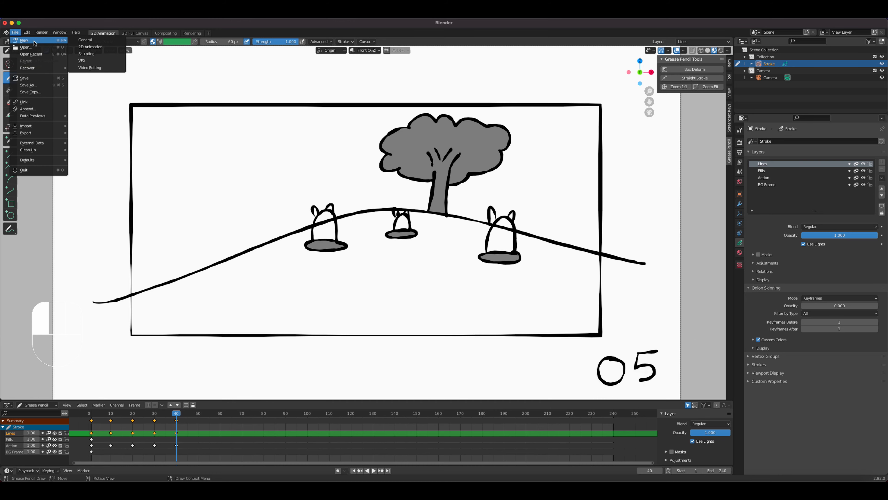
Create a new file from the 2D Animation template
mouse_move(40, 42)
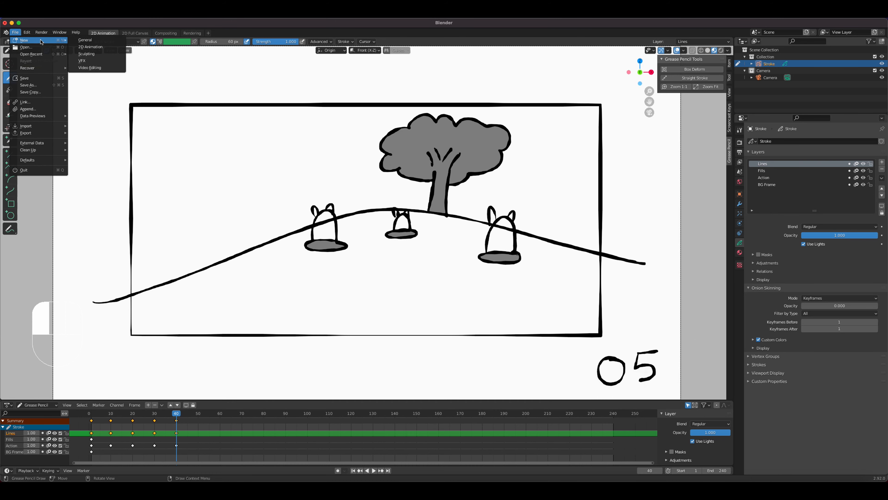
click(106, 46)
click(416, 268)
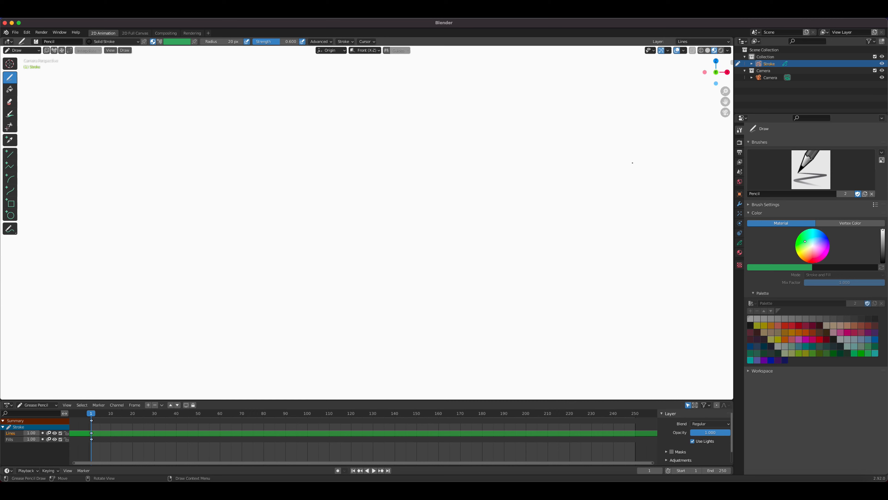
Fit the camera canvas in the viewport with the Grease Pencil tools and show the stroke object's layer list
key(n)
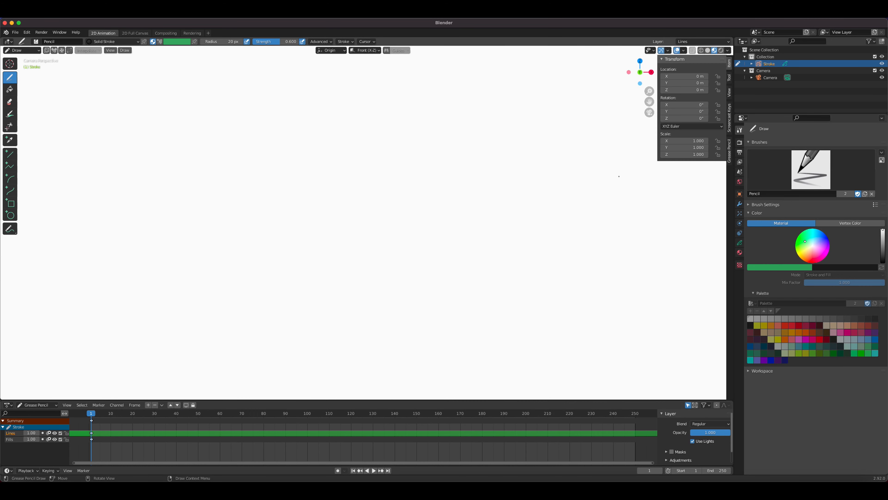
click(729, 117)
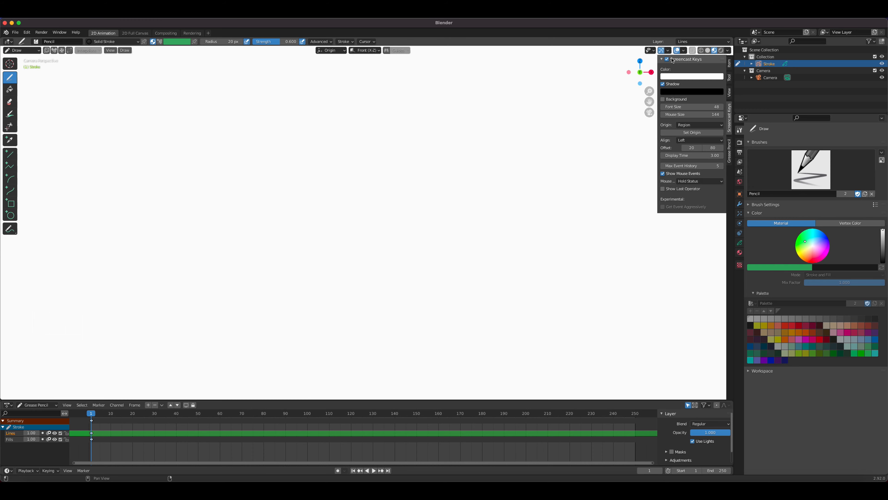
click(729, 151)
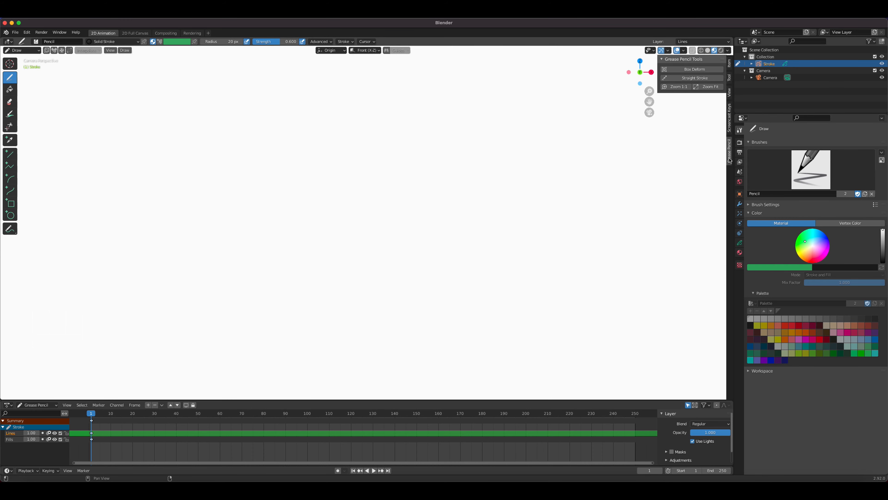
click(705, 87)
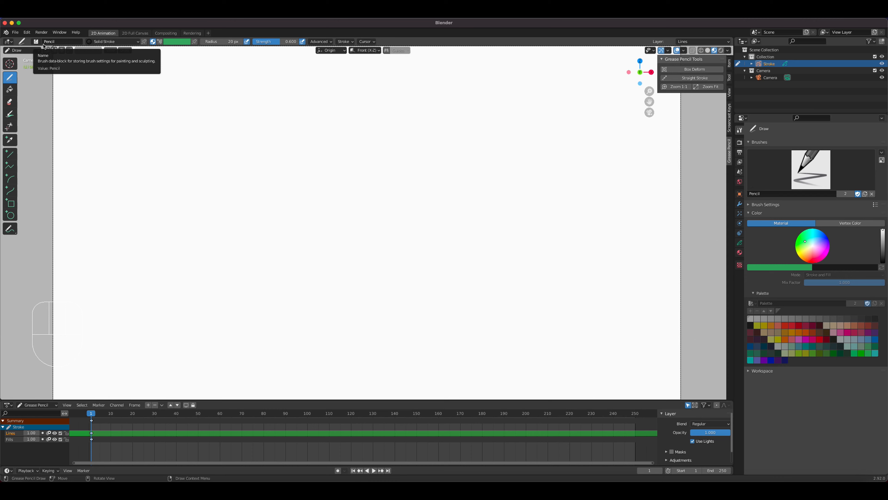
click(740, 242)
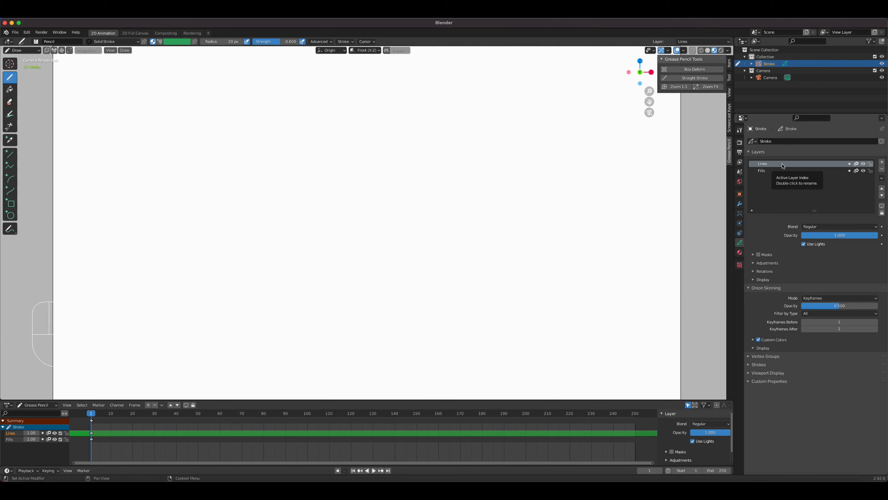
Choose the Ink Pen Rough brush and try it with one curved stroke, undoing the stroke
click(36, 41)
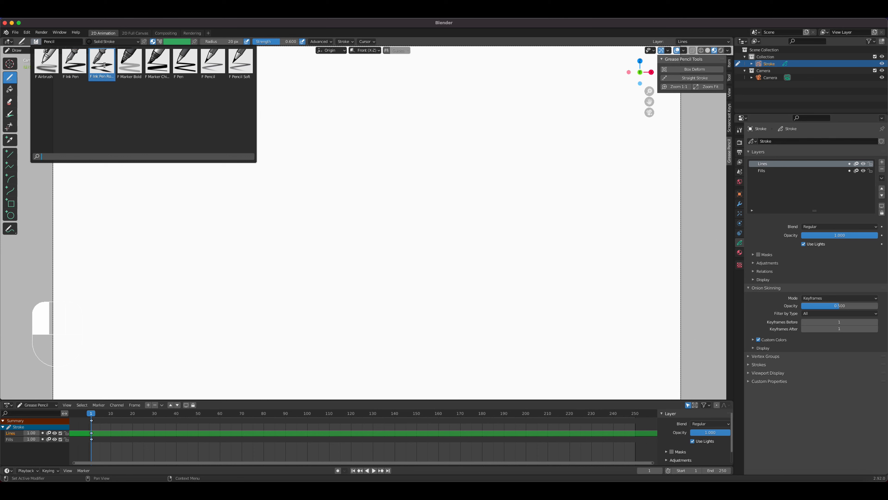
click(97, 74)
mouse_move(213, 249)
mouse_down()
mouse_move(337, 162)
mouse_move(368, 159)
mouse_up()
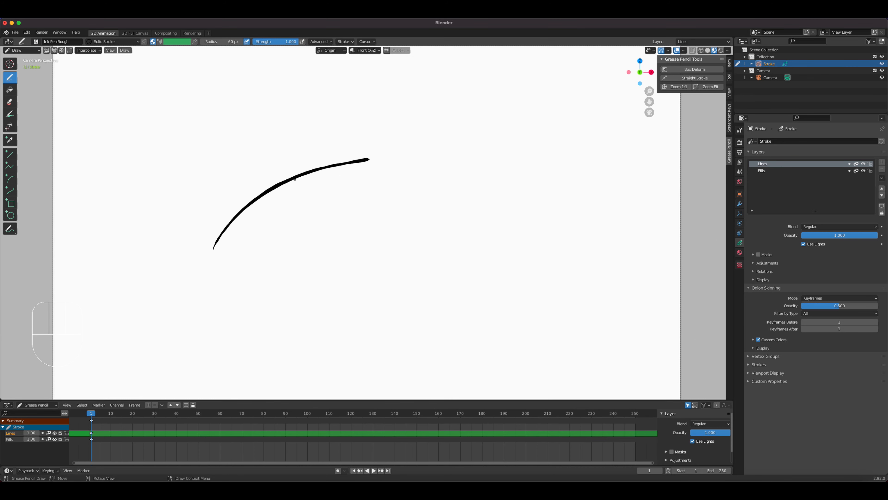
key(super+z)
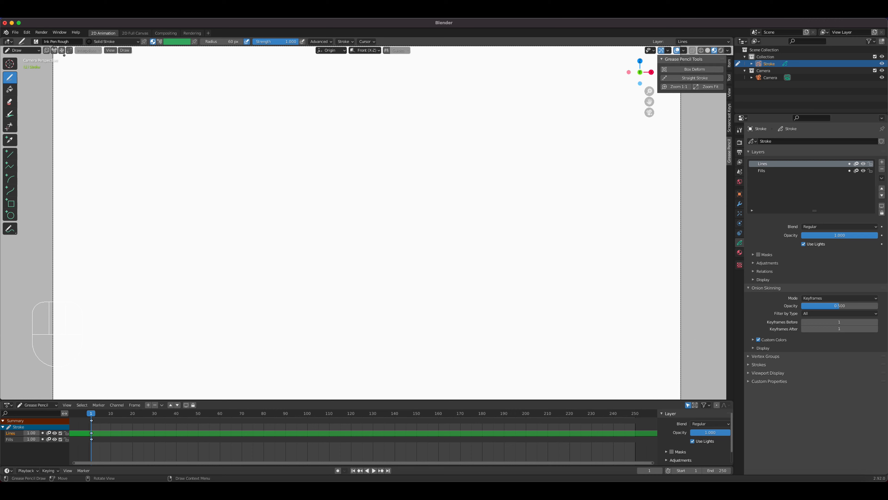
Draw a tall bean-shaped body on the Lines layer with two thin legs, each ending in a cuffed boot
mouse_move(294, 116)
mouse_down()
mouse_move(255, 151)
mouse_move(237, 280)
mouse_move(313, 273)
mouse_move(348, 153)
mouse_move(341, 92)
mouse_move(272, 123)
mouse_move(230, 202)
mouse_up()
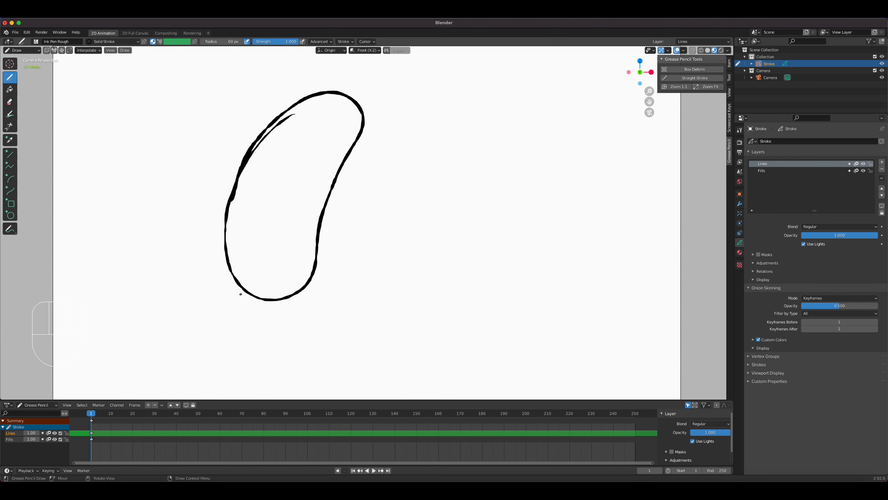
drag(239, 288, 248, 334)
drag(293, 293, 295, 329)
mouse_move(242, 332)
mouse_down()
mouse_move(260, 335)
mouse_move(246, 330)
mouse_move(255, 351)
mouse_move(231, 360)
mouse_move(283, 351)
mouse_move(241, 365)
mouse_move(229, 357)
mouse_up()
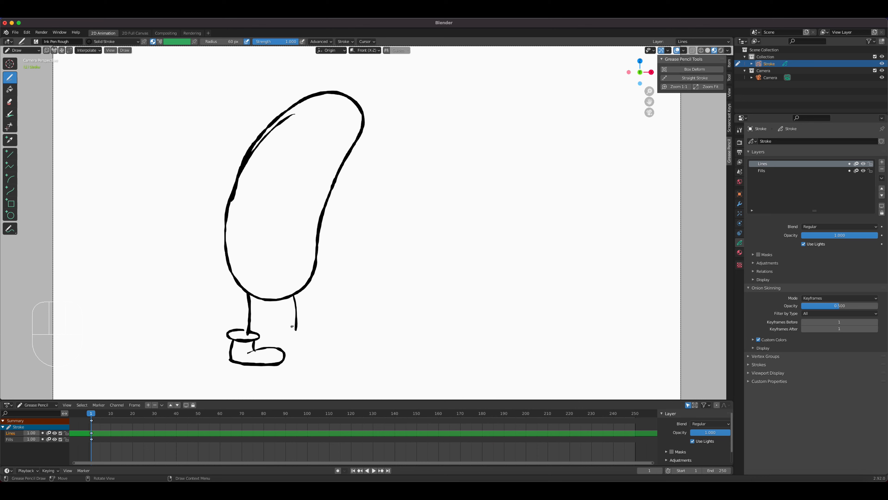
mouse_move(291, 327)
mouse_down()
mouse_move(303, 335)
mouse_move(293, 325)
mouse_move(284, 350)
mouse_move(298, 345)
mouse_up()
mouse_move(298, 343)
mouse_down()
mouse_move(320, 342)
mouse_move(302, 360)
mouse_move(286, 357)
mouse_up()
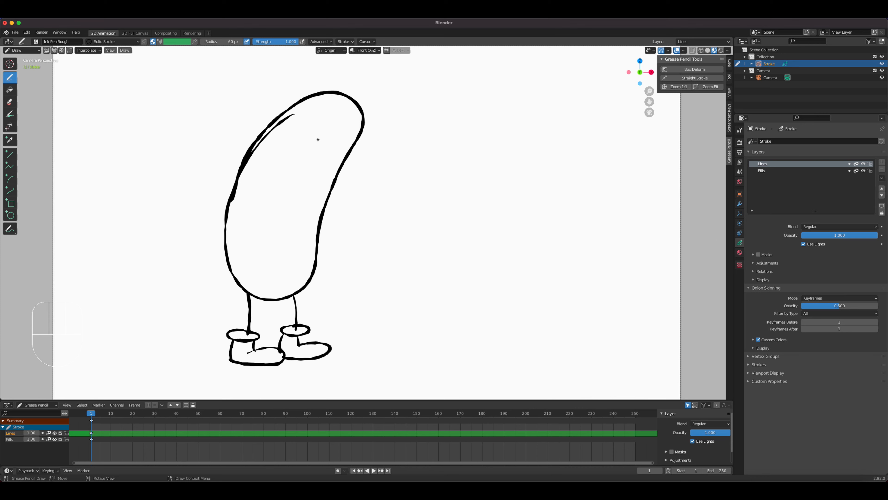
Draw two half-closed eyes and a wide mouth on the body, and outline a closed belly patch below them
mouse_move(289, 152)
mouse_down()
mouse_move(342, 163)
mouse_move(296, 155)
mouse_move(335, 162)
mouse_move(329, 184)
mouse_move(298, 179)
mouse_move(286, 190)
mouse_move(327, 201)
mouse_move(331, 186)
mouse_move(293, 185)
mouse_move(332, 197)
mouse_up()
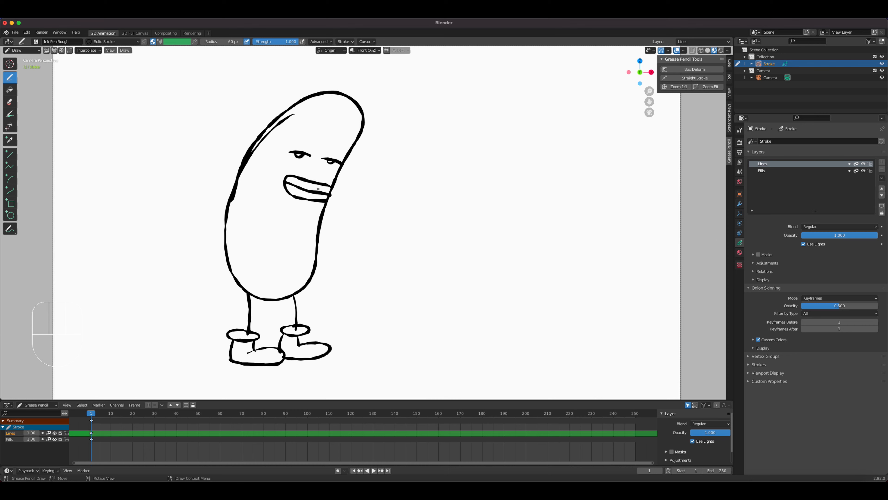
mouse_move(315, 218)
mouse_down()
mouse_move(299, 210)
mouse_move(269, 252)
mouse_move(280, 298)
mouse_up()
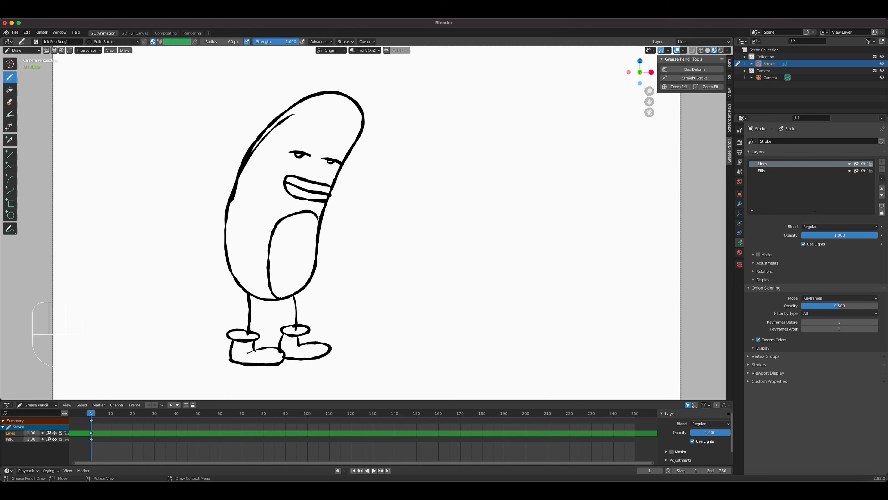
drag(317, 215, 319, 221)
Switch to the Fill tool with the Solid Fill material
click(10, 88)
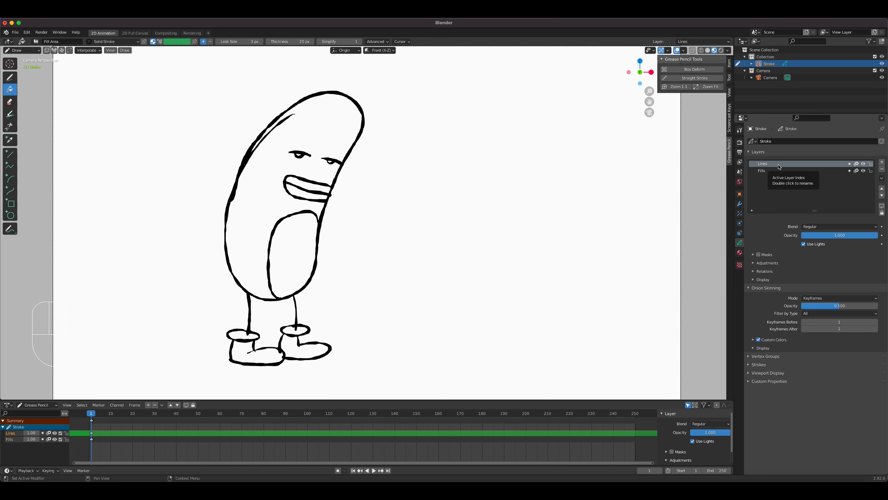
click(114, 41)
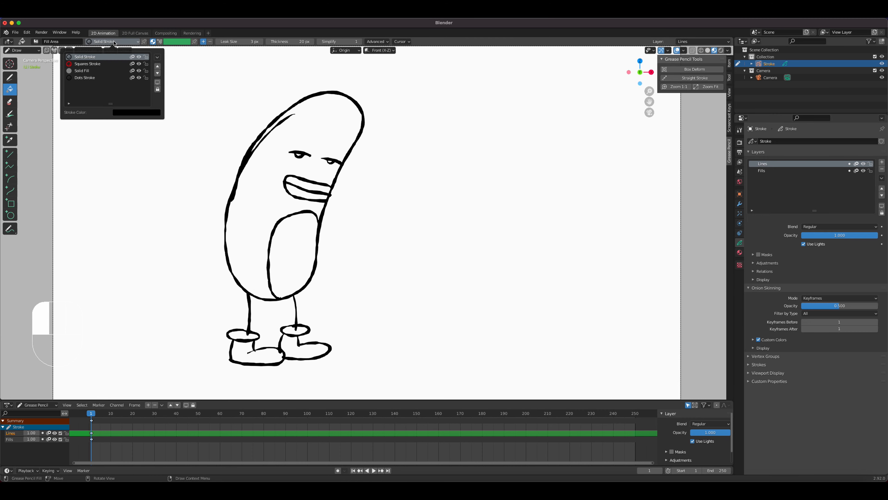
click(87, 71)
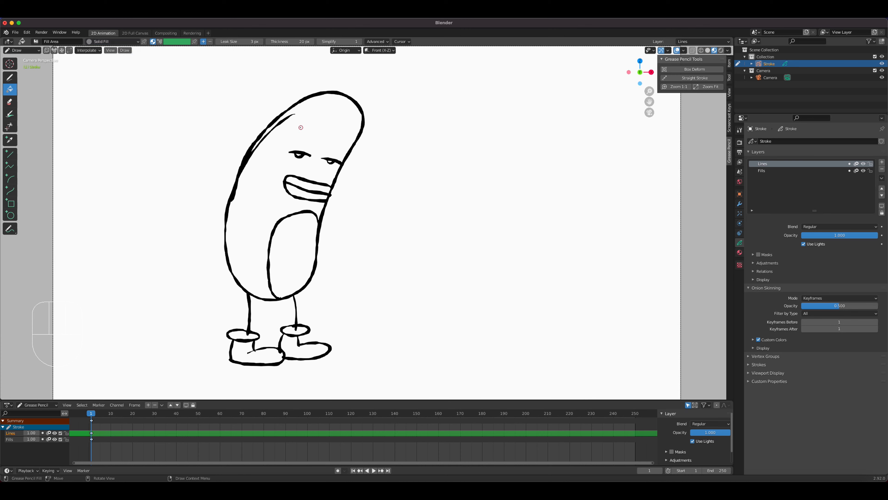
Try filling the body, the upper half of the mouth and the front boot in front of the lines, and undo these fills
click(331, 129)
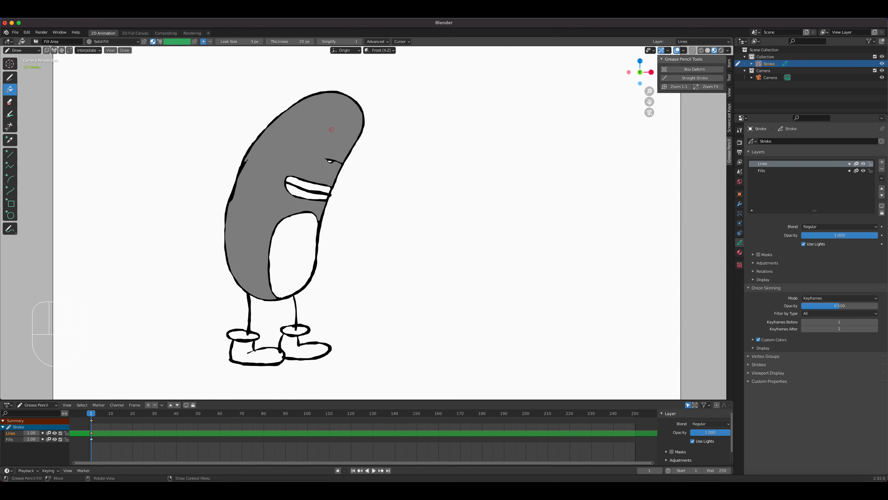
click(309, 186)
click(290, 347)
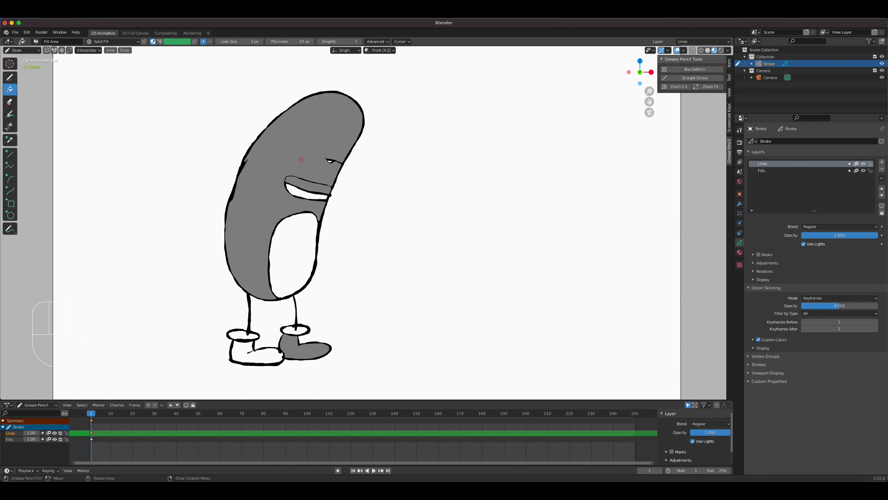
key(super+z)
key(super+z)
key(super+z)
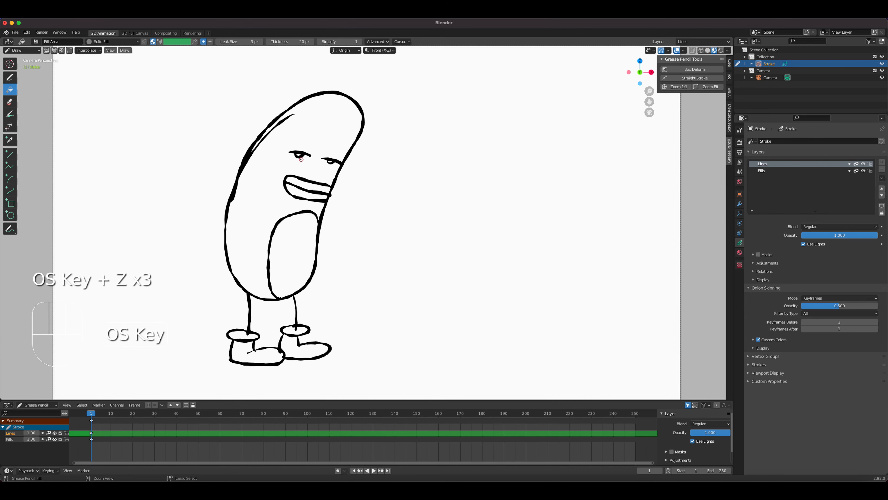
Turn on drawing strokes on back, fill the body behind its outlines, and set the fill Leak Size to 8 px
click(47, 50)
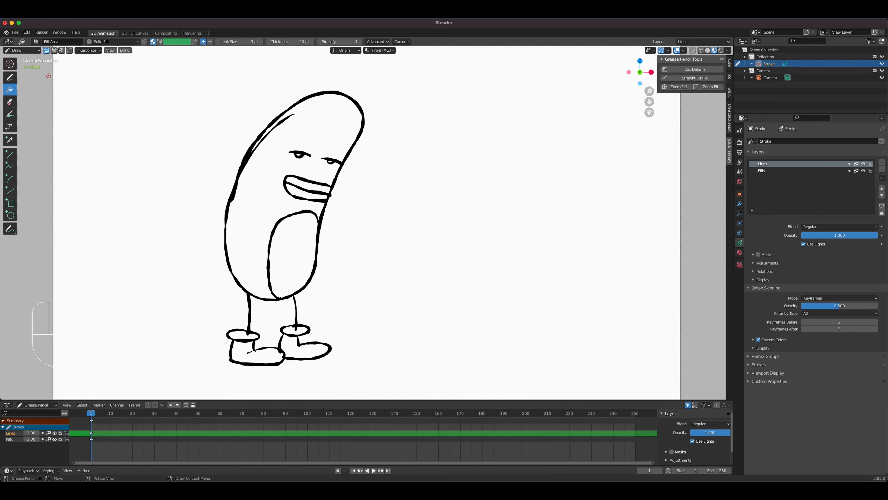
click(328, 128)
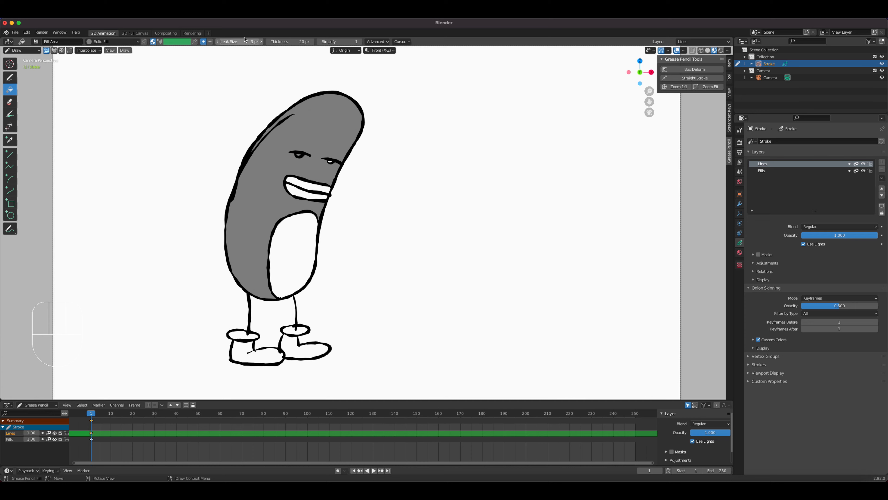
mouse_move(237, 43)
mouse_down()
mouse_move(250, 40)
mouse_move(243, 42)
mouse_up()
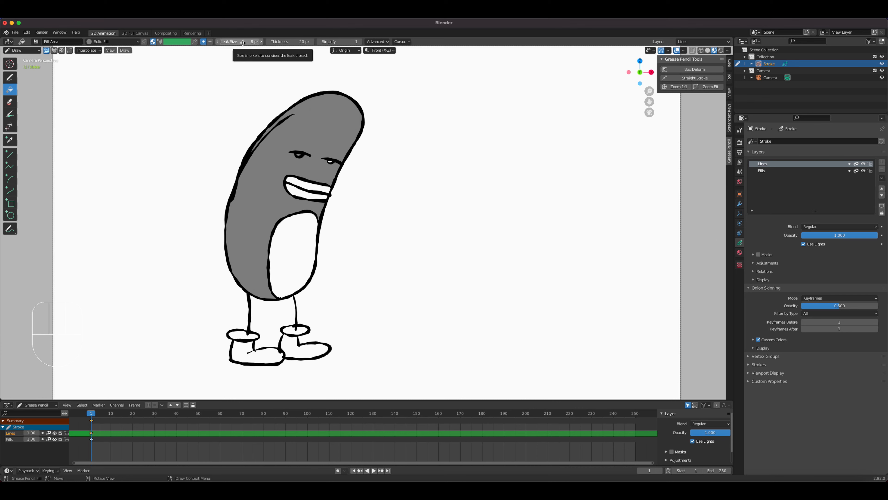
key(super+z)
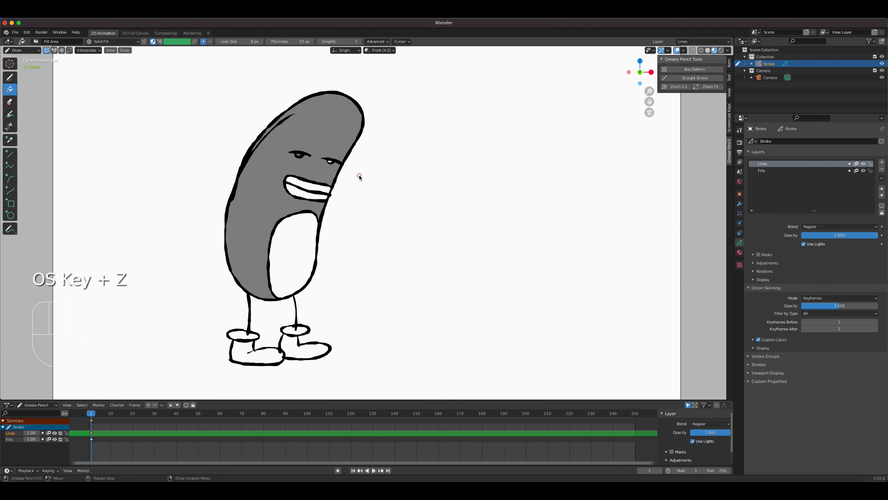
Fill both halves of the mouth and the belly patch with the grey Solid Fill material
drag(649, 91, 640, 36)
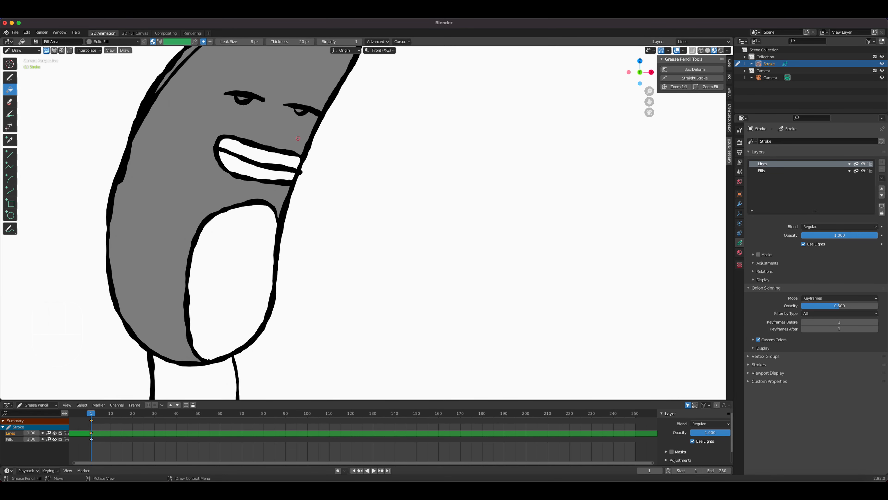
click(281, 159)
click(269, 170)
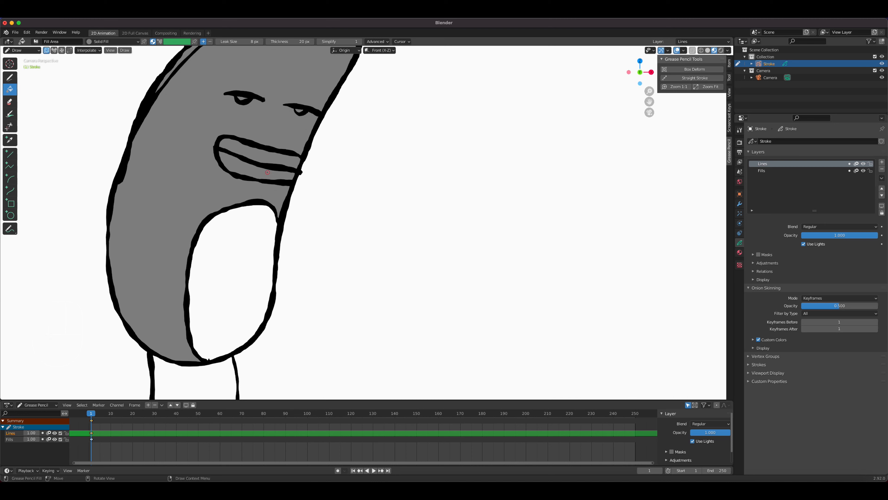
click(253, 244)
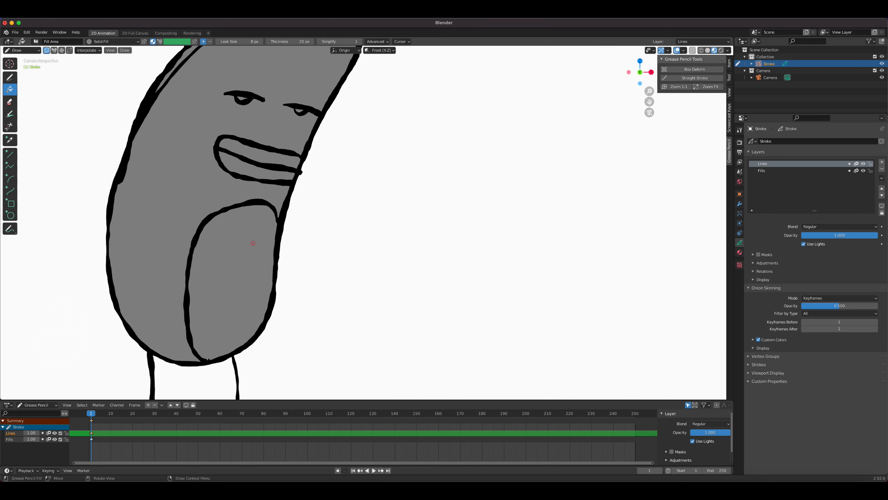
Fit the canvas in view and fill both boots and their cuffs with grey
click(704, 90)
click(241, 336)
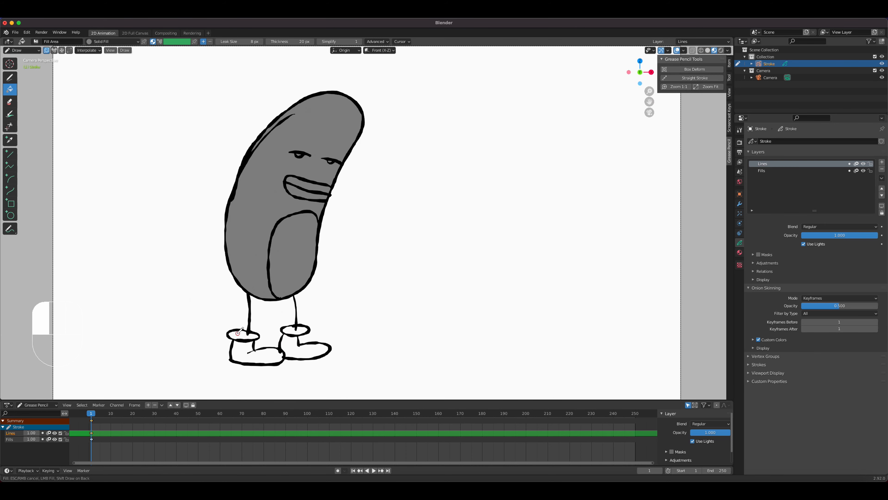
click(243, 352)
click(290, 330)
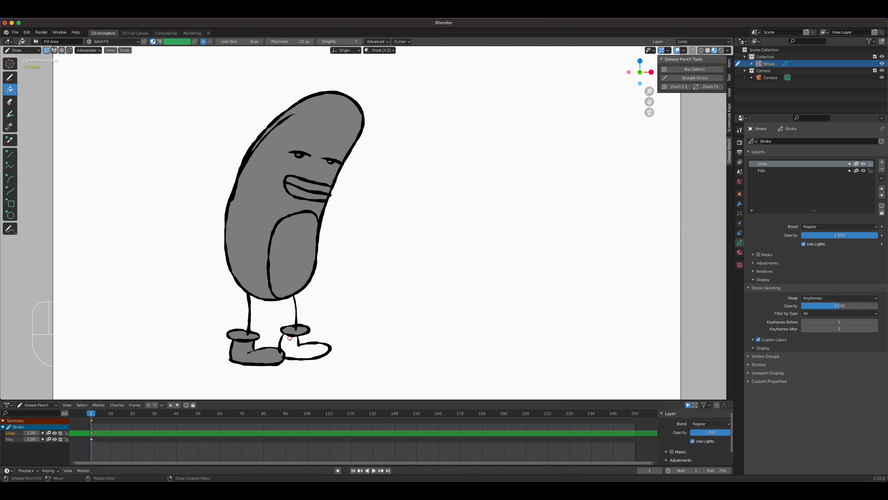
click(290, 342)
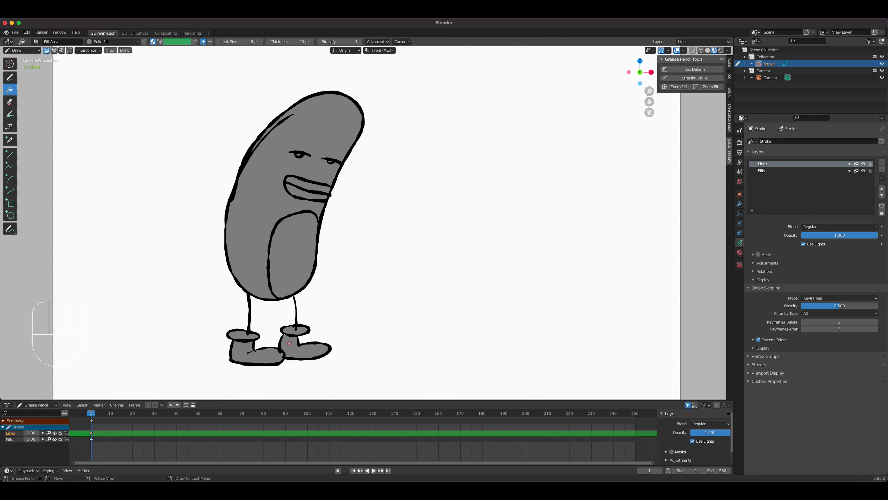
Turn off drawing strokes on back and return to the Draw tool with Solid Stroke, undoing a test stroke over the face
click(46, 51)
click(10, 77)
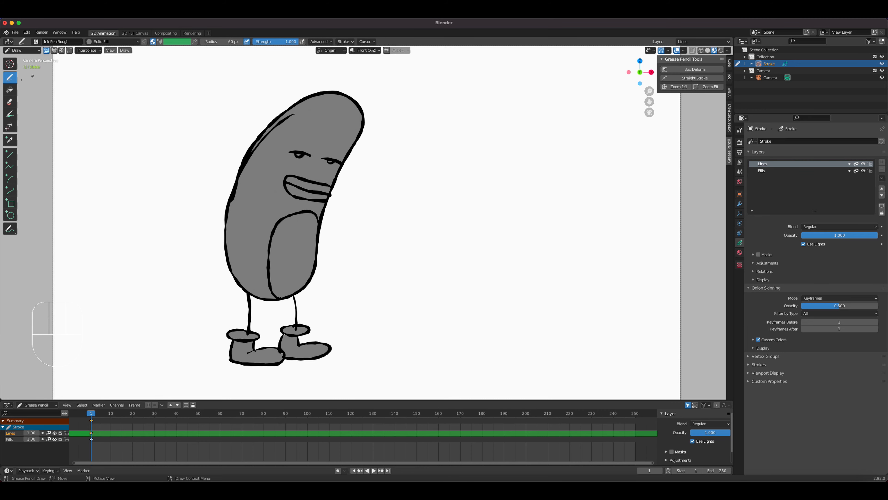
click(114, 41)
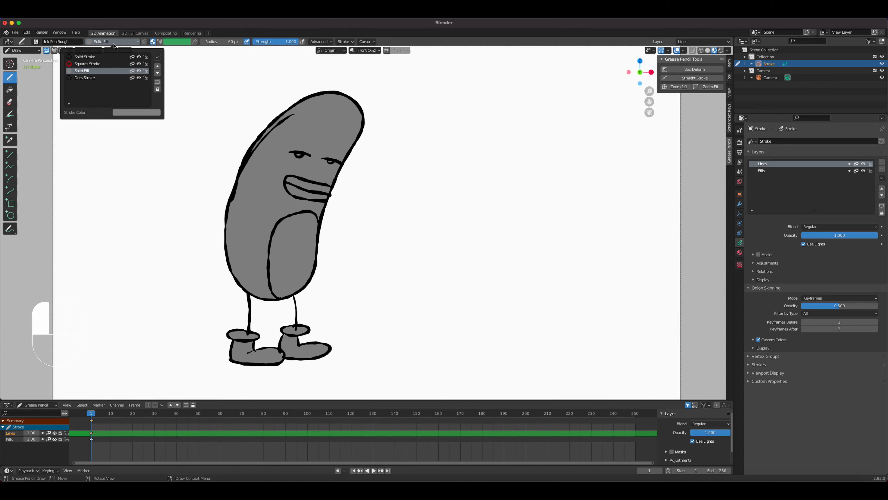
click(88, 57)
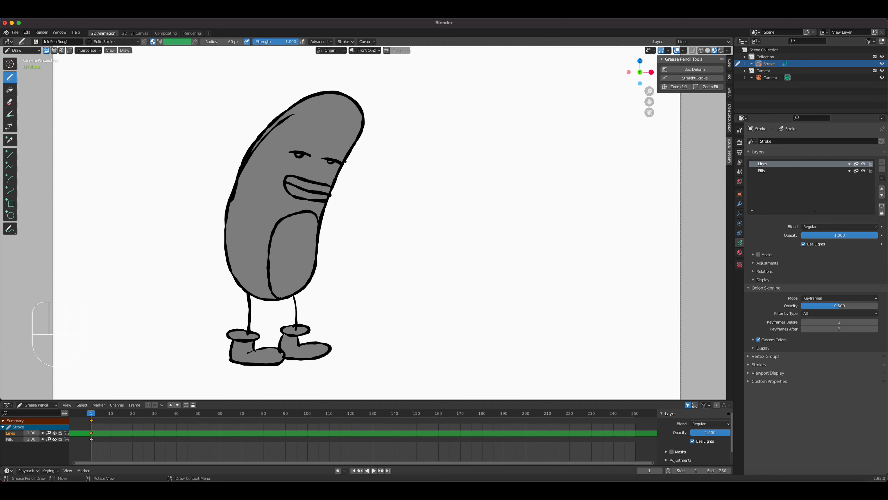
drag(310, 143, 290, 134)
key(super+z)
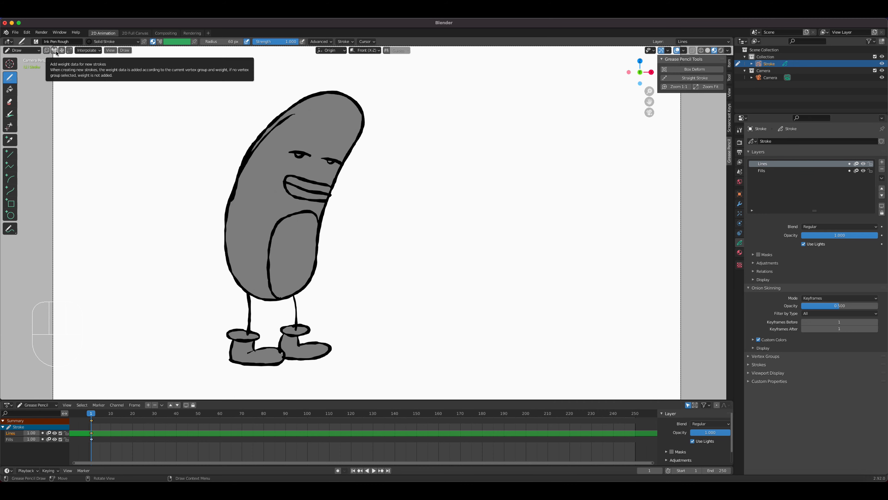
Draw a short eyebrow above each eye on the Lines layer at frame 1
mouse_move(313, 143)
mouse_down()
mouse_move(291, 135)
mouse_move(347, 148)
mouse_up()
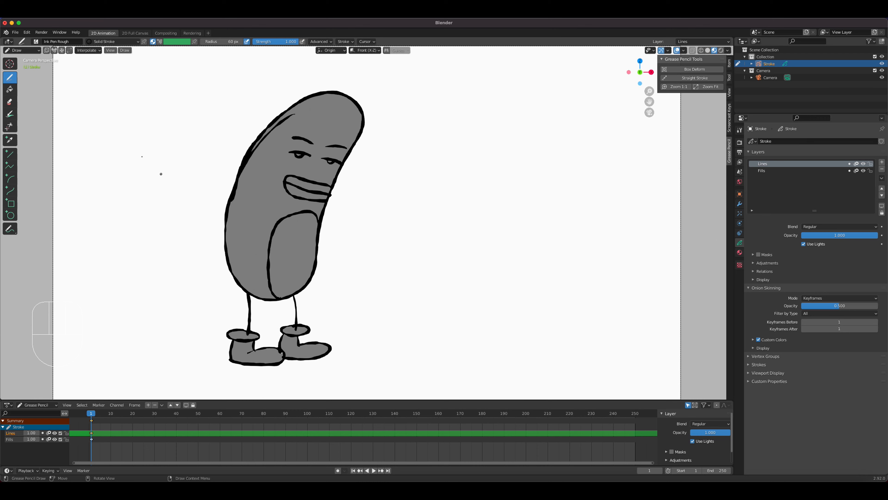
Turn on additive drawing and move the playhead to frame 10
click(62, 51)
click(62, 50)
click(62, 51)
drag(93, 414, 110, 415)
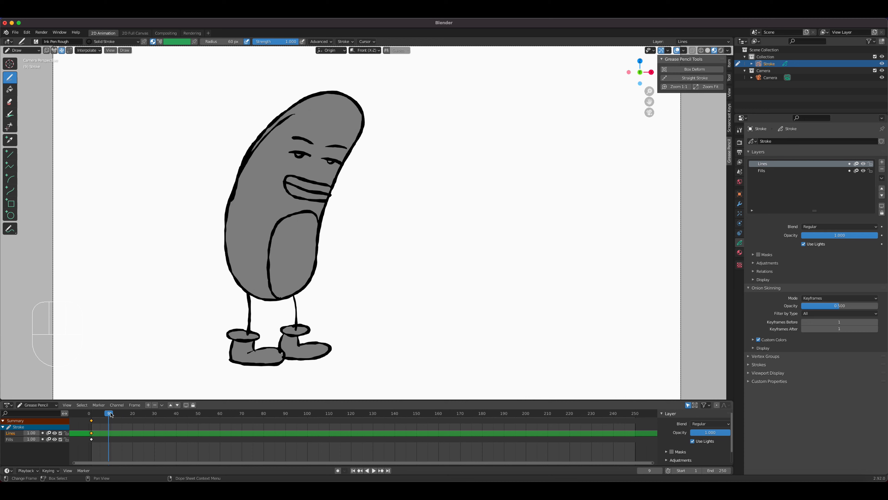
click(112, 415)
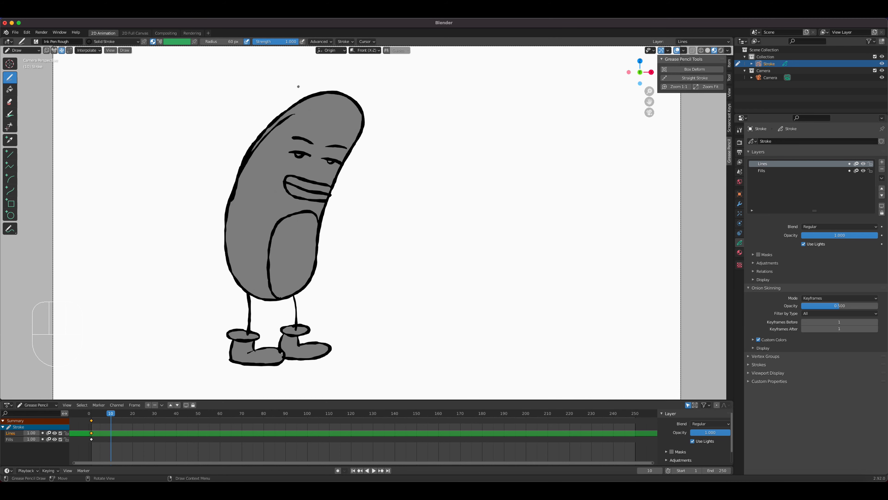
Draw two narrow ears on top of the character's head at frame 10
mouse_move(314, 95)
mouse_down()
mouse_move(309, 75)
mouse_move(292, 91)
mouse_move(296, 106)
mouse_up()
mouse_move(354, 101)
mouse_down()
mouse_move(380, 92)
mouse_move(363, 113)
mouse_up()
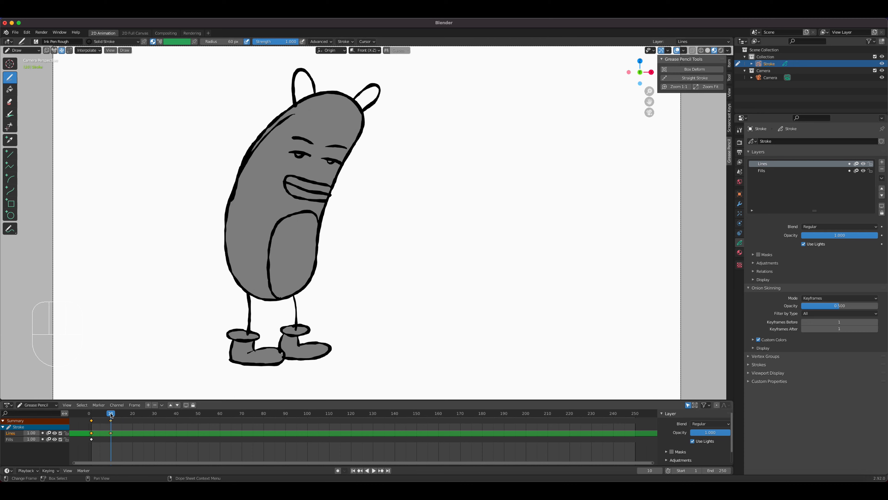
mouse_move(111, 415)
mouse_down()
mouse_move(90, 415)
mouse_move(109, 415)
mouse_up()
Turn off additive drawing, draw two larger ears at frame 20, and undo them
click(61, 51)
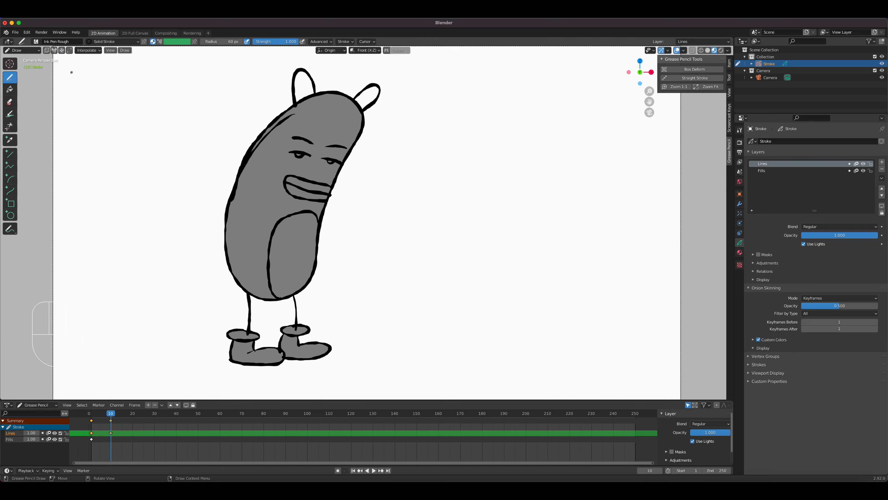
click(133, 413)
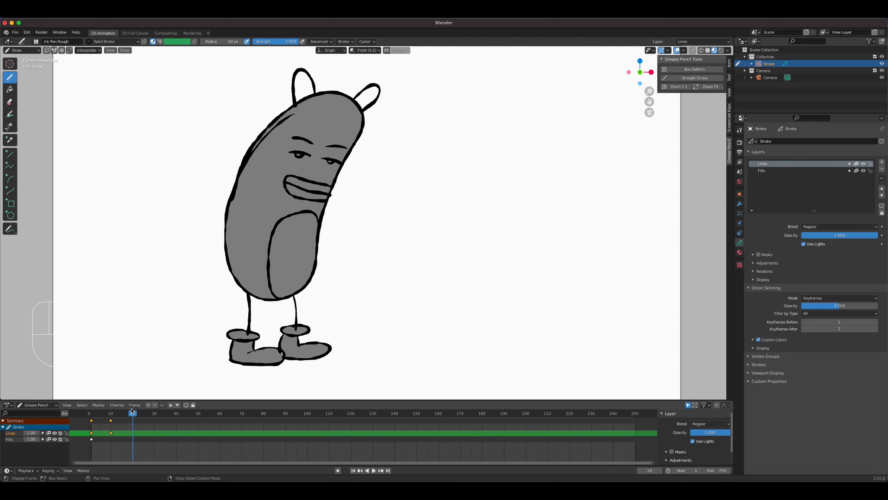
mouse_move(291, 105)
mouse_down()
mouse_move(283, 84)
mouse_move(302, 62)
mouse_move(316, 95)
mouse_move(366, 86)
mouse_move(384, 108)
mouse_move(362, 118)
mouse_up()
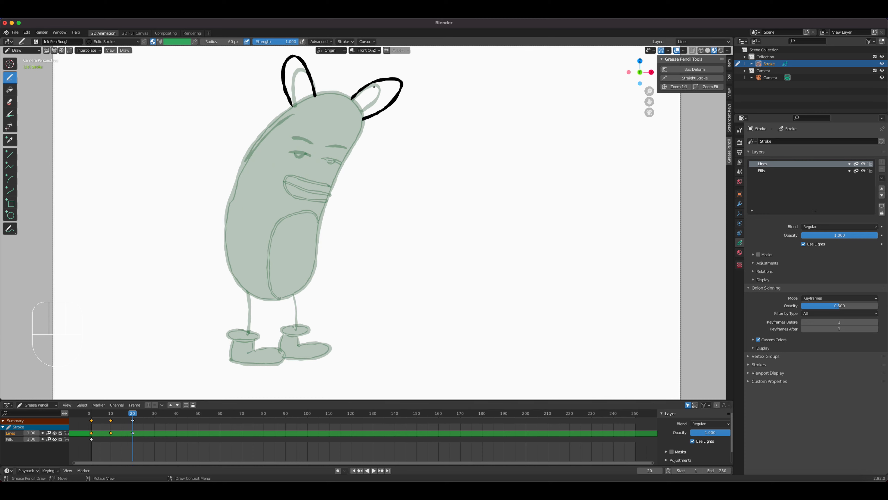
key(super+z)
key(super+z)
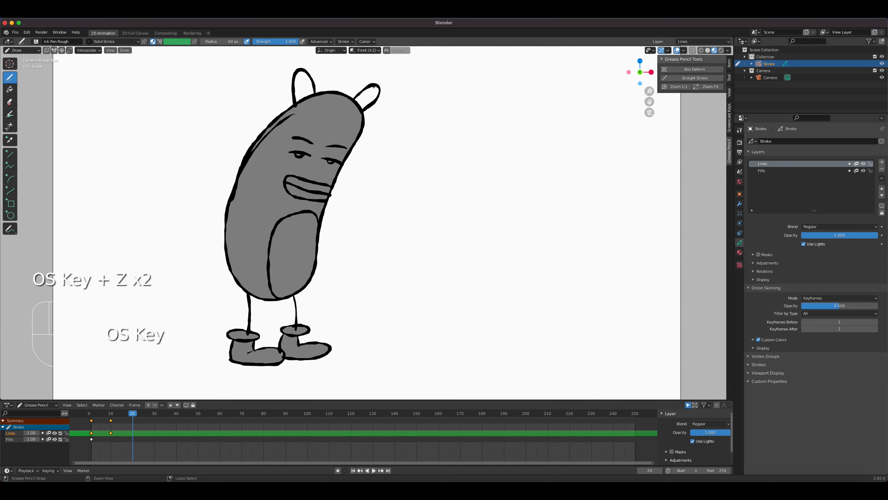
Undo the ears at frame 10, and try a small dot beside the head without additive drawing before undoing it
key(super)
key(super+z)
key(super+z)
key(super+z)
key(super+z)
key(super+z)
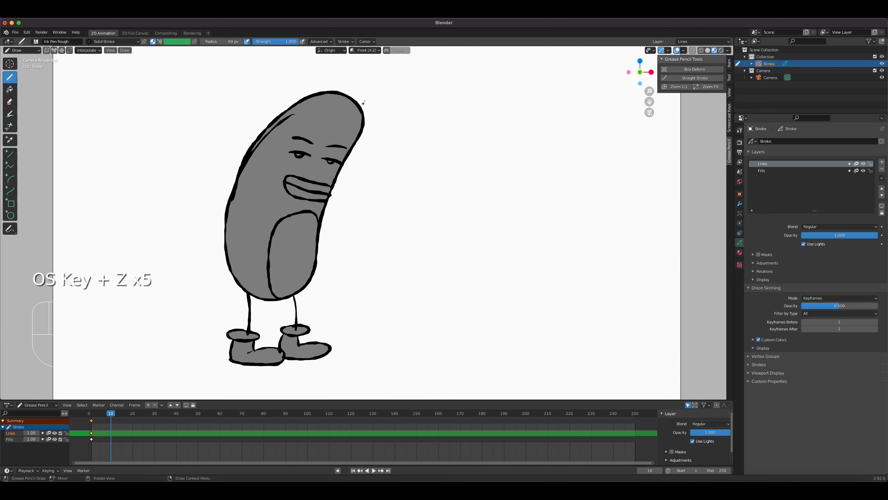
drag(378, 92, 379, 92)
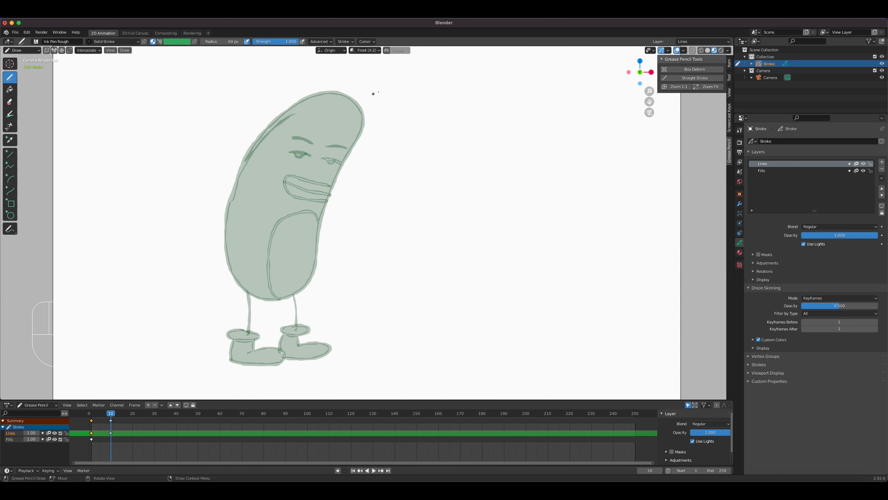
key(super+x)
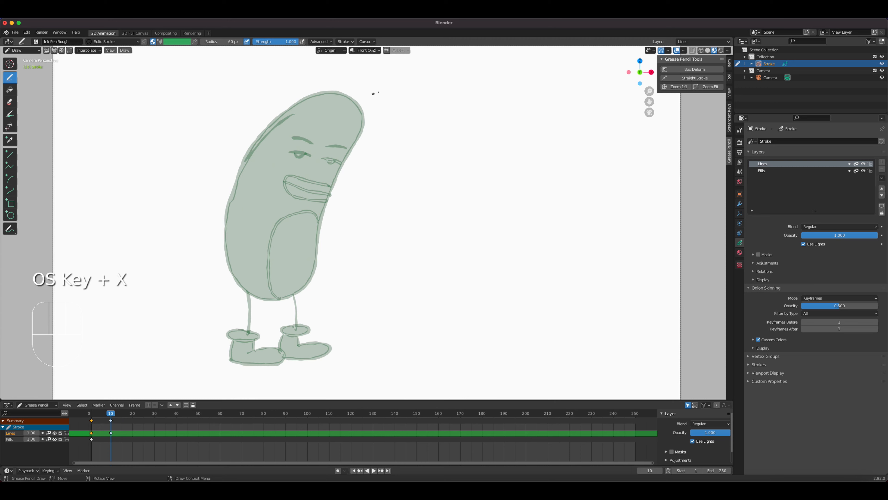
key(super+z)
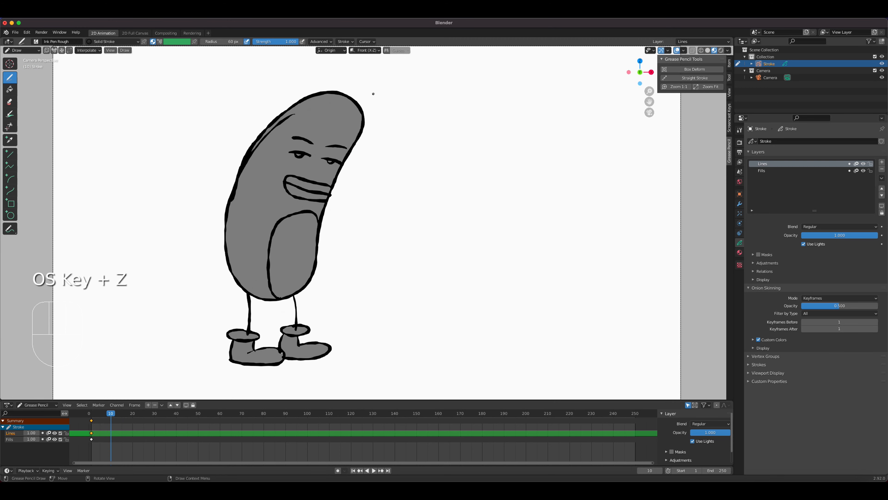
Turn additive drawing back on and erase both eyebrows at frame 10, undoing the erasing across the mouth
click(62, 50)
click(13, 101)
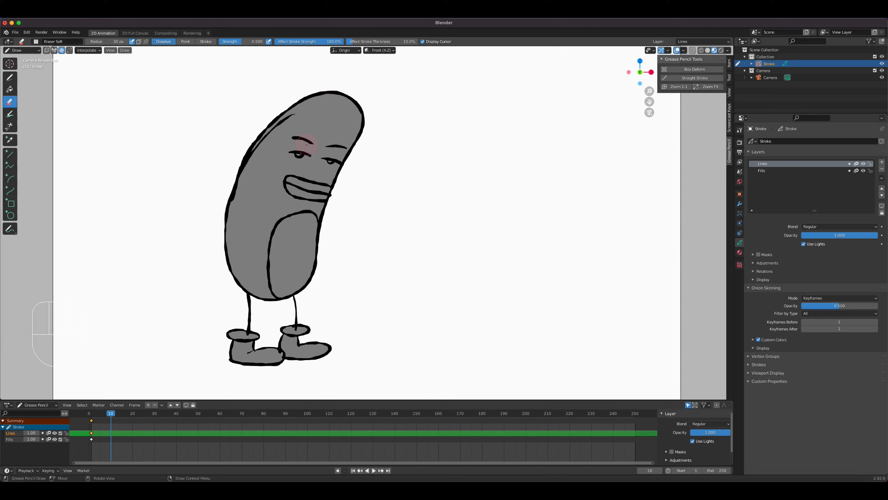
mouse_move(310, 142)
mouse_down()
mouse_move(293, 138)
mouse_move(337, 145)
mouse_move(326, 143)
mouse_up()
drag(317, 183, 294, 182)
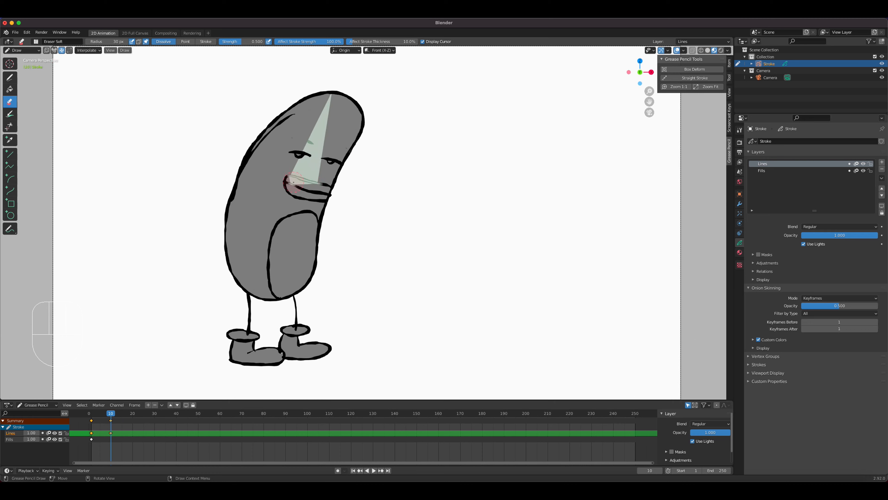
key(super+z)
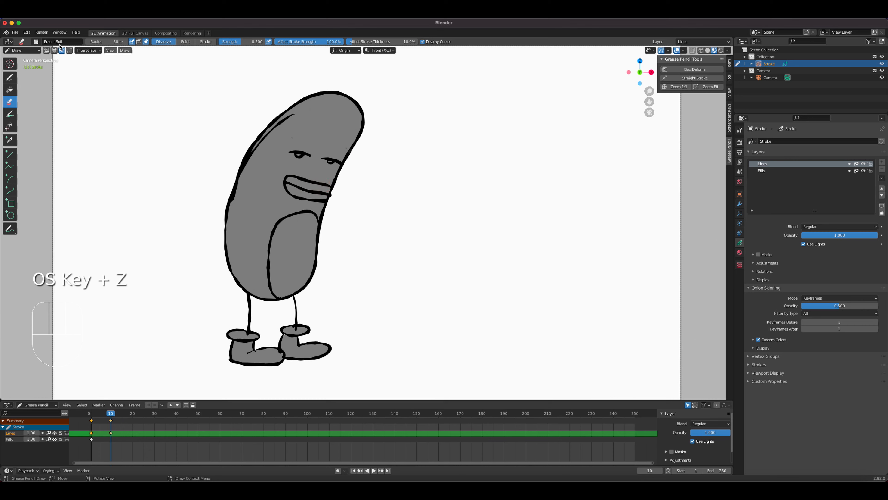
mouse_move(320, 185)
mouse_down()
mouse_move(301, 184)
mouse_move(309, 191)
mouse_up()
Return to the Draw tool and draw angry slanted eyebrows above both eyes at frame 10
click(9, 77)
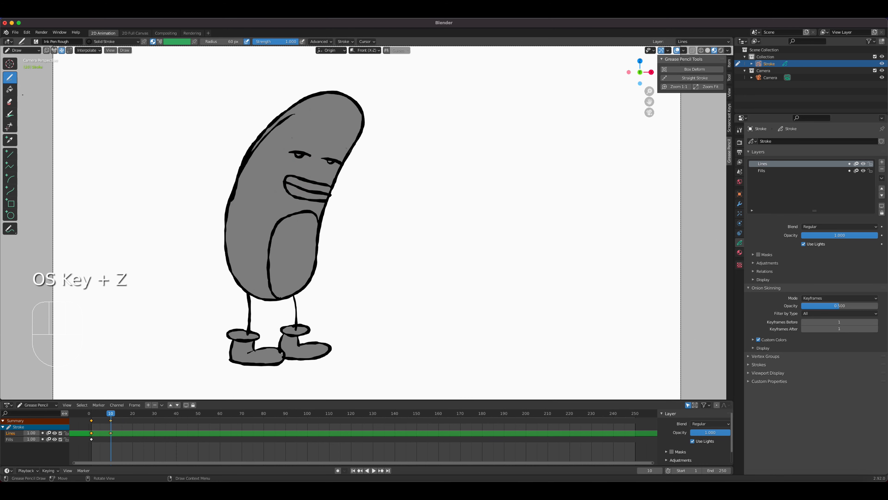
click(108, 50)
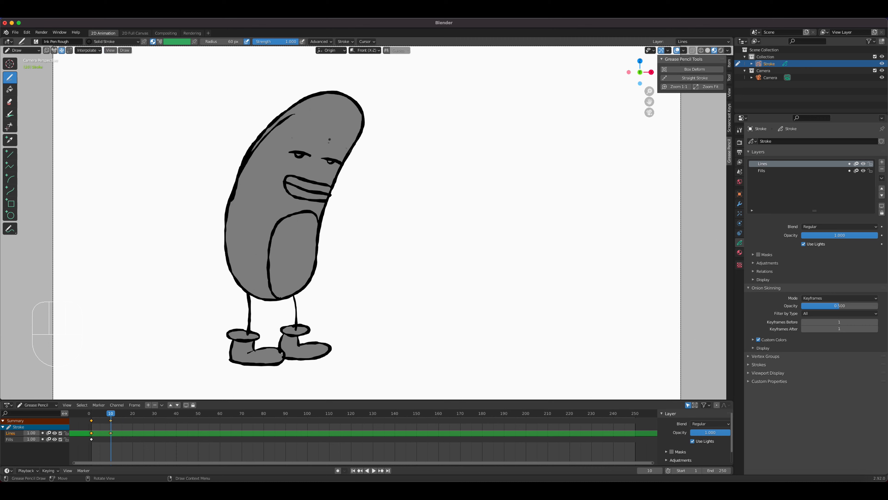
mouse_move(322, 144)
mouse_down()
mouse_move(326, 152)
mouse_move(346, 142)
mouse_move(301, 131)
mouse_up()
click(313, 142)
Jump back and forth between the keyframes at frames 1 and 10 to compare the two eyebrow expressions
key(Up)
key(Down)
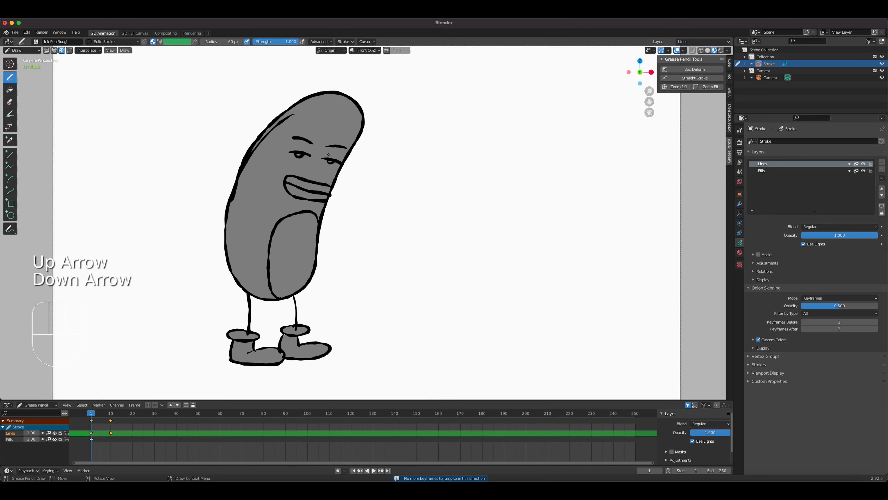
key(Up)
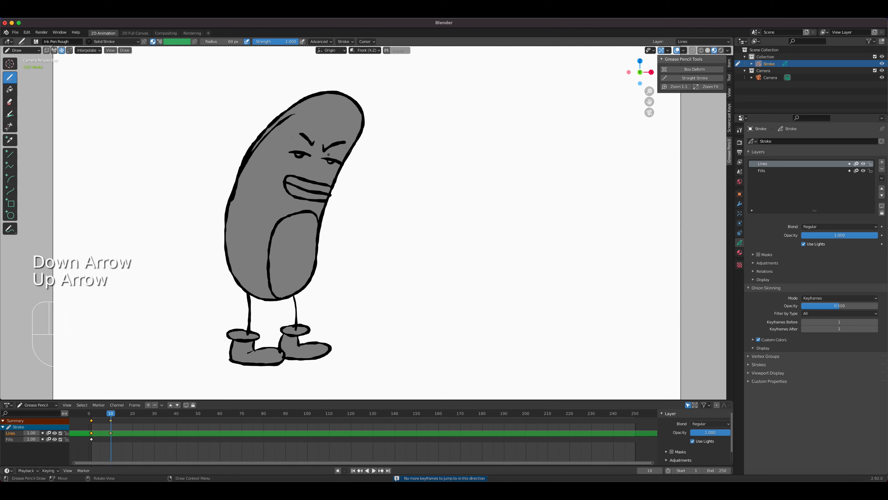
key(Down)
key(Up)
key(Down)
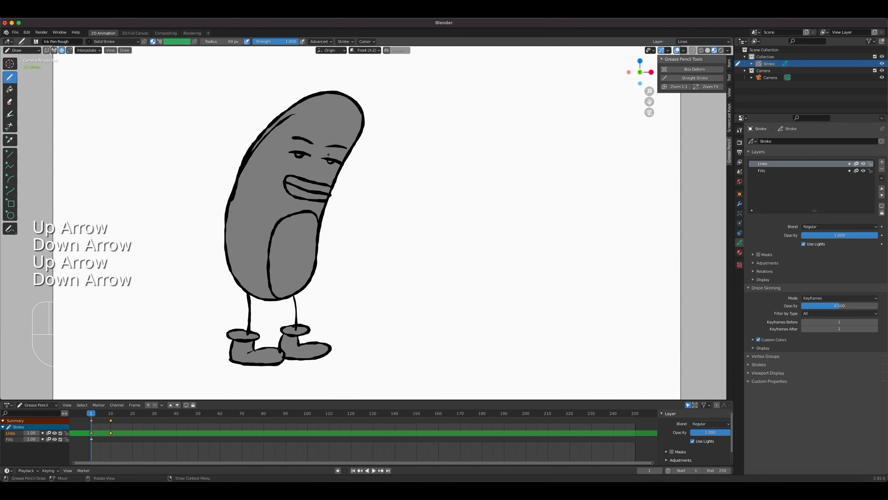
key(Up)
key(Down)
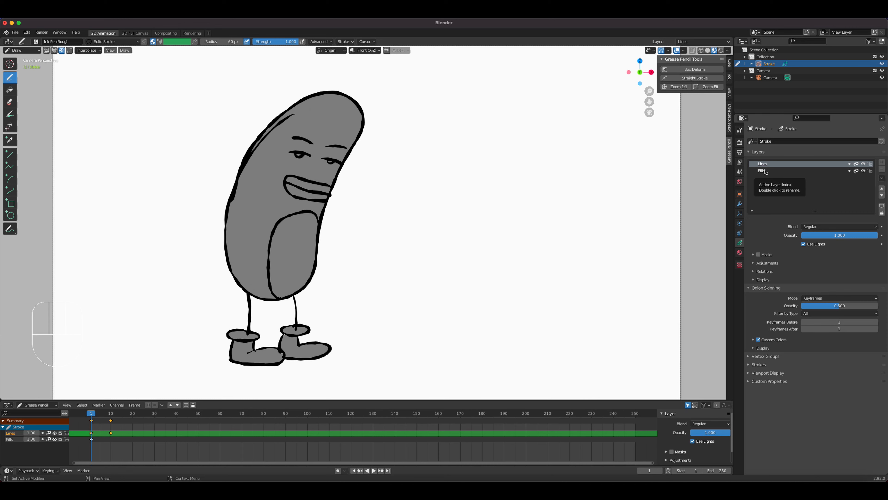
Make the Fills layer the active layer
key(Down)
key(Up)
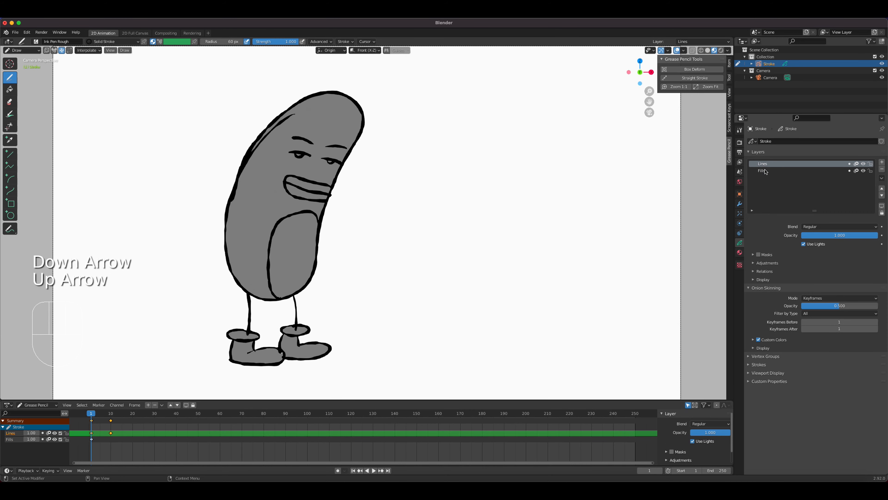
key(Down)
key(Up)
key(Up)
key(Up)
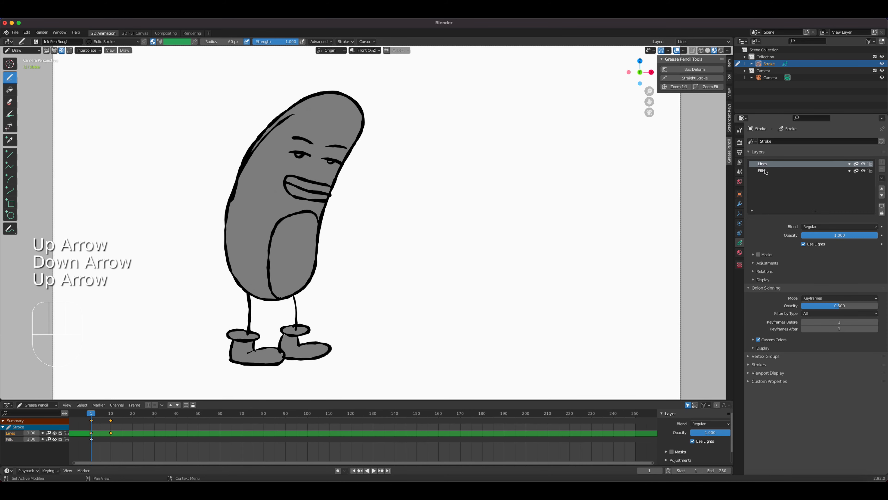
key(Down)
key(Down)
key(Down)
key(Down)
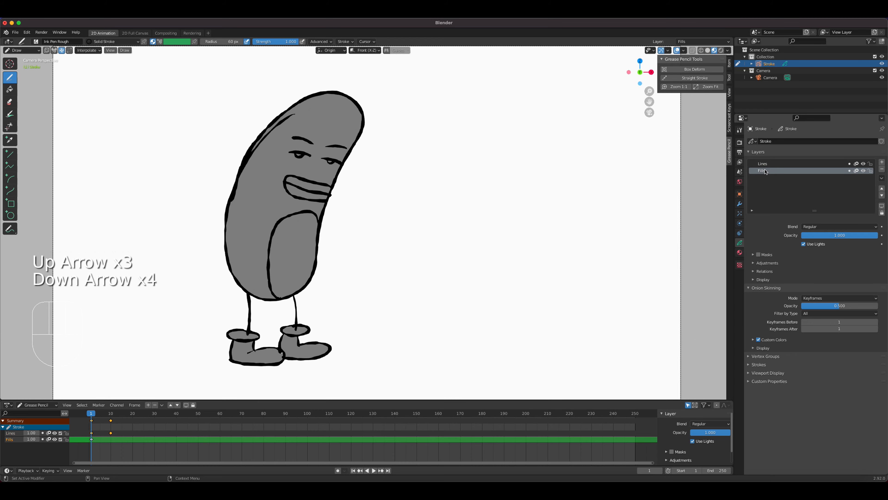
Scrub to around frame 10 and try jumping between keyframes with the Fills layer active
click(111, 415)
key(Up)
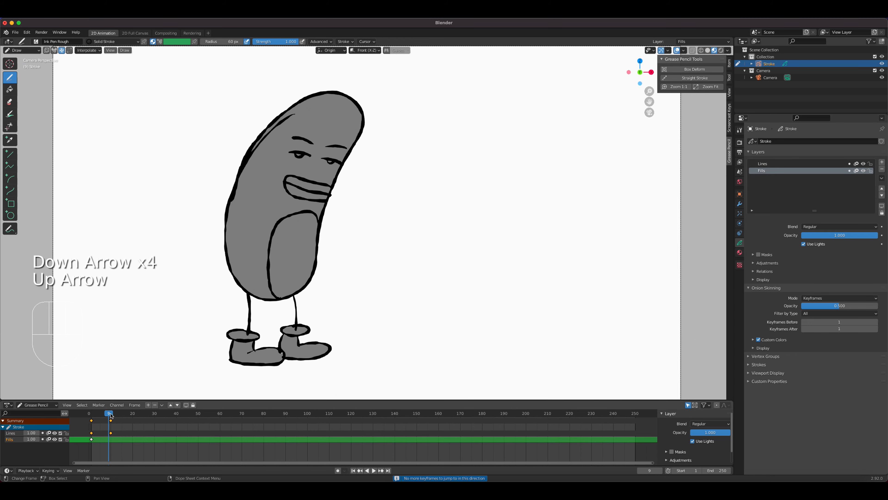
key(Down)
key(Up)
key(Down)
key(Down)
key(Up)
key(Up)
key(Up)
key(Up)
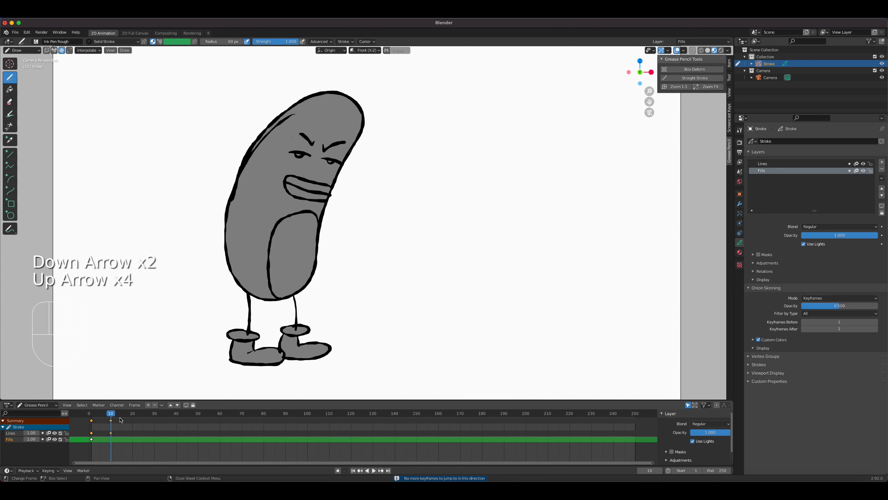
mouse_move(108, 418)
mouse_down()
mouse_move(90, 417)
mouse_move(111, 417)
mouse_up()
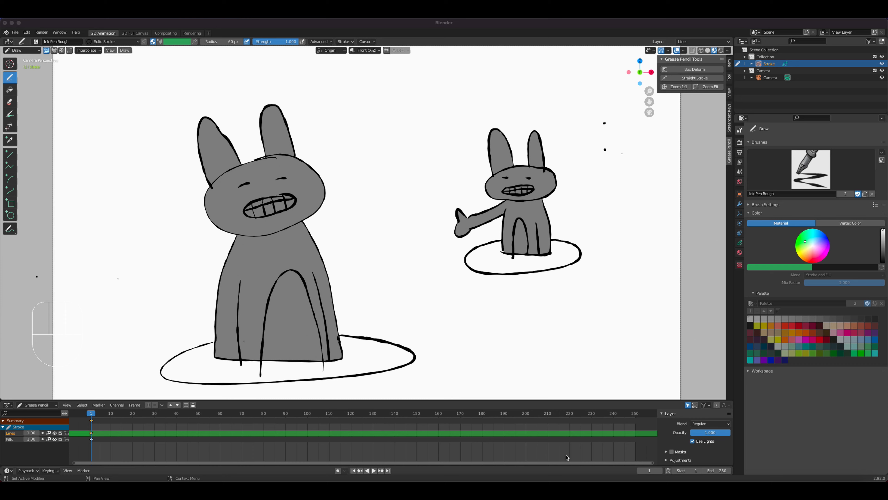
Handwrite 2.92 between the two rabbit characters and underline it with one stroke
drag(359, 111, 376, 131)
click(385, 128)
mouse_move(411, 105)
mouse_down()
mouse_move(401, 116)
mouse_move(404, 139)
mouse_move(435, 133)
mouse_up()
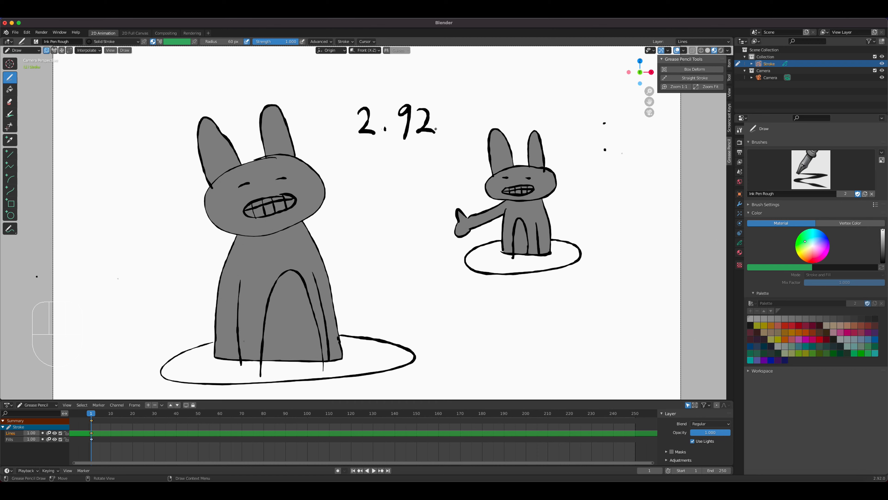
drag(356, 152, 454, 157)
Check the Grease Pencil Tools entry in the preferences' add-on list, and close the preferences
click(27, 32)
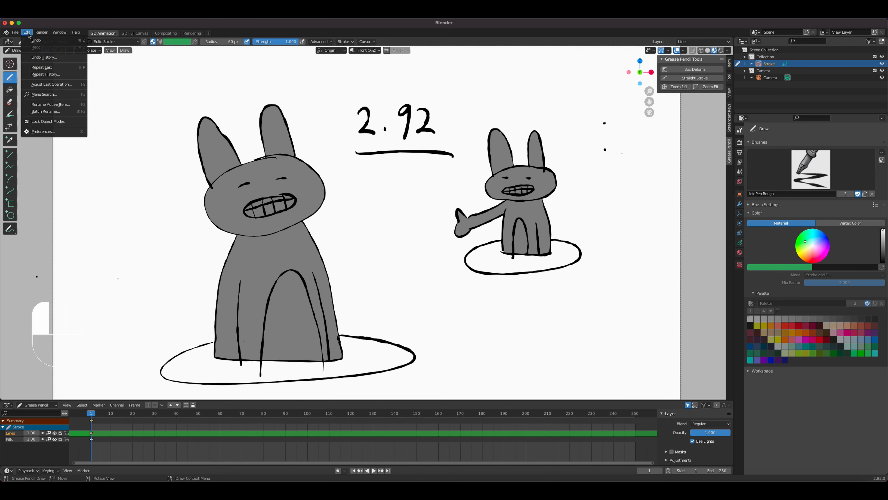
click(52, 133)
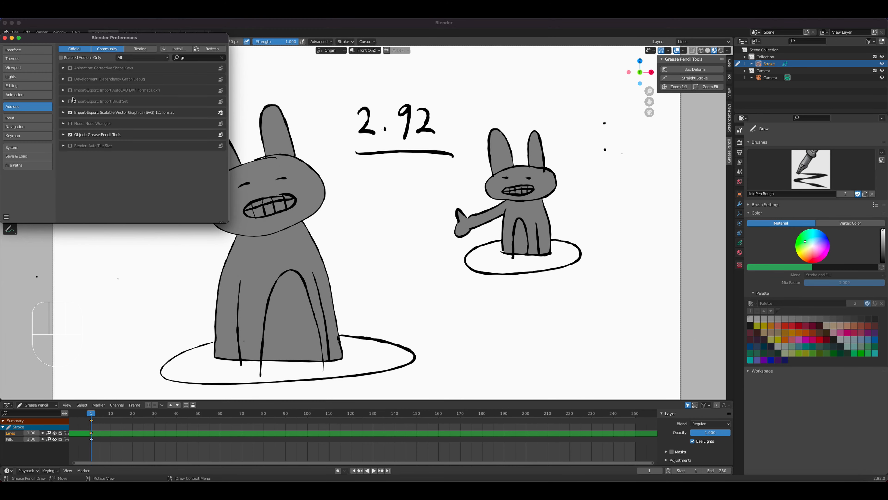
click(190, 60)
click(5, 38)
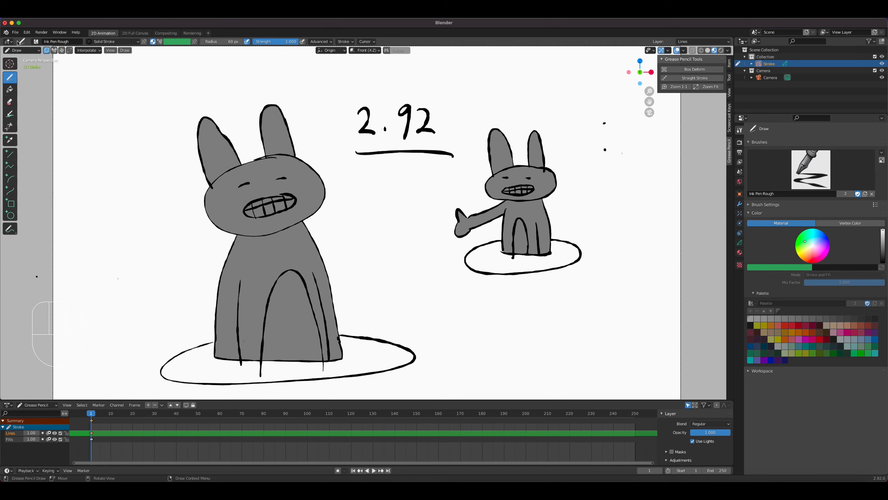
Try the Grease Pencil Tools 1:1 and fit zooms, and zoom out until the whole canvas is in view
key(n)
key(n)
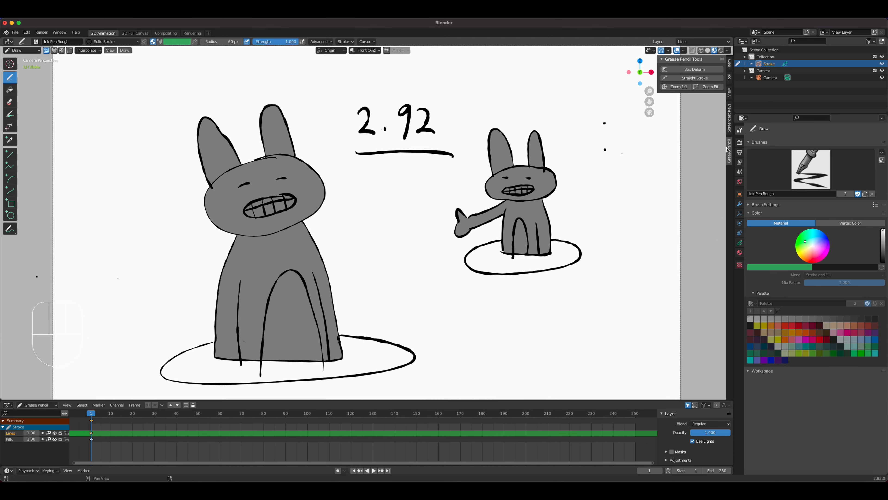
click(679, 87)
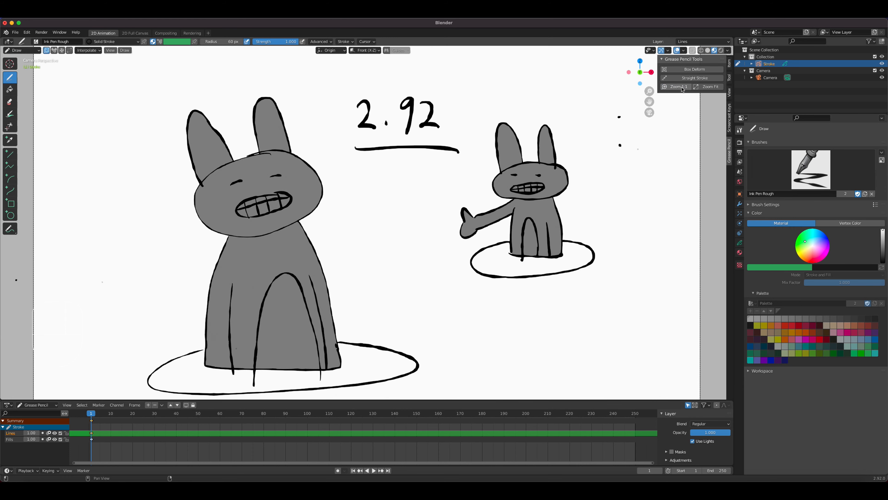
click(708, 87)
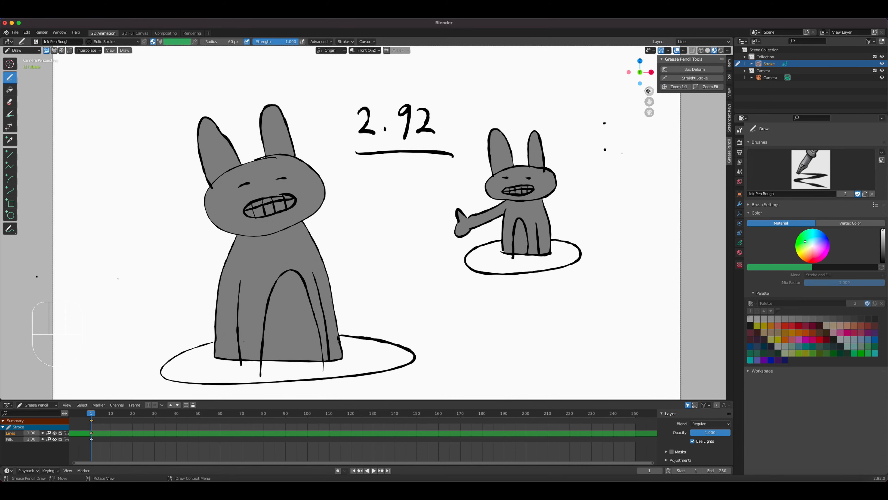
mouse_move(650, 92)
mouse_down()
mouse_move(644, 118)
mouse_move(647, 99)
mouse_up()
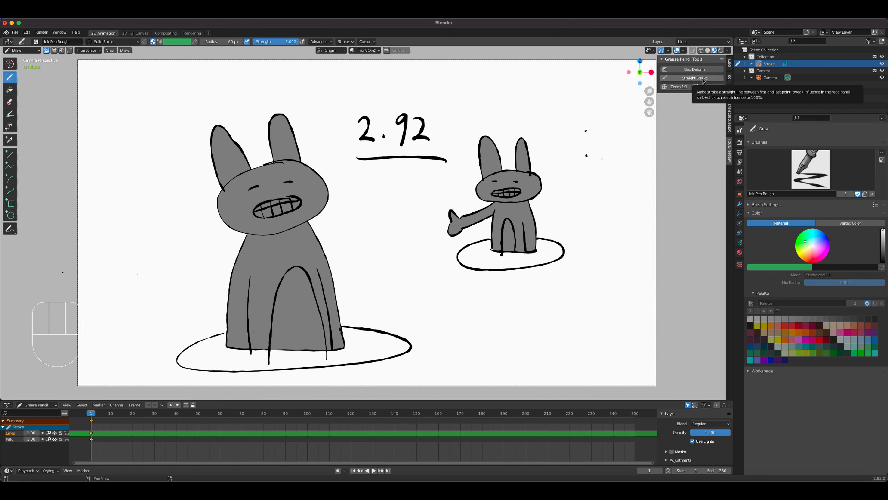
Draw three freehand strokes, a diagonal below the small rabbit and two beside the large rabbit, straightening each with Straight Stroke
mouse_move(464, 349)
mouse_down()
mouse_move(505, 314)
mouse_move(612, 309)
mouse_up()
click(693, 78)
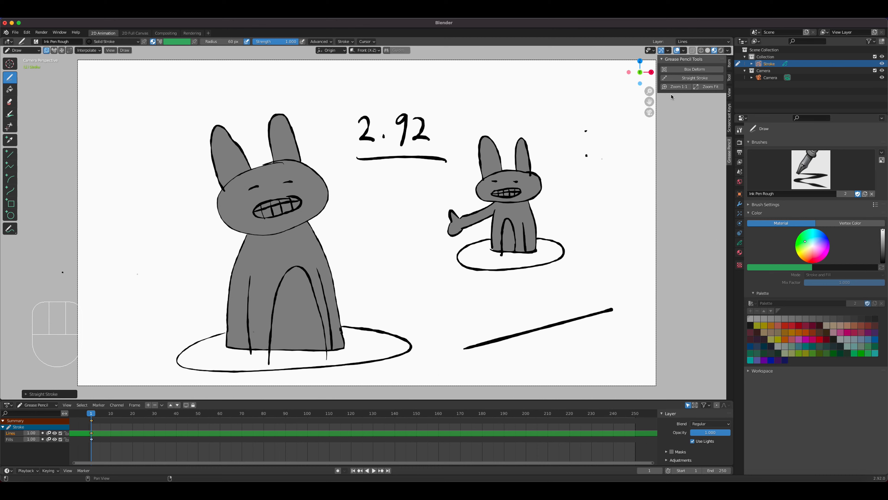
mouse_move(113, 132)
mouse_down()
mouse_move(112, 207)
mouse_move(172, 240)
mouse_move(171, 167)
mouse_move(157, 143)
mouse_move(112, 118)
mouse_move(110, 151)
mouse_up()
click(694, 78)
mouse_move(136, 268)
mouse_down()
mouse_move(132, 215)
mouse_move(151, 154)
mouse_up()
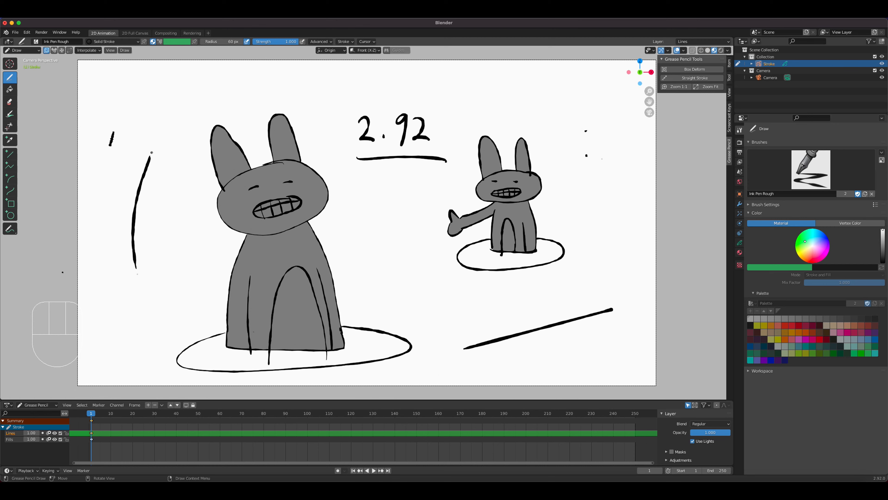
click(692, 79)
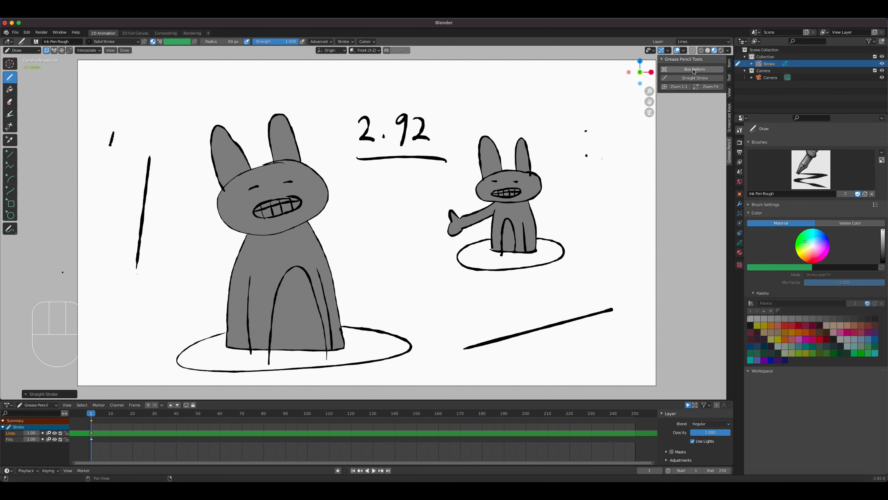
Box Deform the long stroke beside the large rabbit into a stretched curve by pulling the cage corners outward, and apply the deformation
click(696, 70)
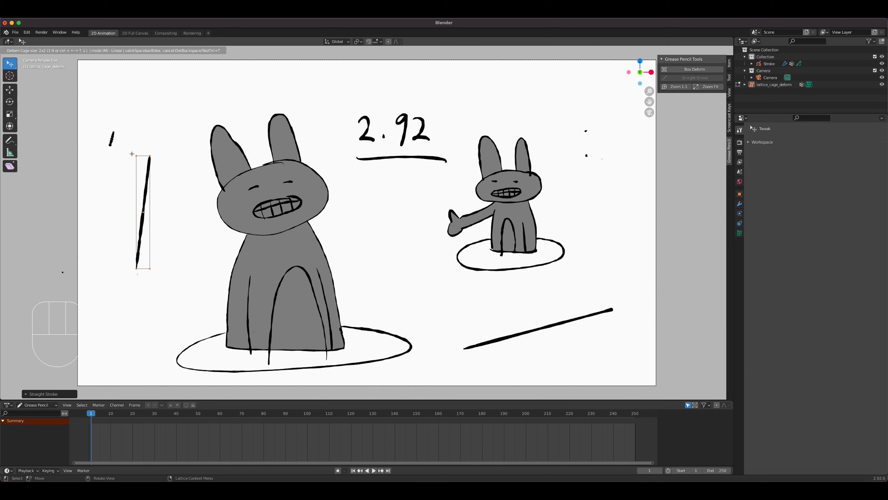
drag(132, 154, 117, 140)
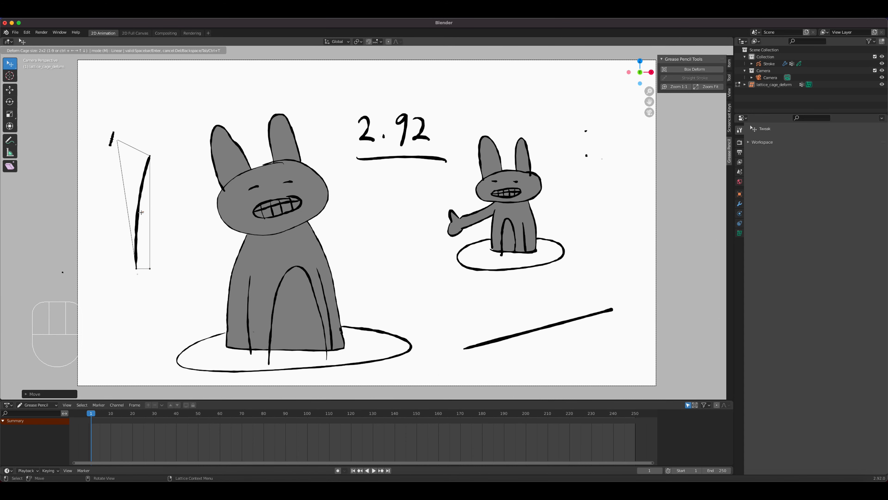
mouse_move(137, 269)
mouse_down()
mouse_move(118, 284)
mouse_move(204, 314)
mouse_up()
drag(153, 156, 196, 126)
drag(207, 322, 213, 327)
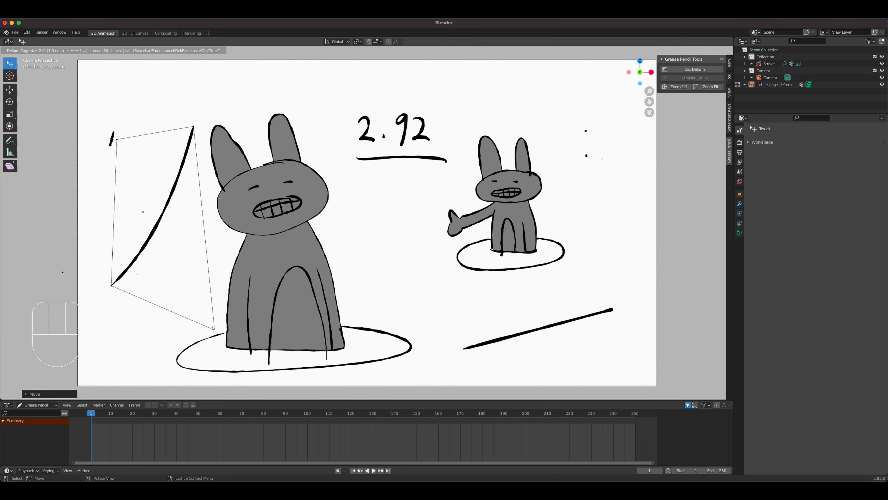
key(Return)
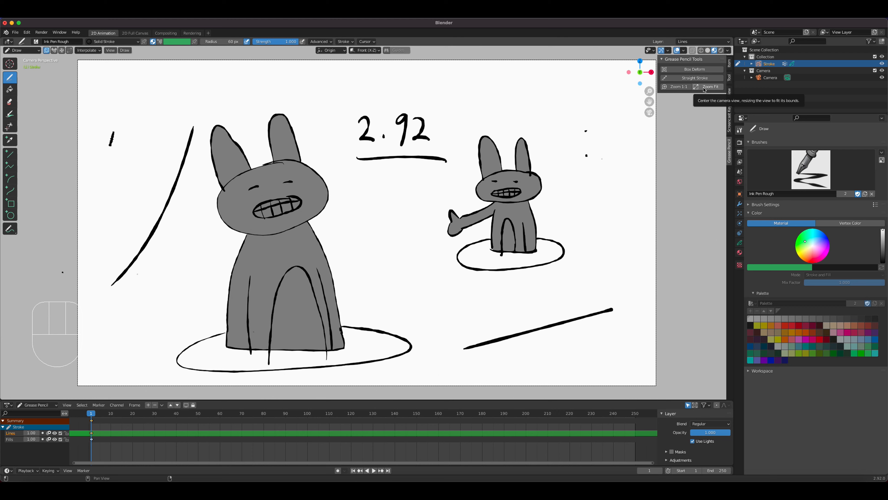
Start a new 2D Animation file without saving the current drawing
click(16, 32)
mouse_move(46, 42)
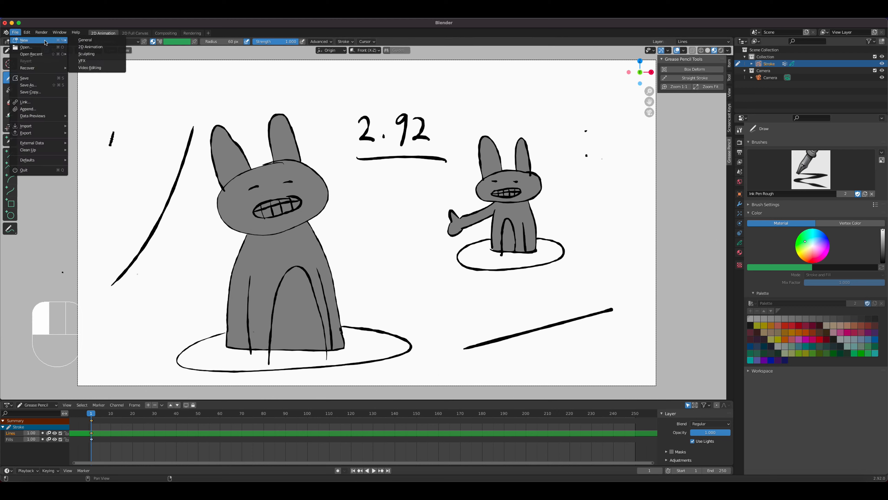
click(98, 46)
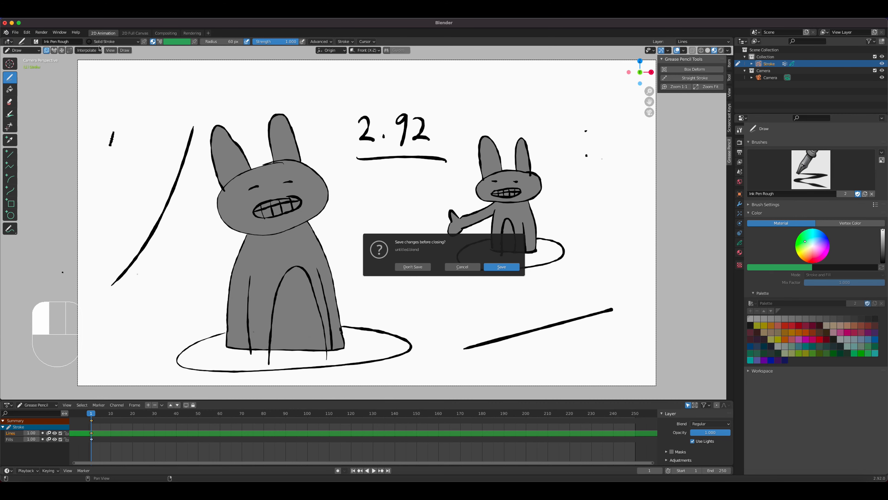
click(413, 267)
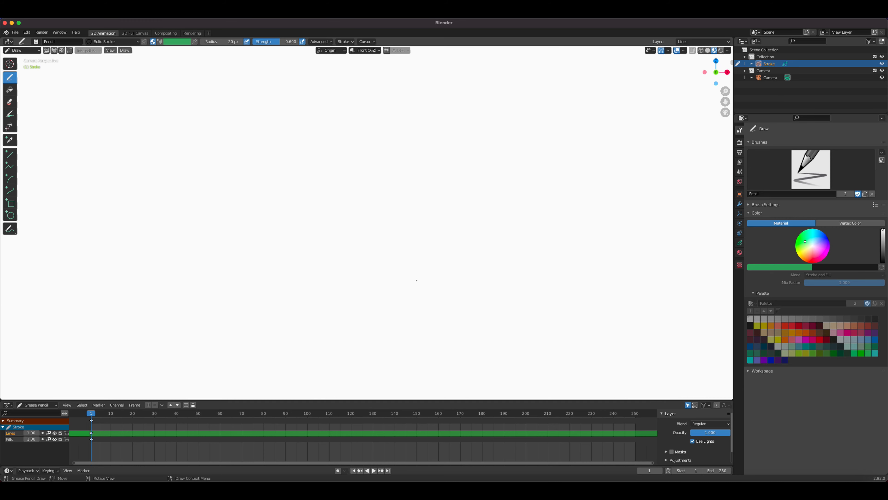
Show the Grease Pencil Tools for the blank canvas and fit the camera view with Zoom Fit
key(n)
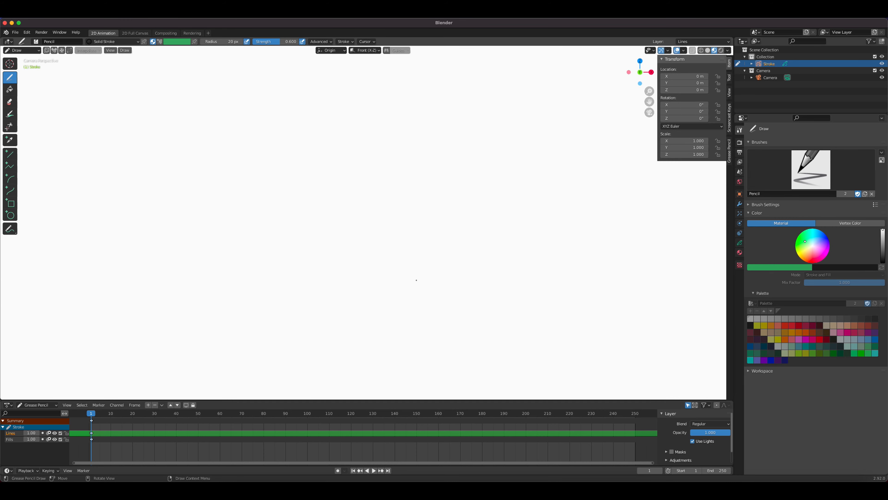
click(730, 149)
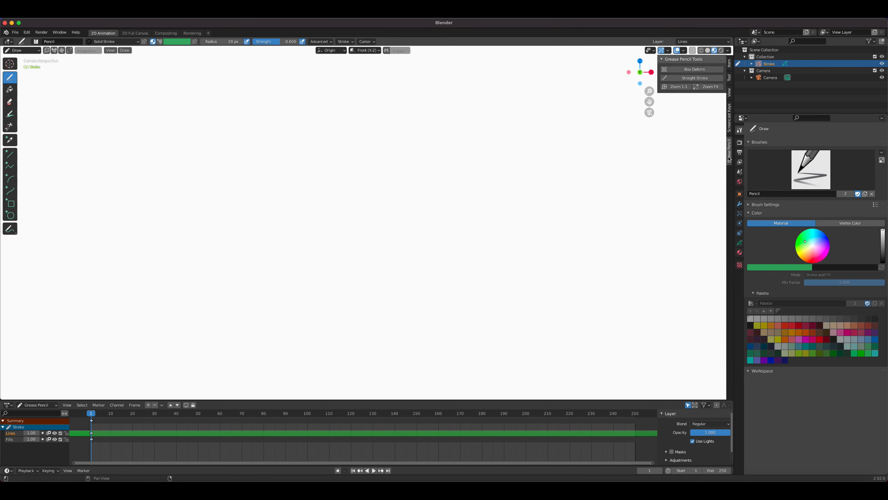
click(715, 87)
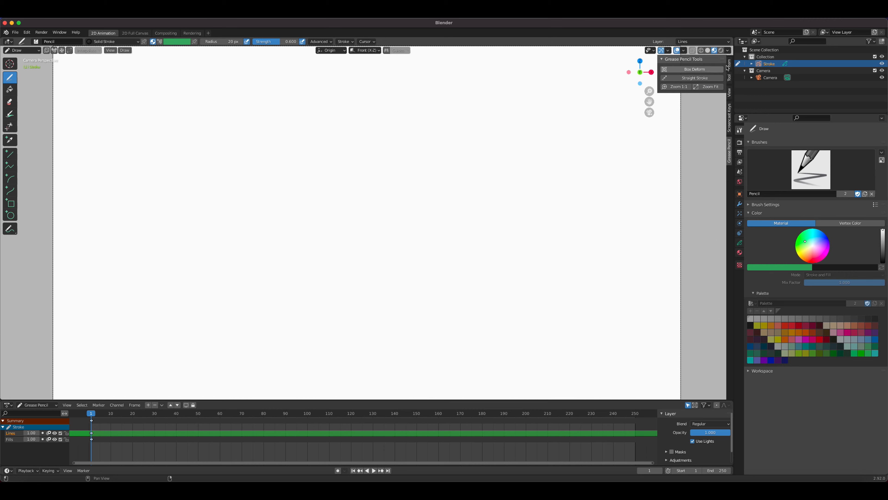
Enable Screencast Keys and return to the Grease Pencil Tools
click(730, 124)
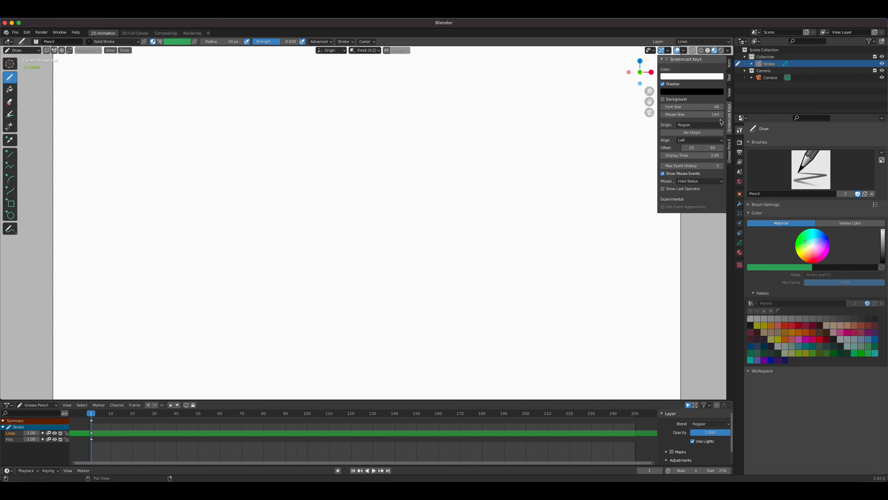
click(667, 59)
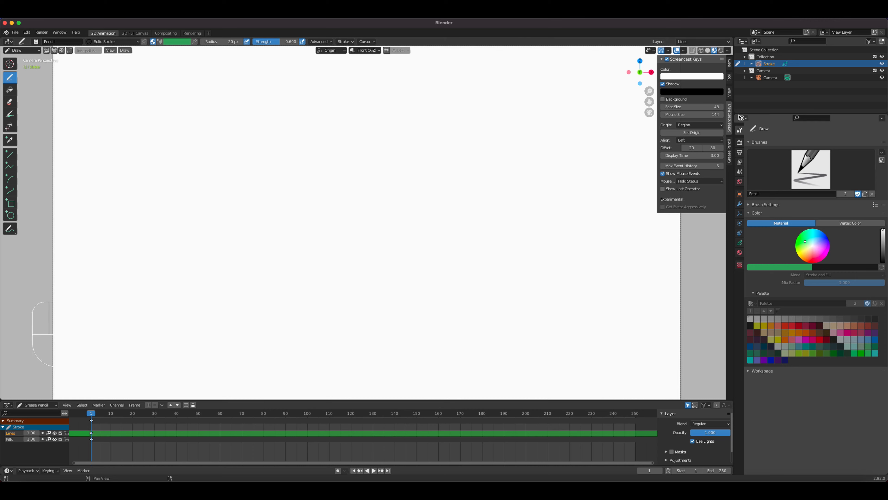
click(732, 150)
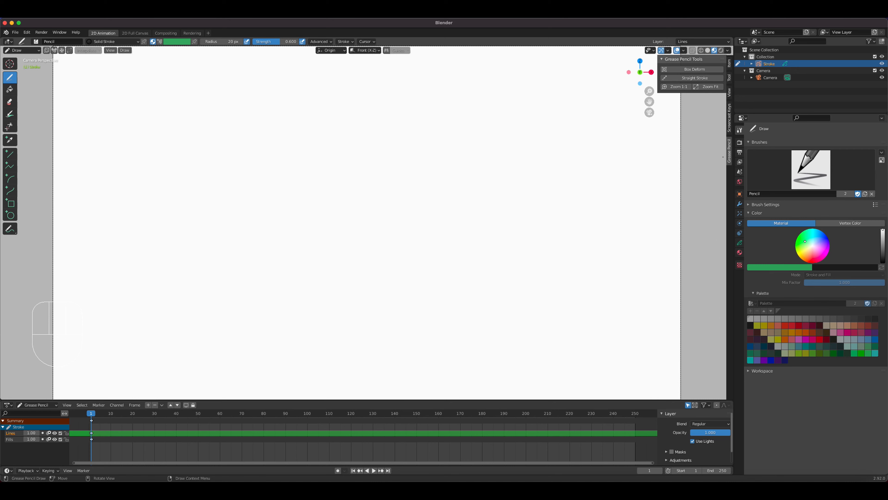
Show the Stroke object's Grease Pencil data properties with its Lines and Fills layers
click(137, 42)
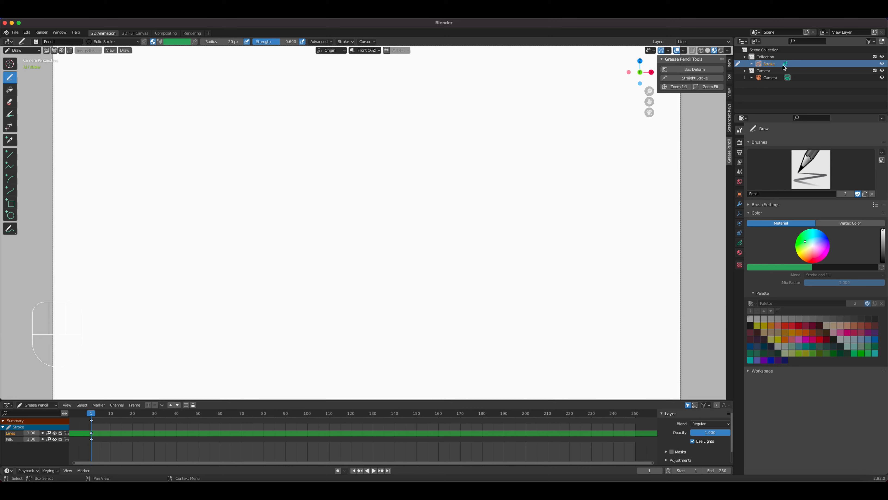
click(767, 77)
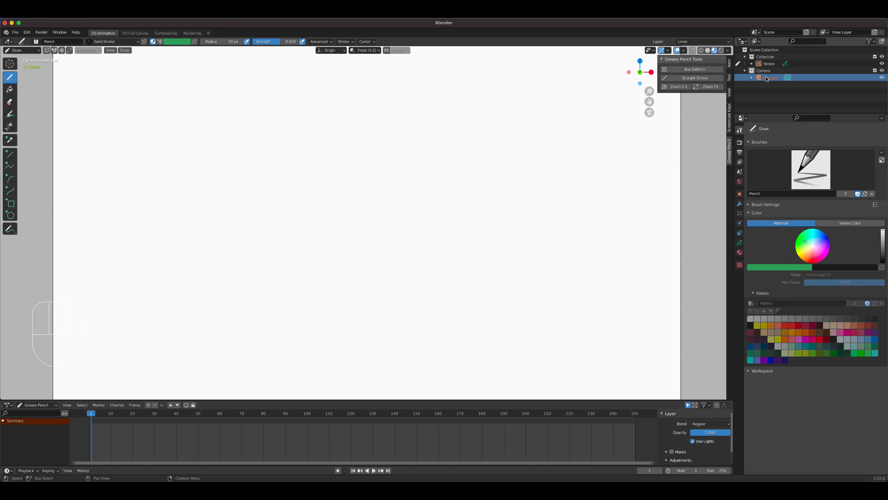
click(769, 64)
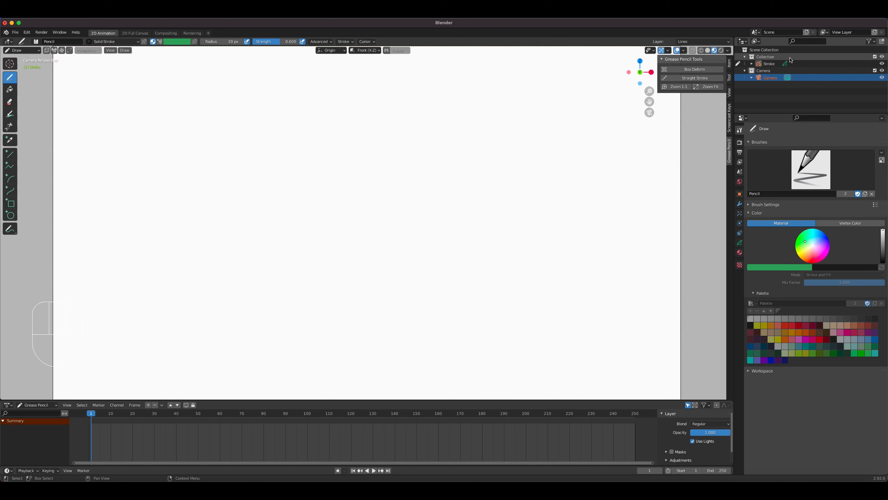
click(786, 64)
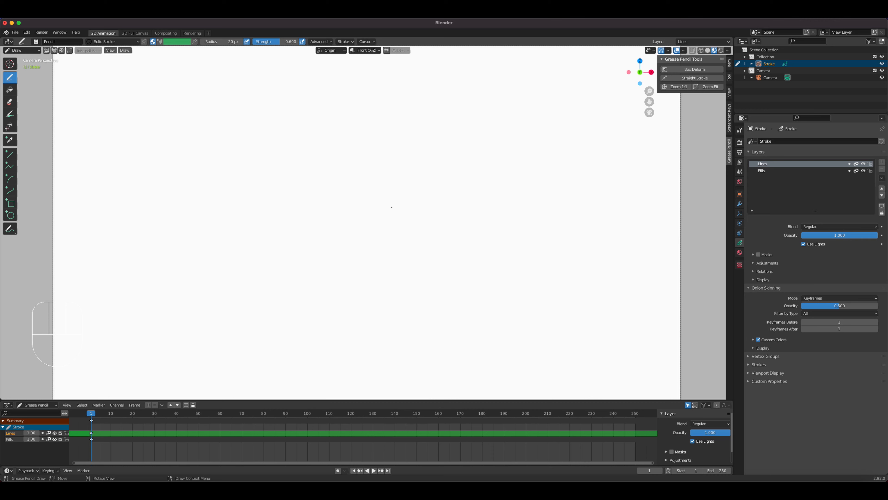
Play the empty timeline briefly and return the playhead to frame 1
key(space)
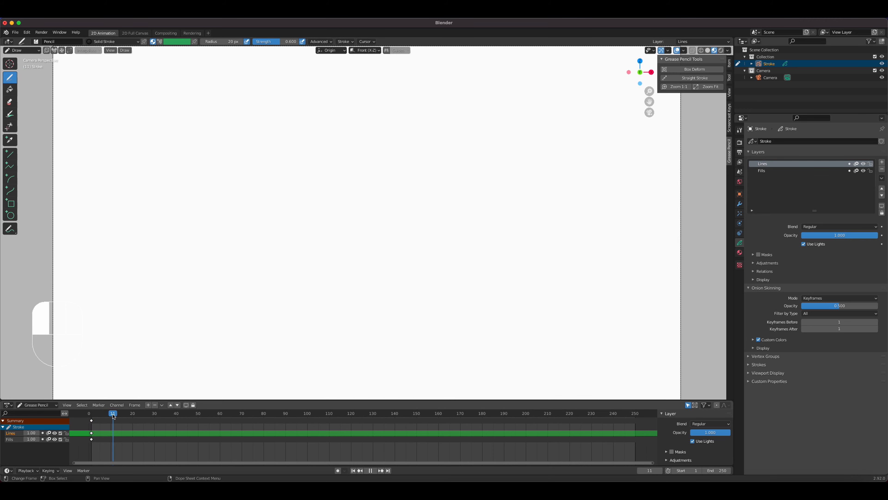
drag(114, 416, 91, 417)
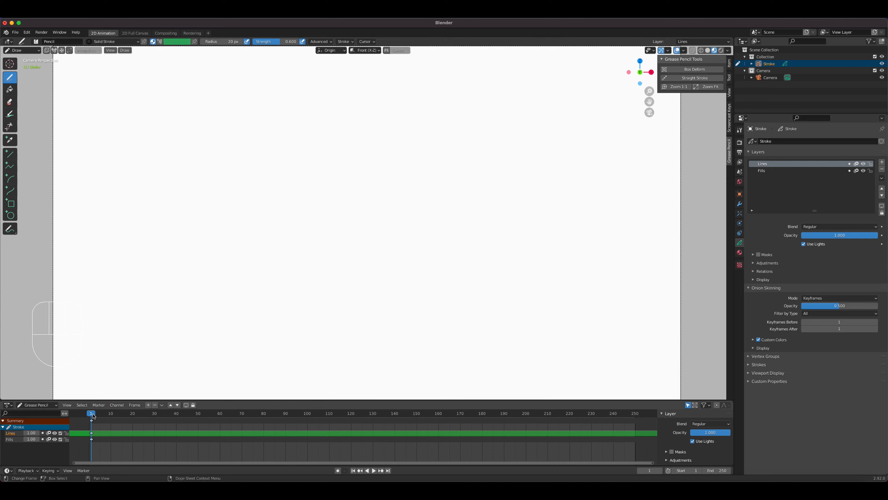
mouse_move(92, 416)
mouse_down()
mouse_move(157, 418)
mouse_move(91, 417)
mouse_up()
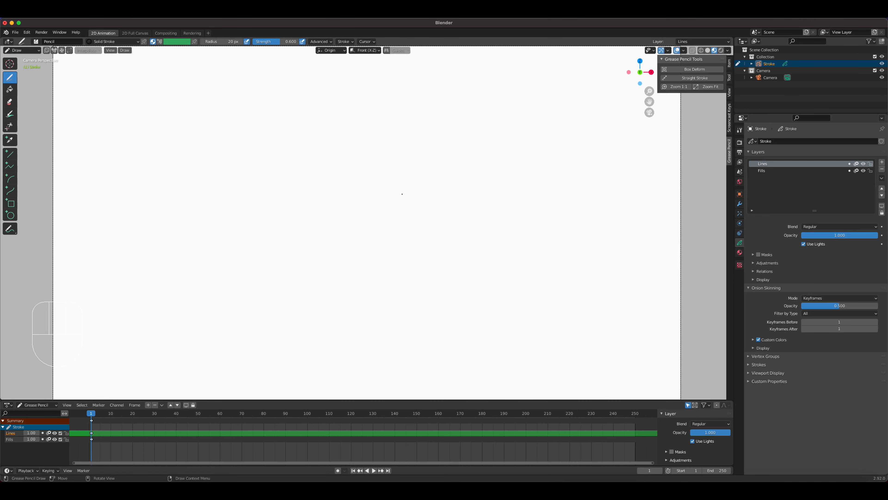
Add a new layer to the Stroke object and name it BG Frame
click(882, 163)
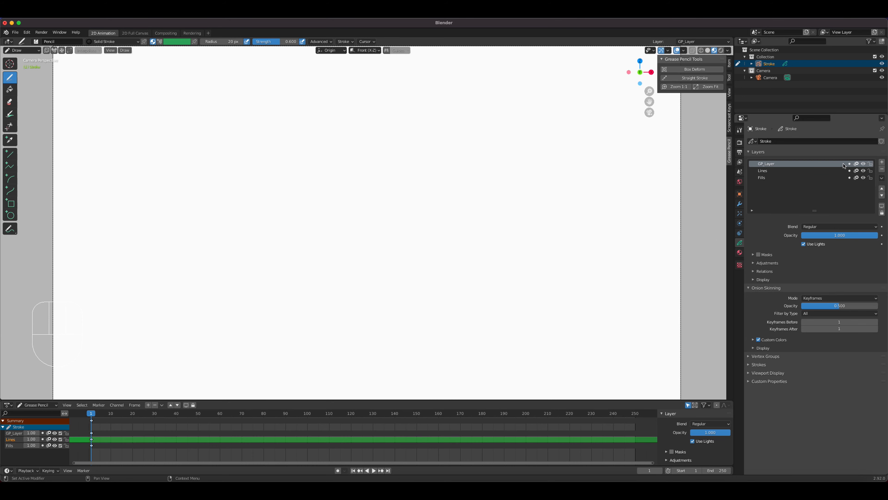
double_click(833, 164)
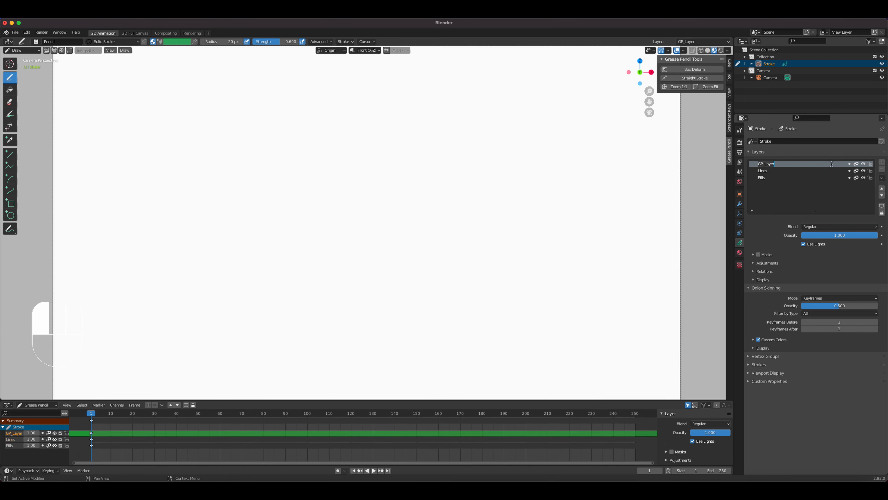
text(B)
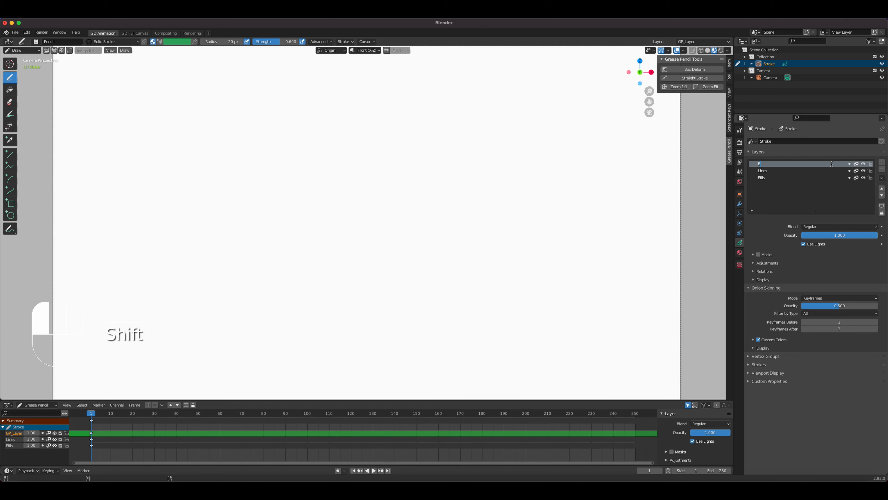
text(G)
key(shift)
text(Frame)
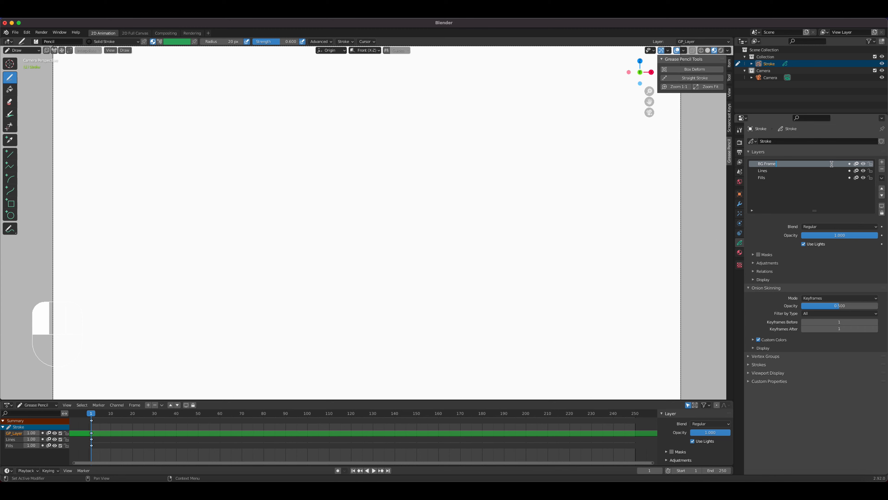
click(884, 162)
Add another layer above BG Frame and name it Action
click(882, 162)
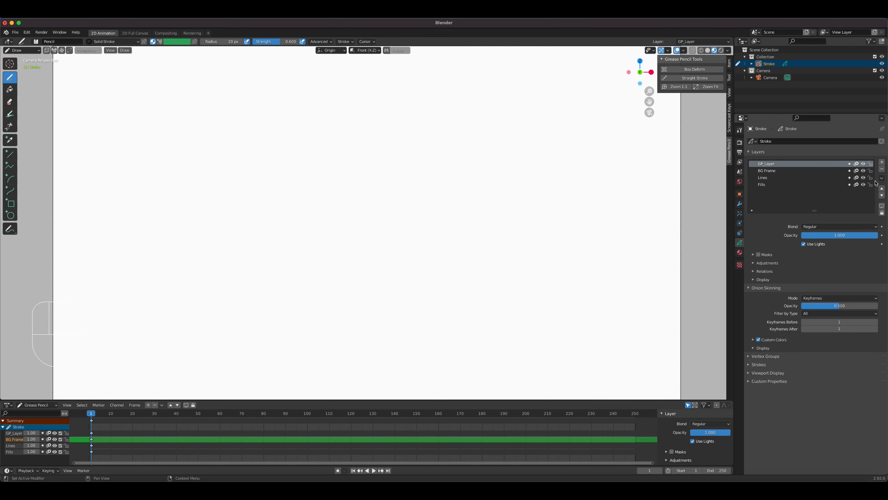
double_click(812, 165)
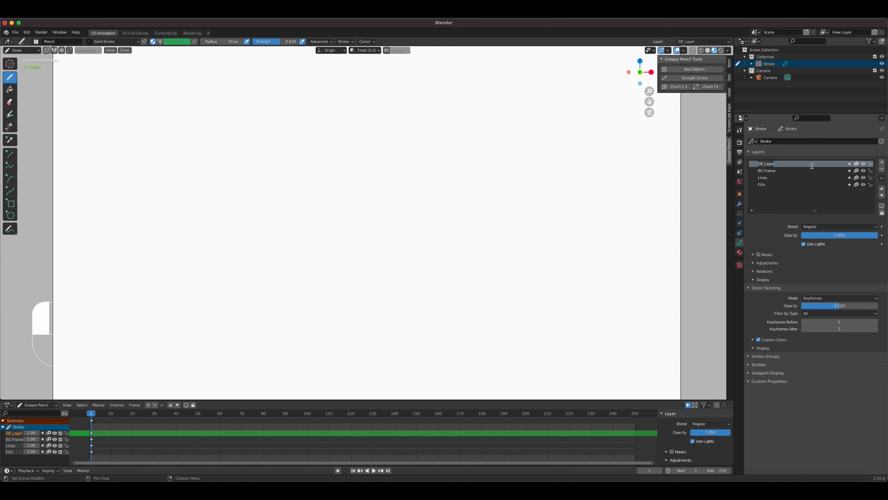
text(AC)
key(Return)
Move the BG Frame layer below Fills to the end of the layer stack
click(815, 171)
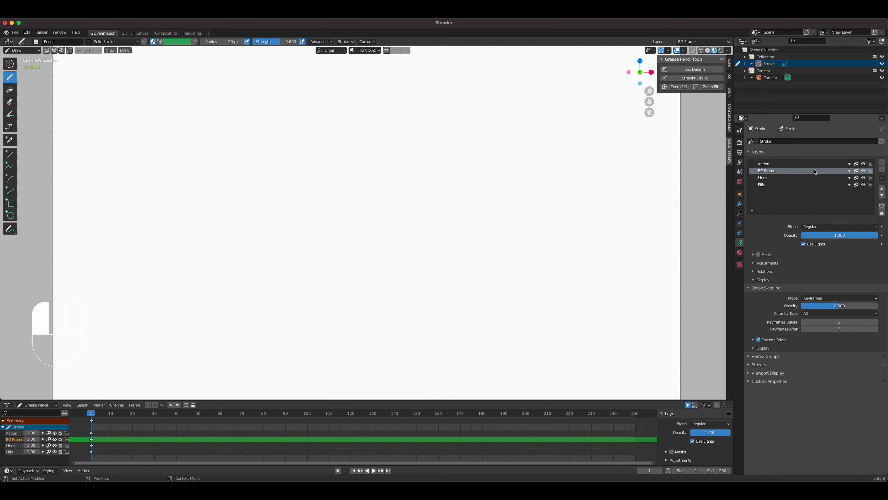
click(882, 196)
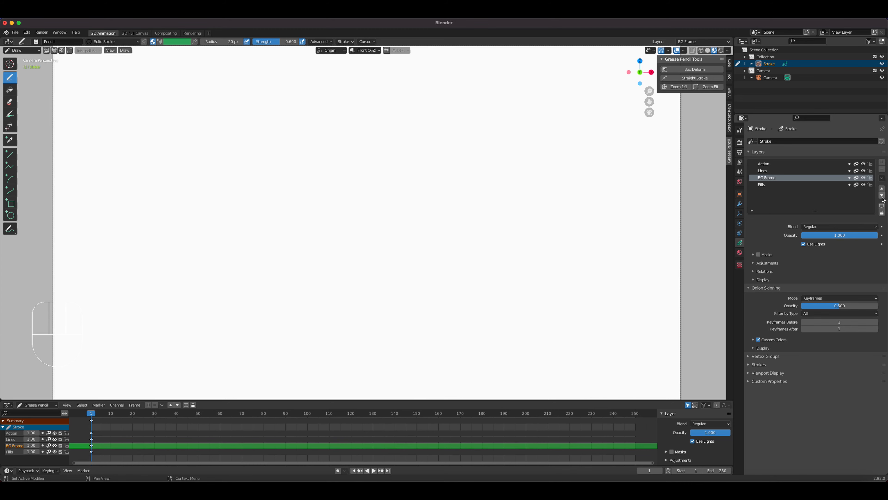
click(882, 195)
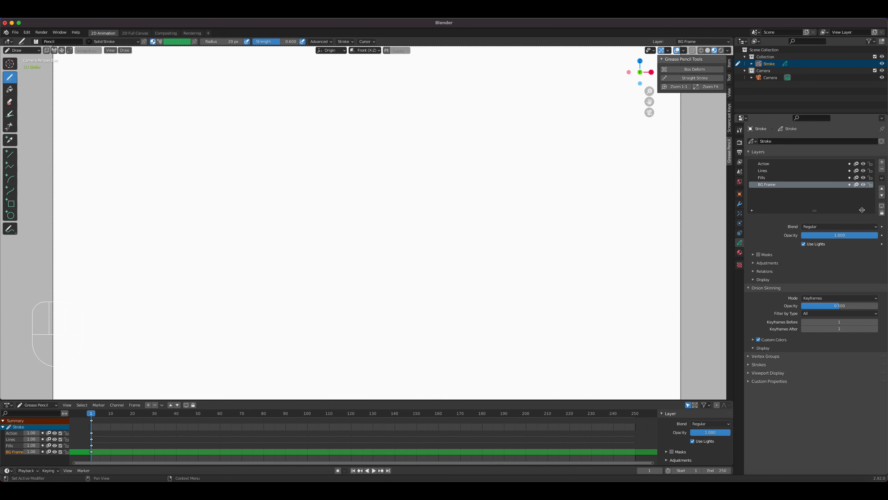
Move the Action layer between Fills and BG Frame, and make Lines the active layer
click(829, 164)
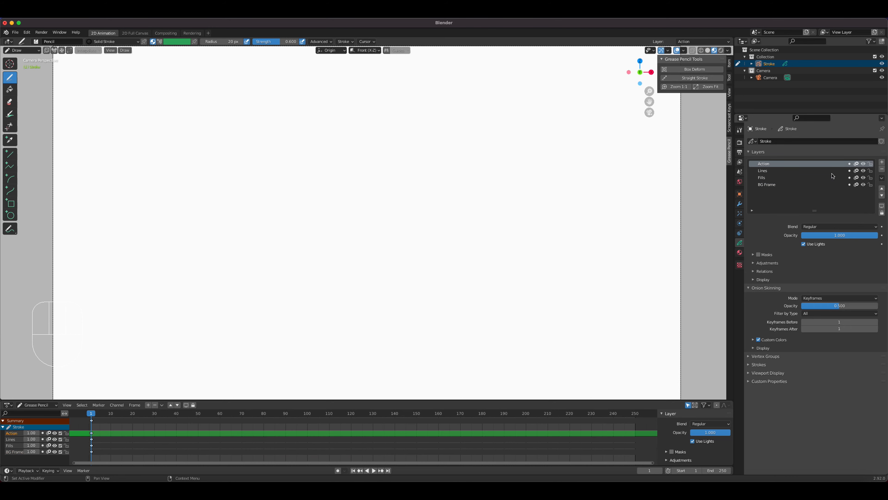
click(883, 197)
click(882, 196)
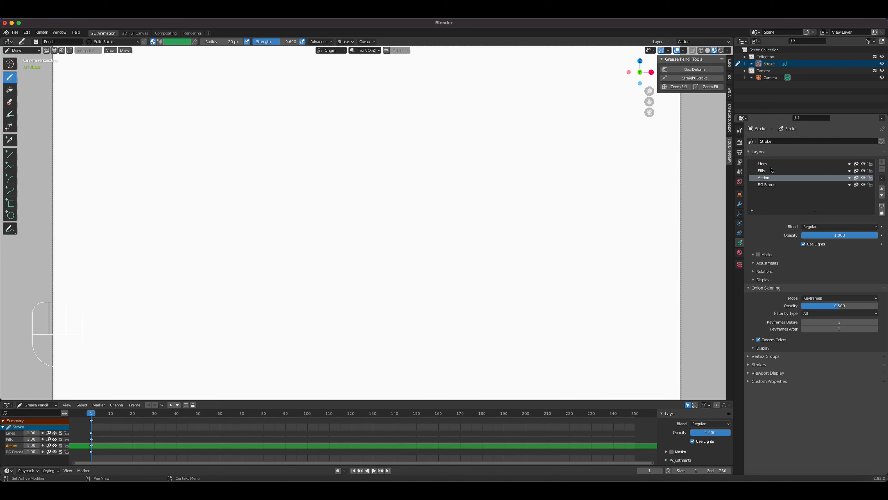
click(777, 163)
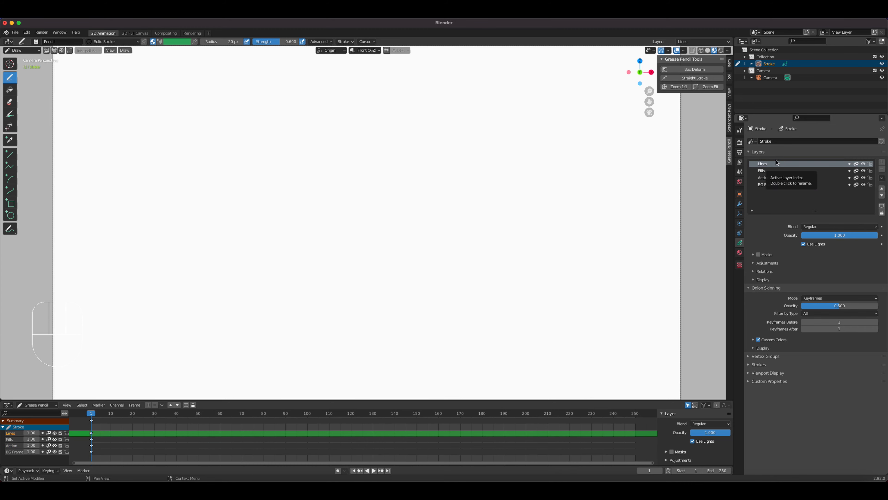
Make the BG Frame layer active and choose the Ink Pen Rough brush for drawing
click(768, 185)
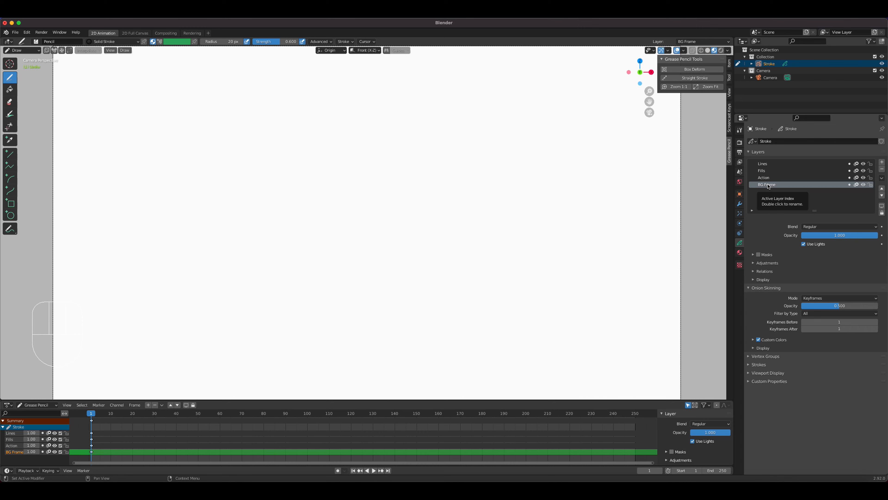
click(36, 42)
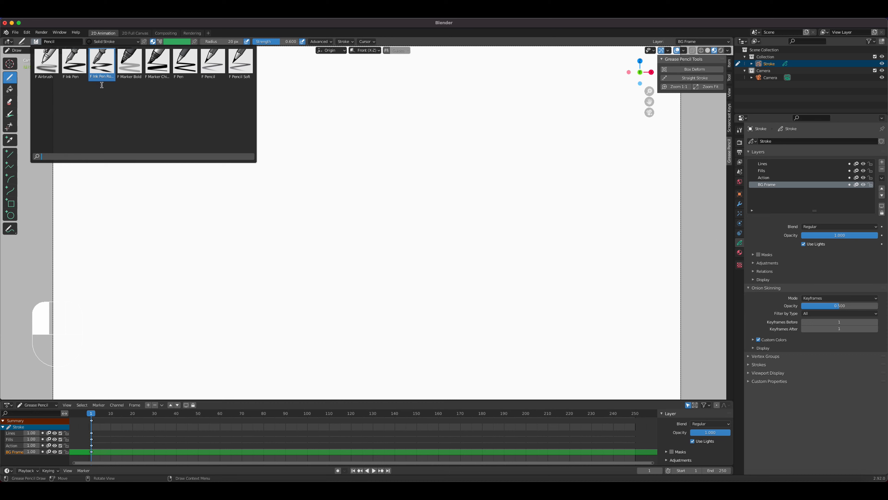
click(101, 62)
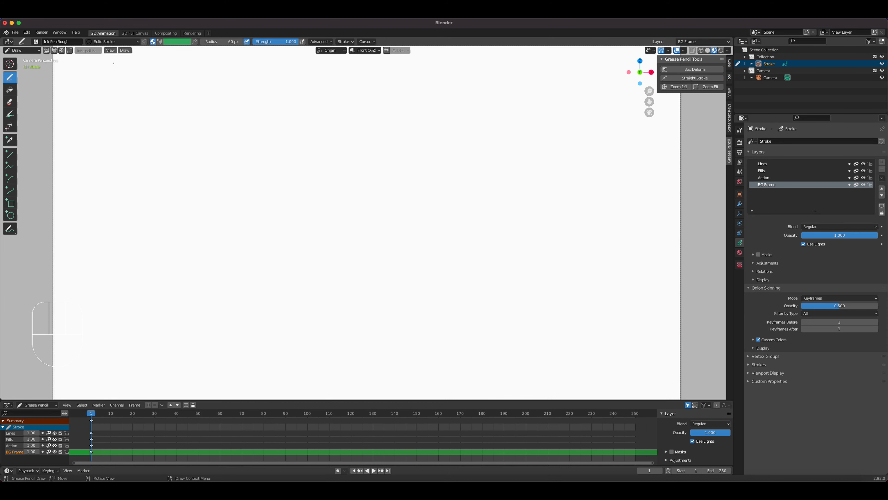
mouse_move(187, 240)
mouse_down()
mouse_move(327, 160)
mouse_move(362, 155)
mouse_up()
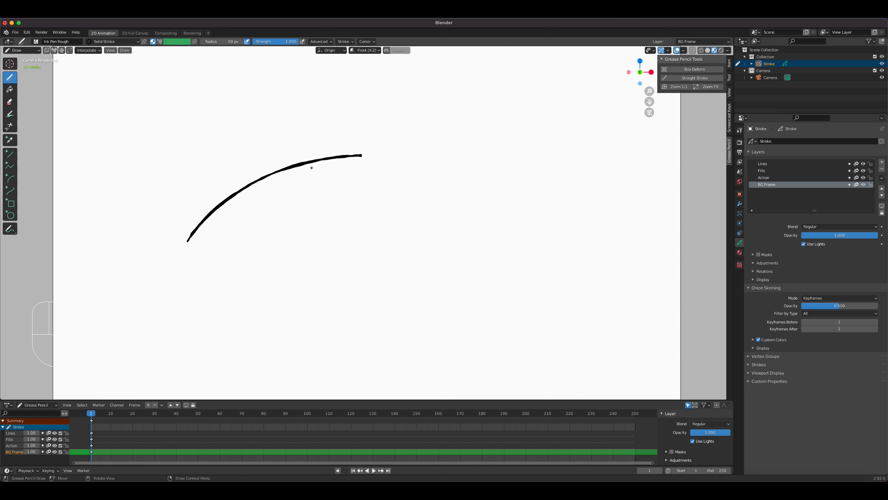
key(super)
key(super+z)
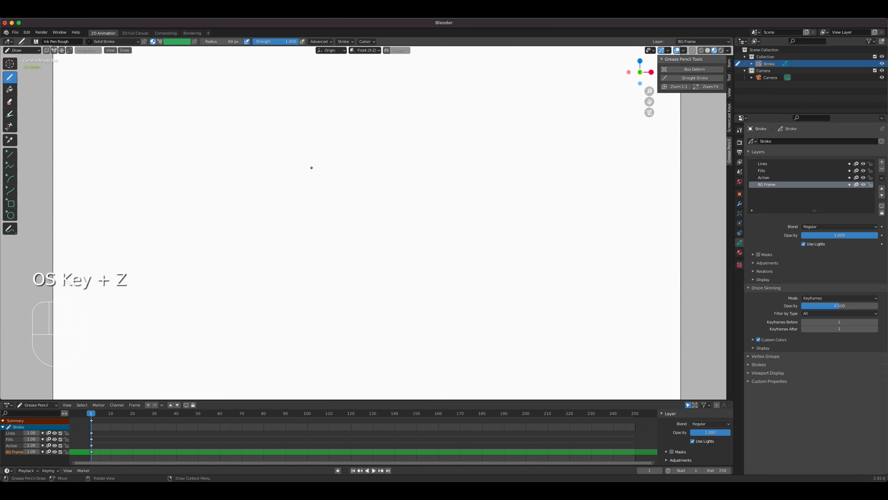
Draw a large rectangular frame inside the white camera area on the BG Frame layer with the Box tool
click(16, 204)
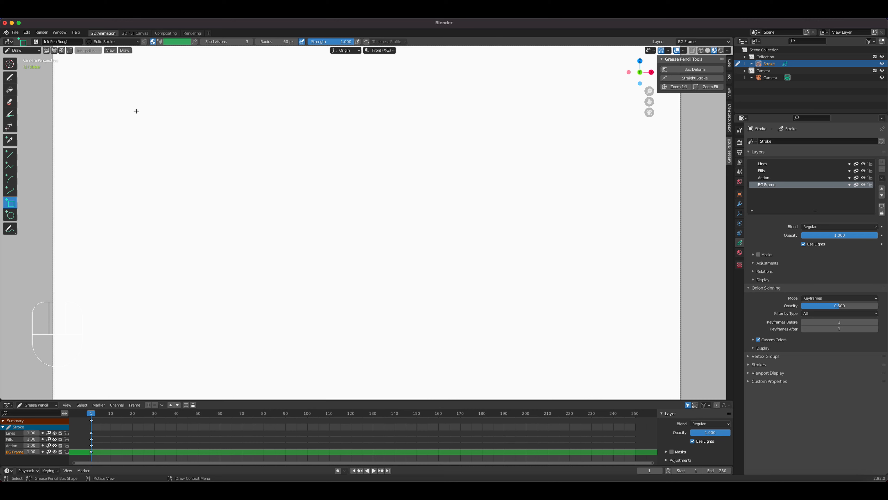
mouse_move(137, 108)
mouse_down()
mouse_move(541, 273)
mouse_move(601, 333)
mouse_up()
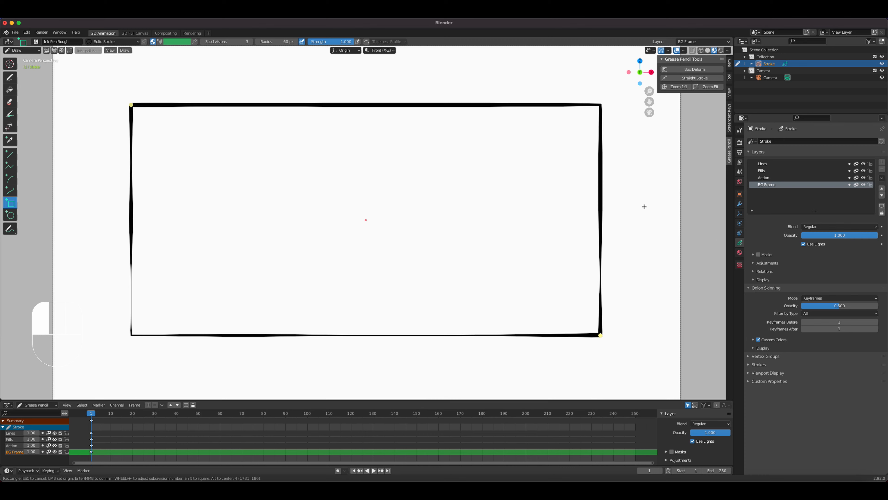
key(Return)
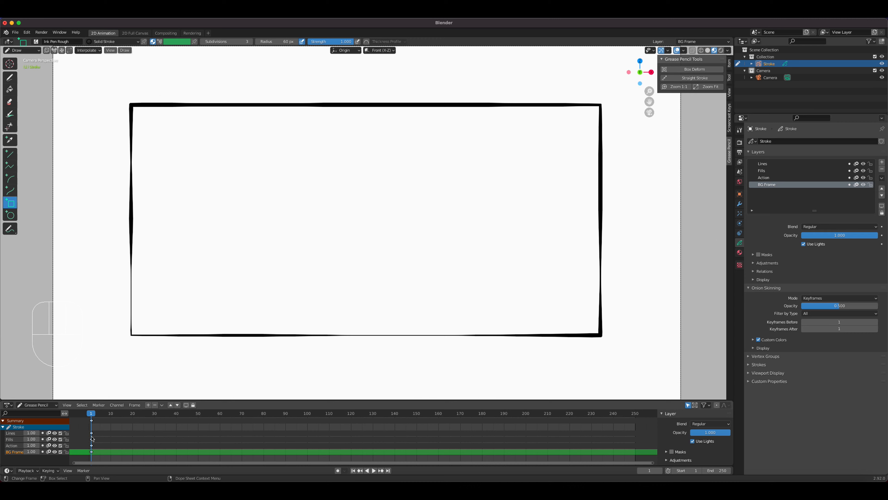
Draw a freehand circle inside the frame on the Lines layer with the Draw tool
click(773, 164)
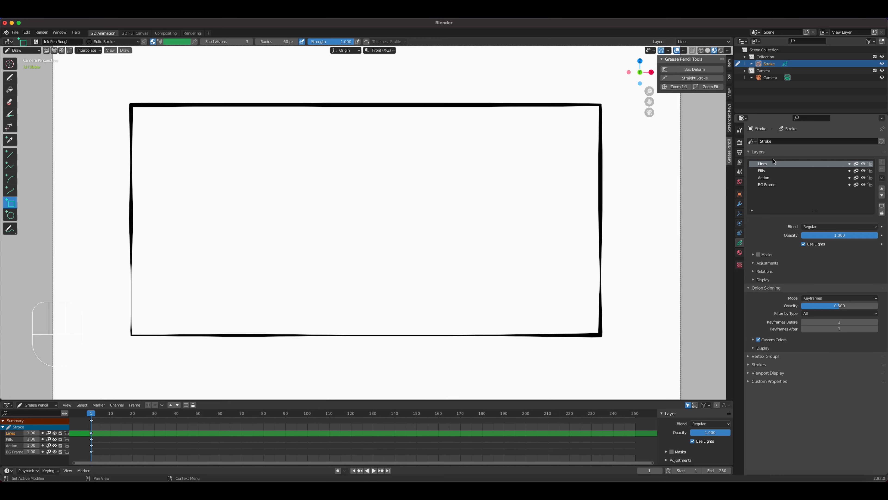
click(14, 78)
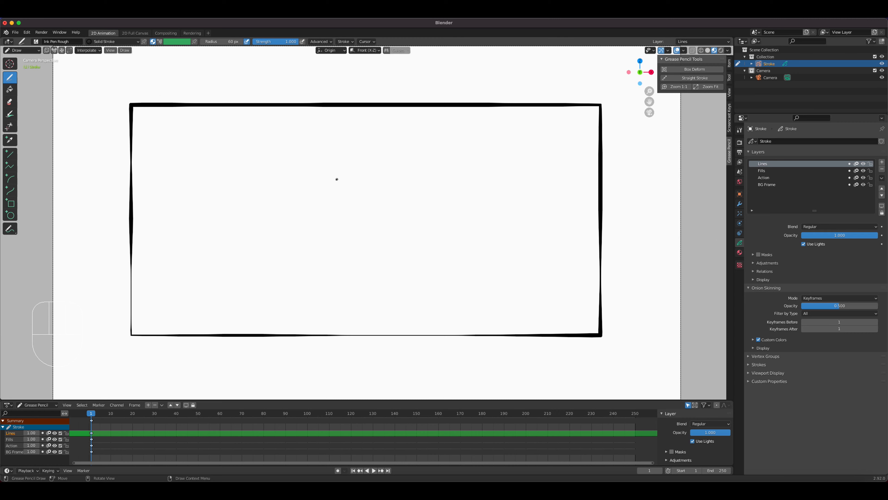
mouse_move(301, 160)
mouse_down()
mouse_move(308, 241)
mouse_move(273, 172)
mouse_up()
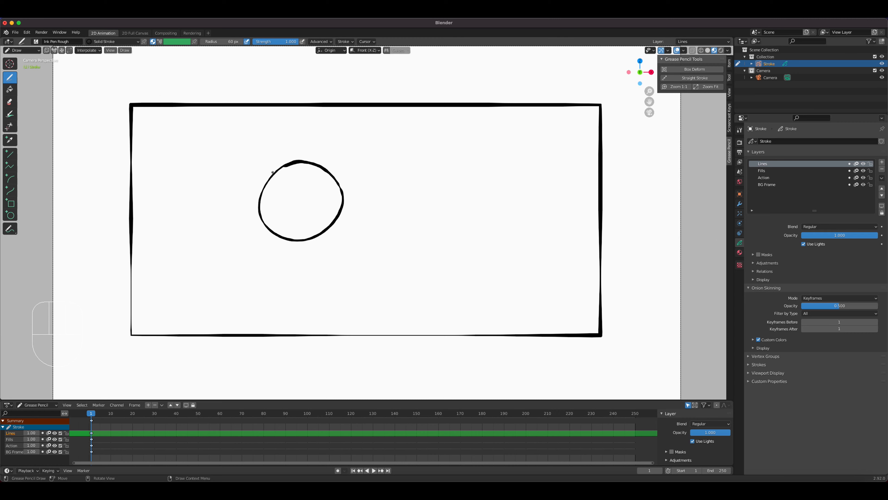
Turn on drawing behind existing strokes and fill the circle using the Solid Fill material
click(9, 89)
click(116, 42)
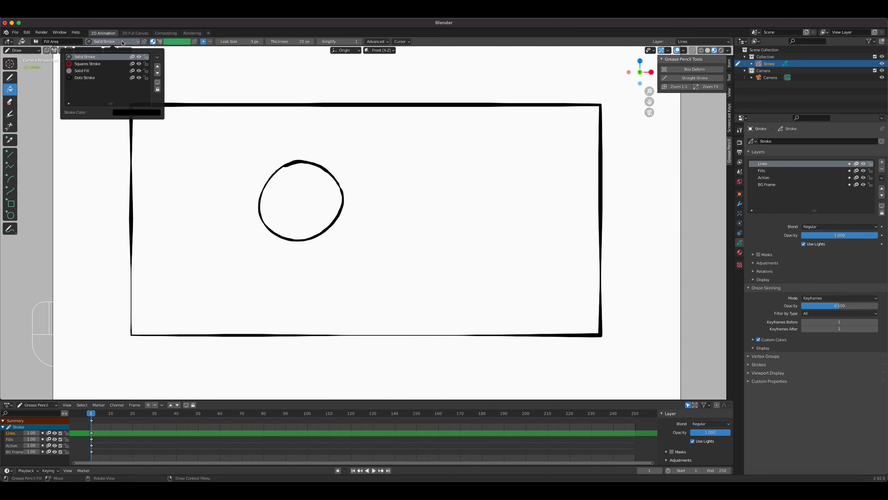
click(98, 71)
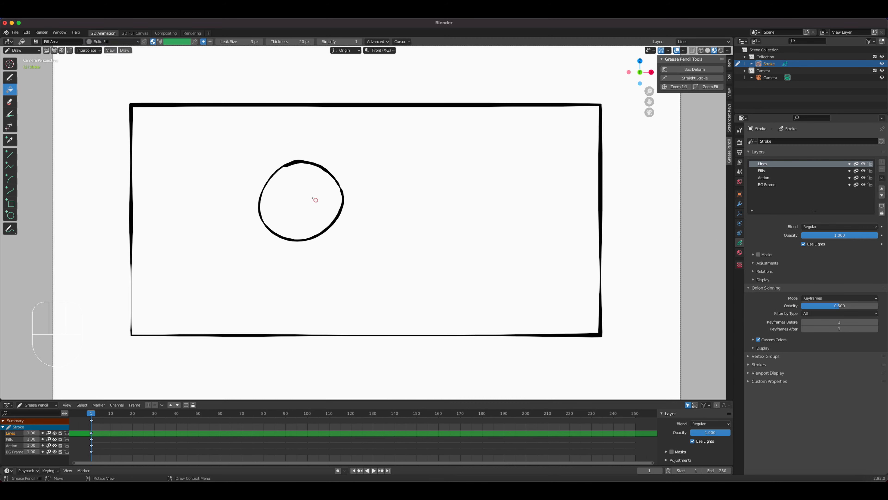
click(46, 50)
click(322, 189)
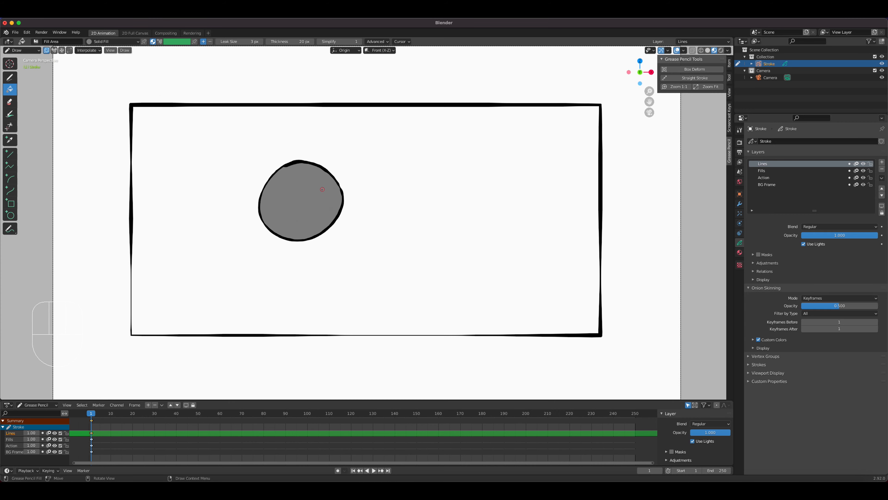
At frame 10, use the Solid Stroke material to draw a second circle and a long arc crossing the background frame
drag(98, 414, 111, 414)
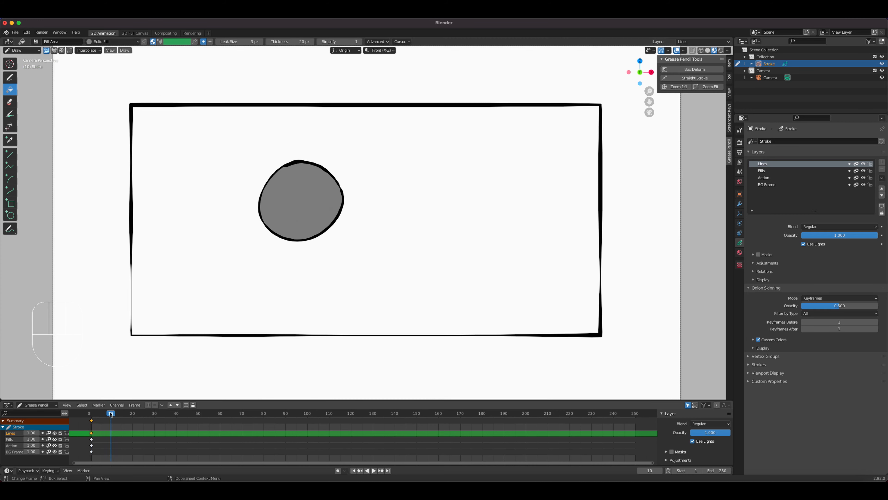
click(9, 77)
click(113, 41)
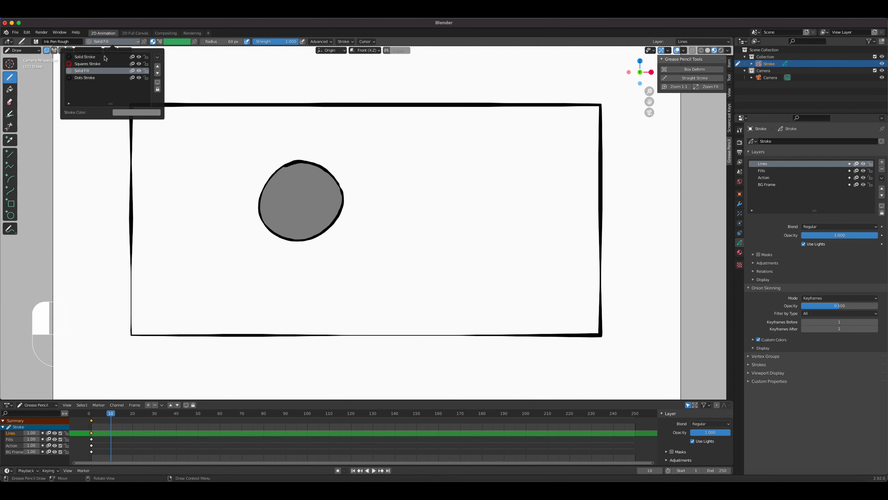
mouse_move(373, 189)
mouse_down()
mouse_move(332, 219)
mouse_move(403, 191)
mouse_move(364, 192)
mouse_up()
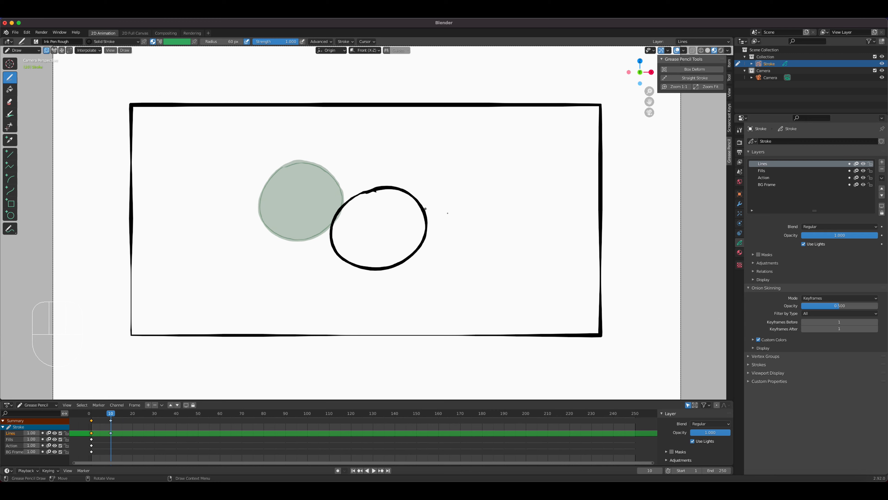
mouse_move(85, 269)
mouse_down()
mouse_move(143, 244)
mouse_move(549, 224)
mouse_move(660, 258)
mouse_up()
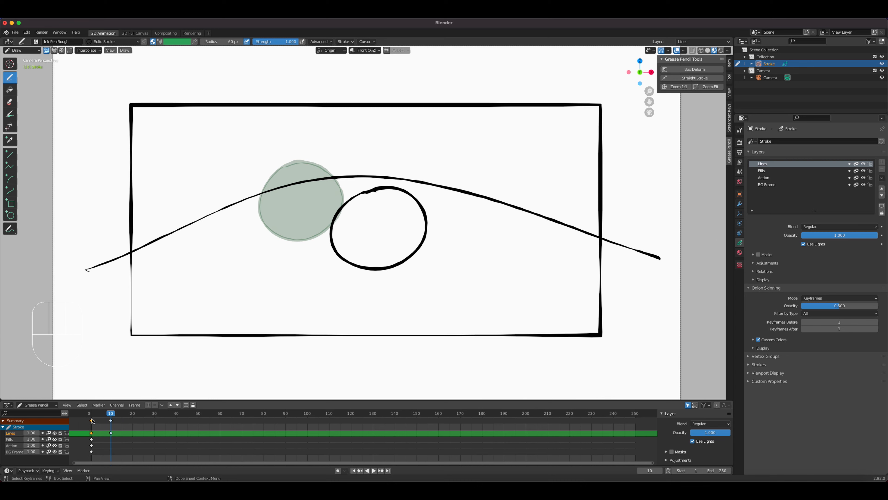
Undo the test drawings on the Lines layer back to the empty background frame at frame 1
key(super+z)
key(super+z)
key(super+z)
key(super+z)
key(super+z)
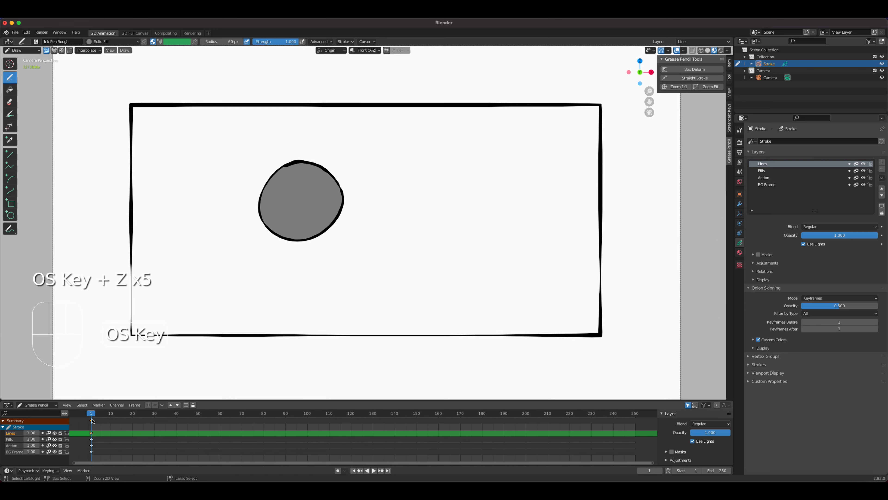
key(super+z)
key(super+z)
key(super+z)
key(super+z)
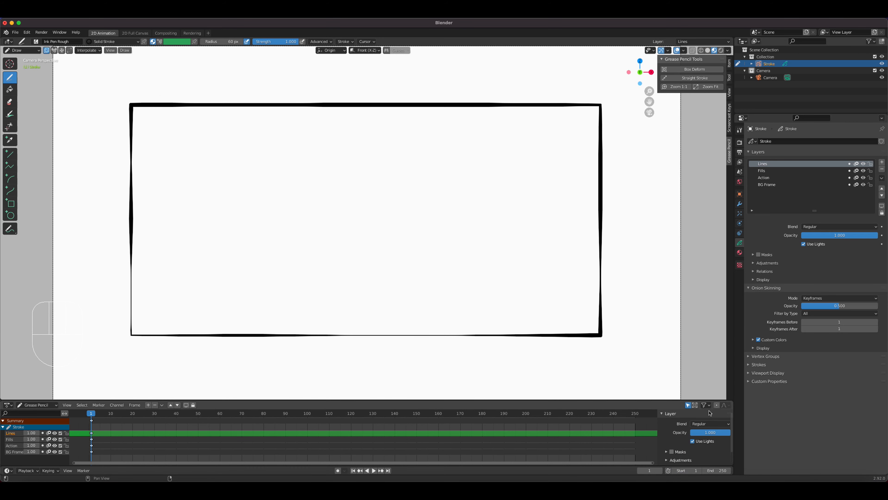
Set the end frame of the animation to 240
click(720, 469)
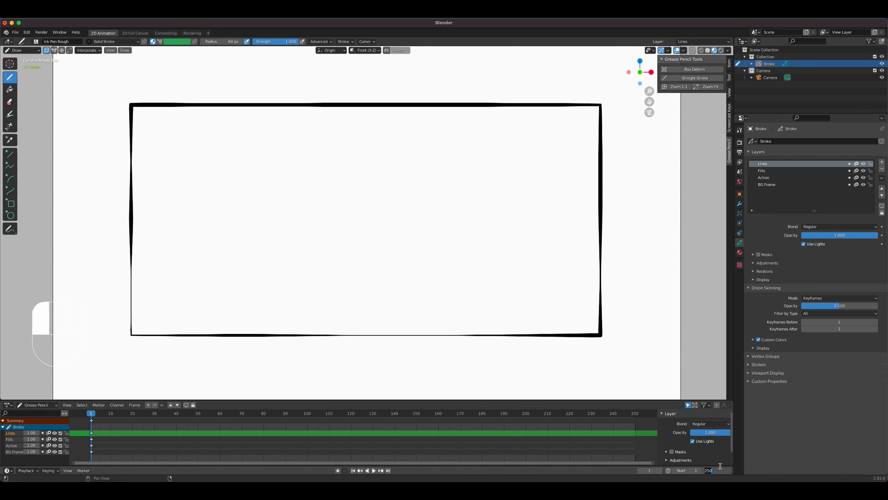
text(24)
mouse_move(700, 478)
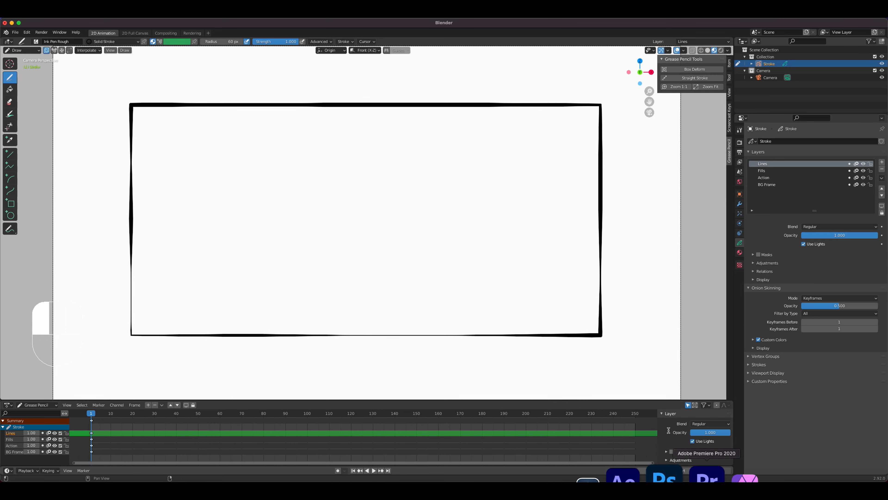
text(0)
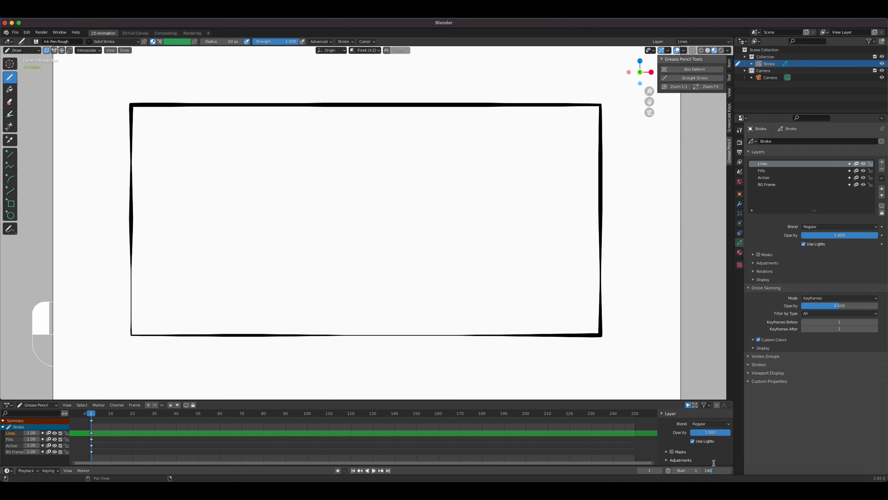
key(Return)
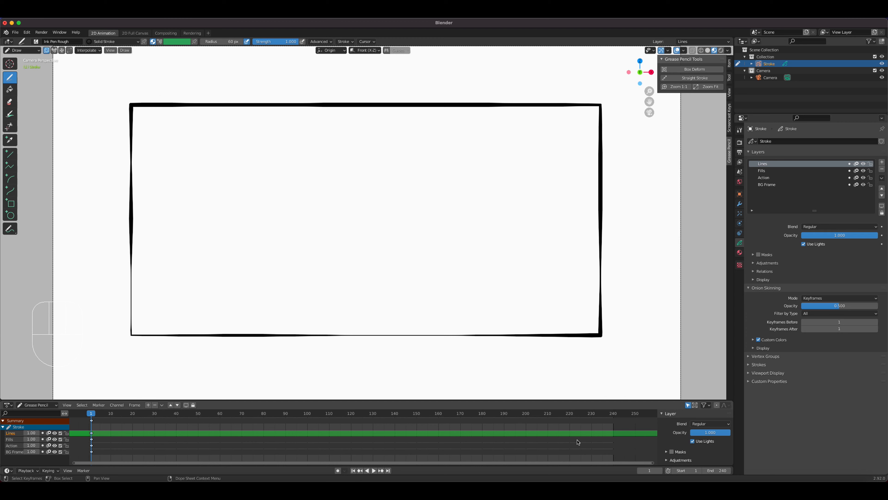
On the Action layer, handwrite 01 outside the frame's lower right corner and draw a large upward arrow across its bottom edge
click(766, 177)
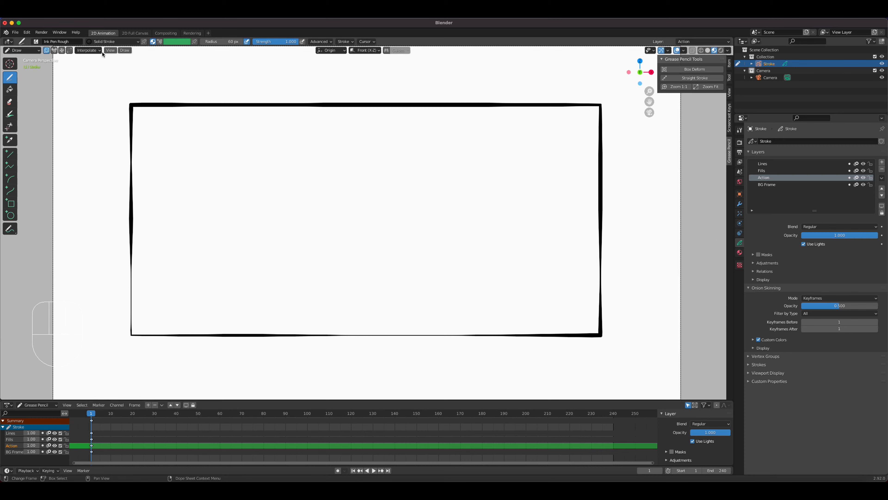
drag(621, 366, 620, 387)
key(super+z)
mouse_move(620, 360)
mouse_down()
mouse_move(603, 373)
mouse_move(618, 385)
mouse_move(617, 360)
mouse_move(640, 364)
mouse_move(641, 387)
mouse_up()
drag(633, 386, 647, 386)
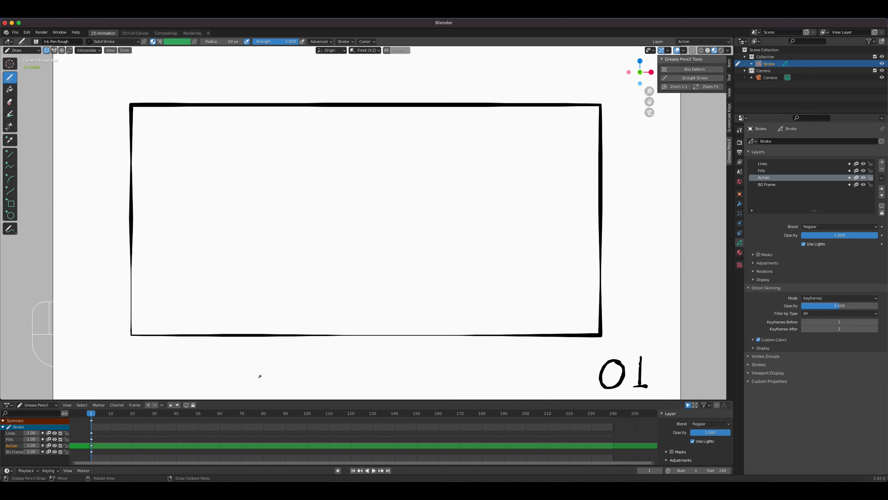
mouse_move(263, 380)
mouse_down()
mouse_move(279, 348)
mouse_move(239, 347)
mouse_move(342, 289)
mouse_move(454, 341)
mouse_move(394, 348)
mouse_move(418, 381)
mouse_up()
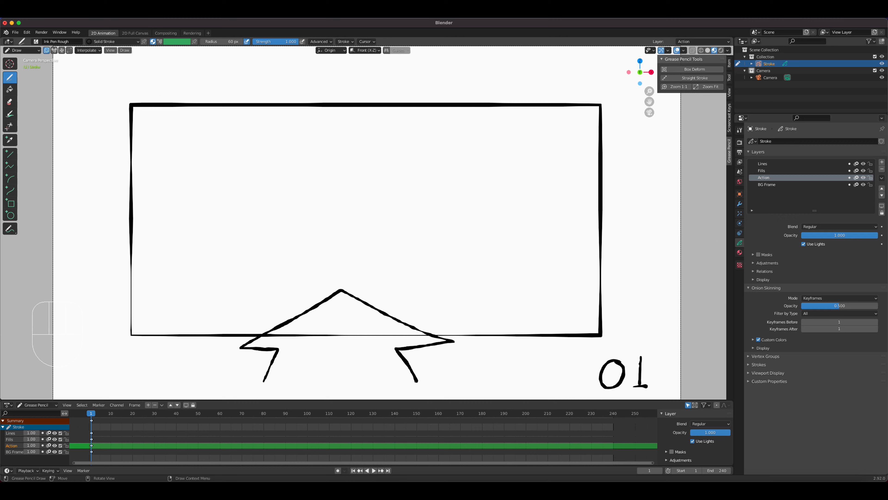
On the Lines layer, sketch a small rabbit character sitting on an oval base inside the frame, above the arrow
click(770, 164)
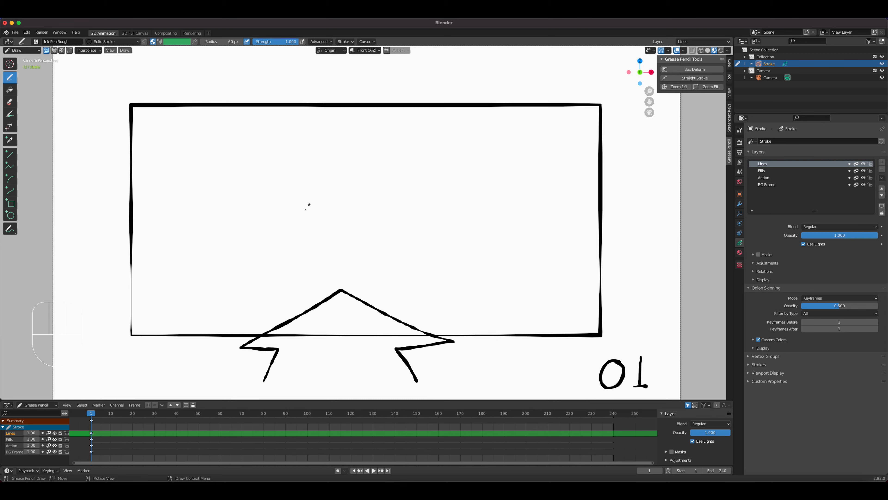
mouse_move(314, 170)
mouse_down()
mouse_move(290, 177)
mouse_move(301, 191)
mouse_move(328, 181)
mouse_move(291, 154)
mouse_move(291, 177)
mouse_move(318, 171)
mouse_move(309, 183)
mouse_move(316, 182)
mouse_move(305, 178)
mouse_up()
drag(311, 176, 291, 230)
mouse_move(322, 196)
mouse_down()
mouse_move(328, 226)
mouse_move(309, 203)
mouse_move(303, 231)
mouse_move(292, 232)
mouse_move(329, 226)
mouse_up()
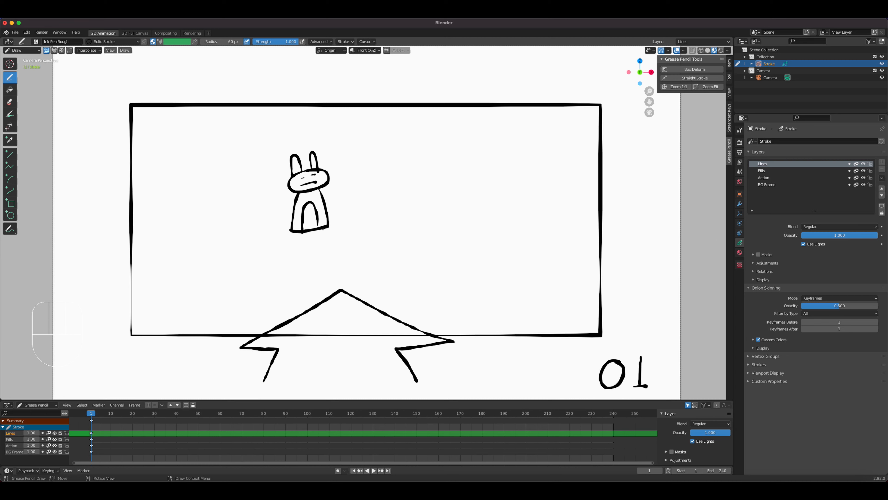
mouse_move(290, 222)
mouse_down()
mouse_move(262, 236)
mouse_move(323, 243)
mouse_move(355, 226)
mouse_move(326, 218)
mouse_up()
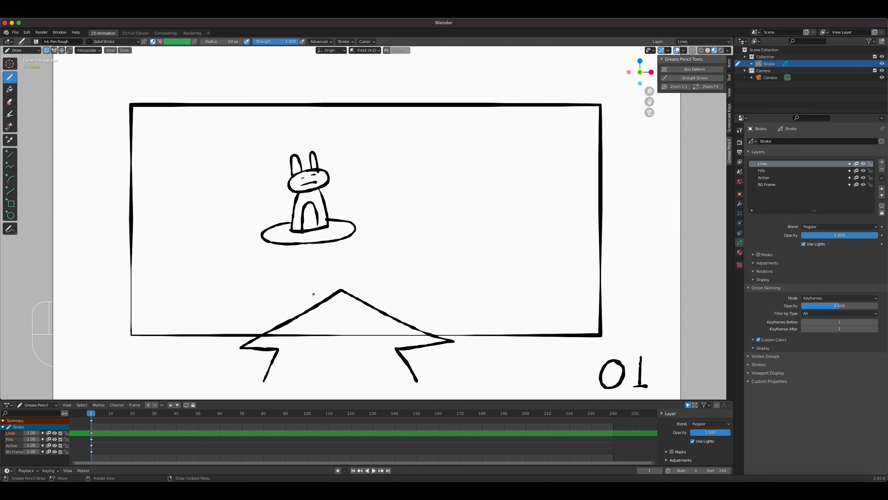
Fill the rabbit's head, both ears and body using the Fill tool and the Solid Fill material
click(13, 91)
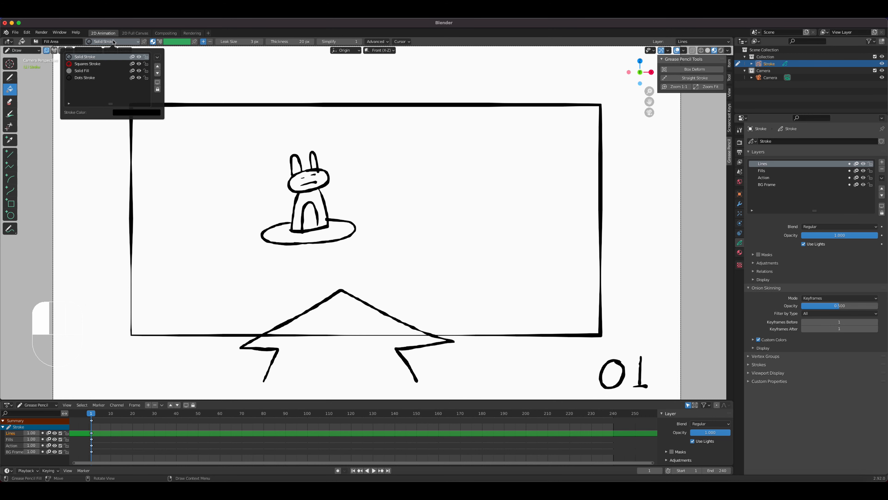
click(87, 72)
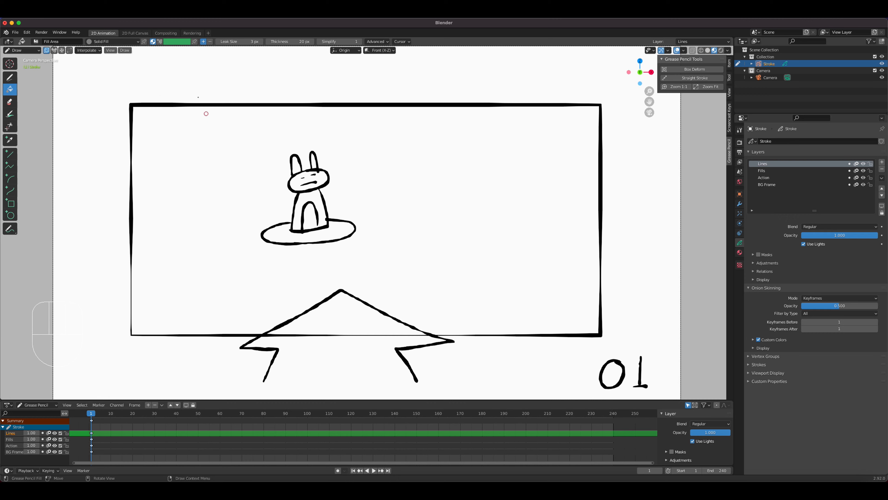
click(322, 177)
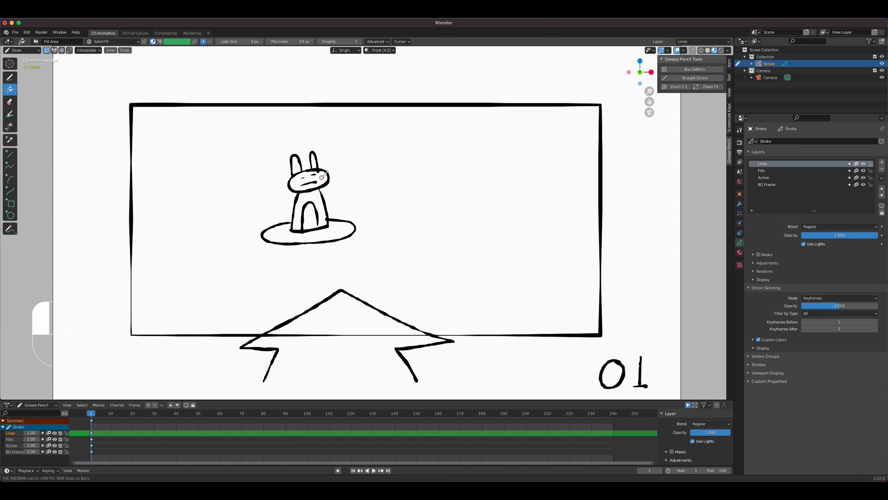
click(313, 162)
click(295, 168)
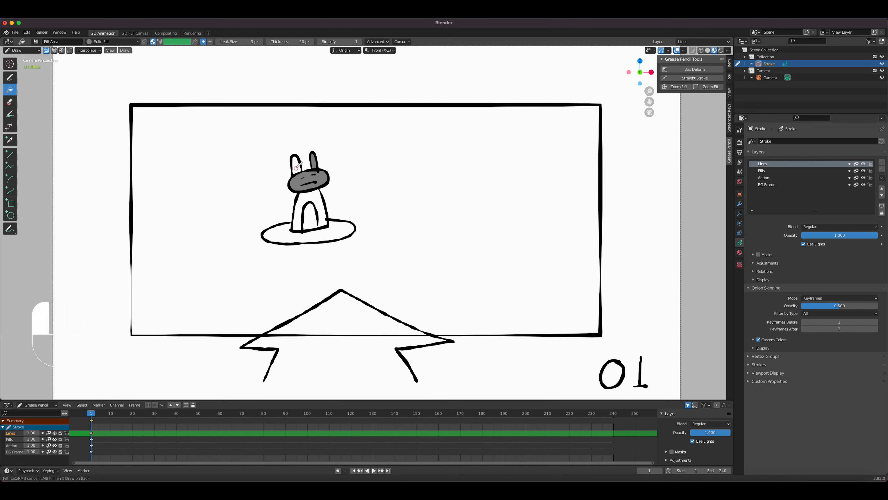
click(321, 203)
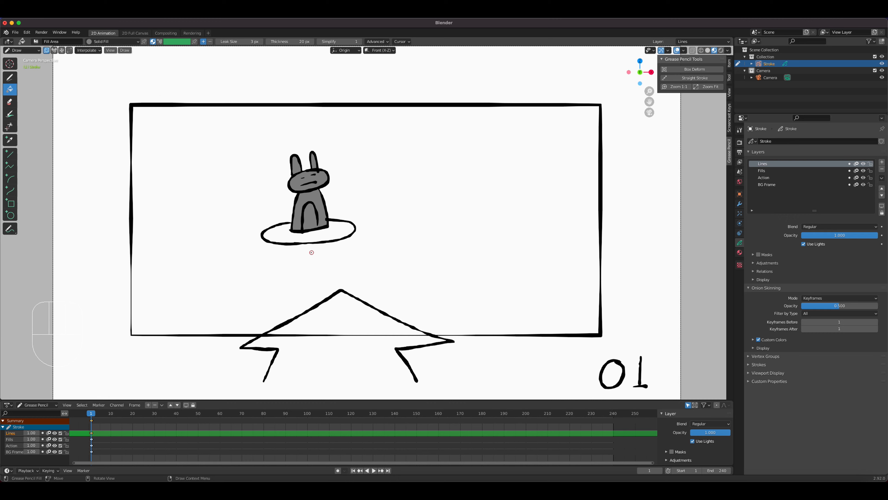
At frame 10 on the Action layer, handwrite 02 outside the frame's lower right corner using the Draw tool and the Solid Stroke material
click(108, 413)
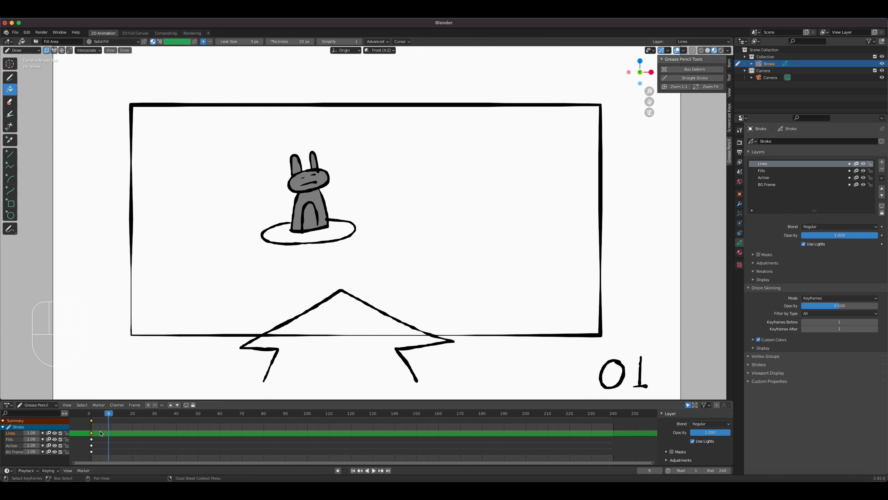
click(112, 413)
click(14, 78)
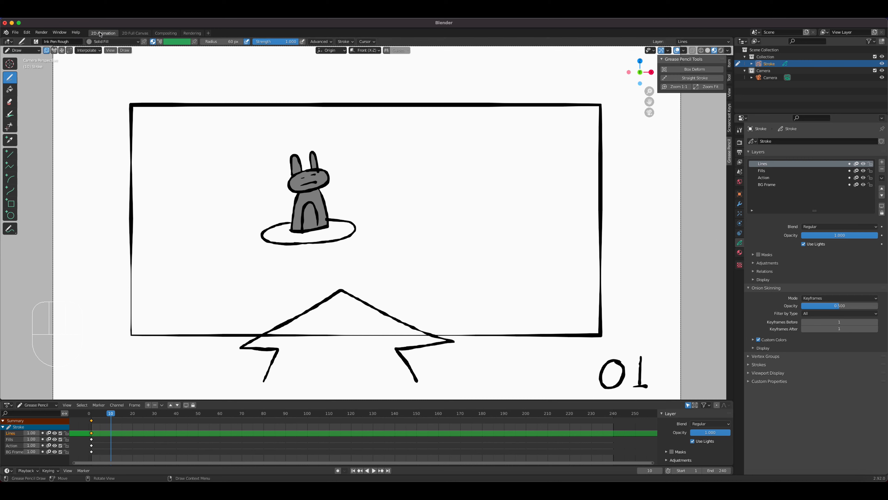
click(108, 41)
click(100, 58)
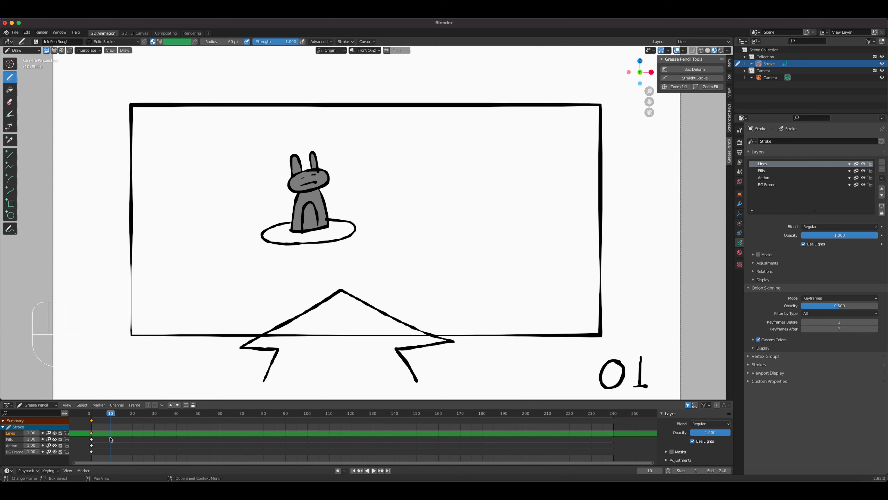
click(762, 177)
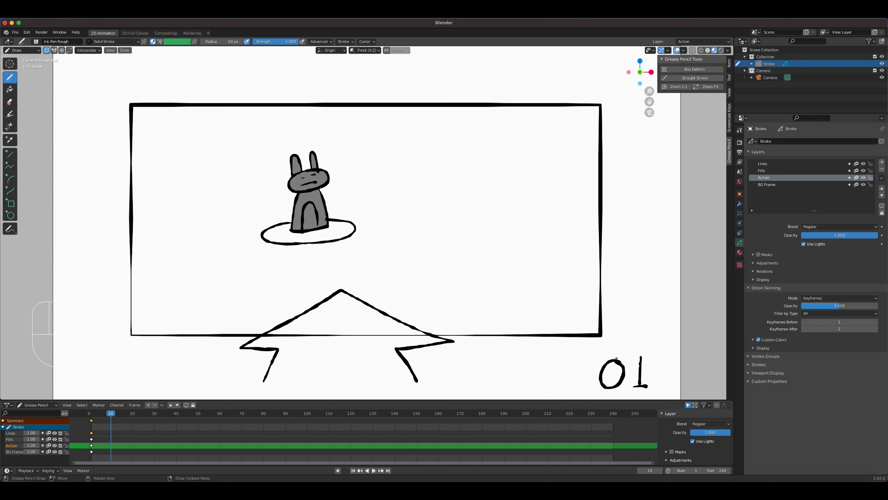
mouse_move(619, 358)
mouse_down()
mouse_move(606, 357)
mouse_move(608, 382)
mouse_move(625, 363)
mouse_move(616, 353)
mouse_move(651, 359)
mouse_move(641, 377)
mouse_move(659, 377)
mouse_up()
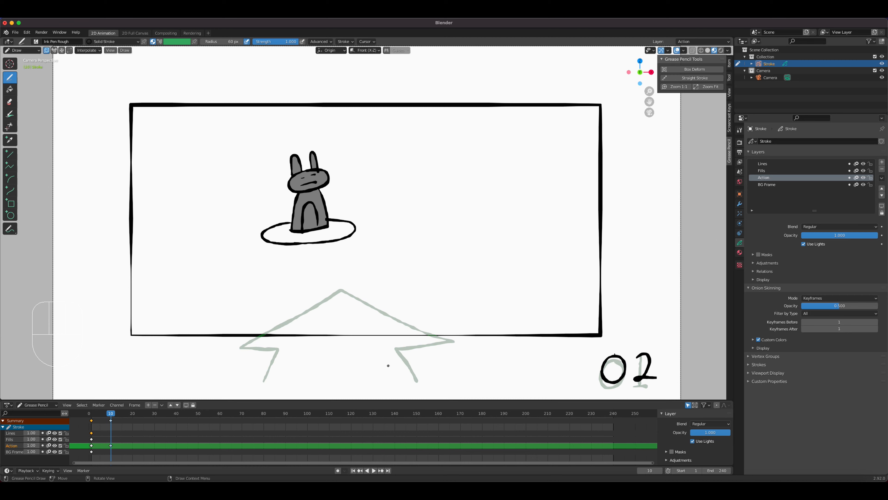
On the Lines layer at frame 10, sketch a larger rabbit with head, face, body and two ears crossing the frame's edges
click(773, 164)
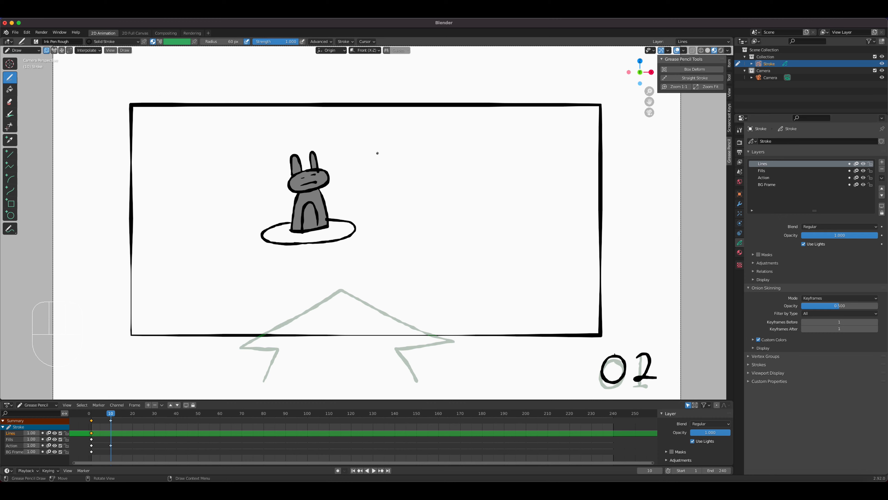
mouse_move(379, 170)
mouse_down()
mouse_move(270, 174)
mouse_move(268, 242)
mouse_move(389, 211)
mouse_move(378, 168)
mouse_up()
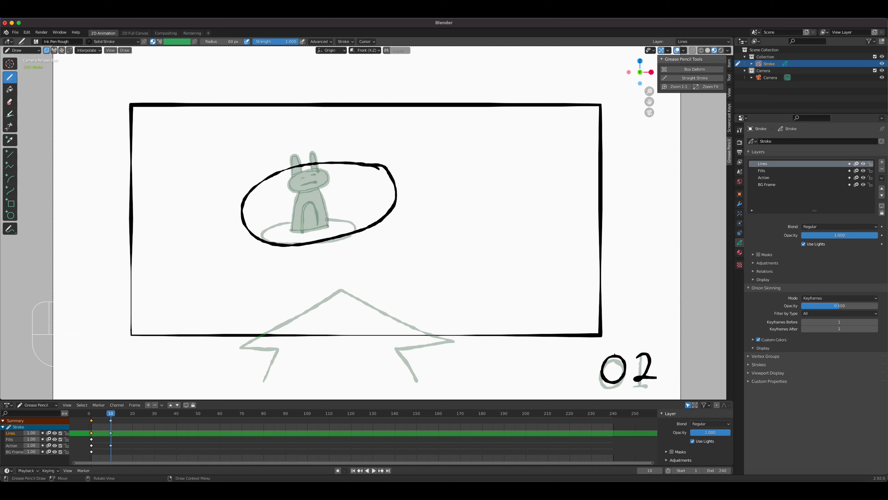
mouse_move(285, 190)
mouse_down()
mouse_move(354, 184)
mouse_move(351, 206)
mouse_move(290, 218)
mouse_move(256, 290)
mouse_move(247, 348)
mouse_up()
mouse_move(347, 233)
mouse_down()
mouse_move(362, 247)
mouse_move(389, 346)
mouse_move(248, 347)
mouse_move(278, 346)
mouse_move(279, 322)
mouse_move(304, 275)
mouse_move(344, 293)
mouse_move(356, 347)
mouse_up()
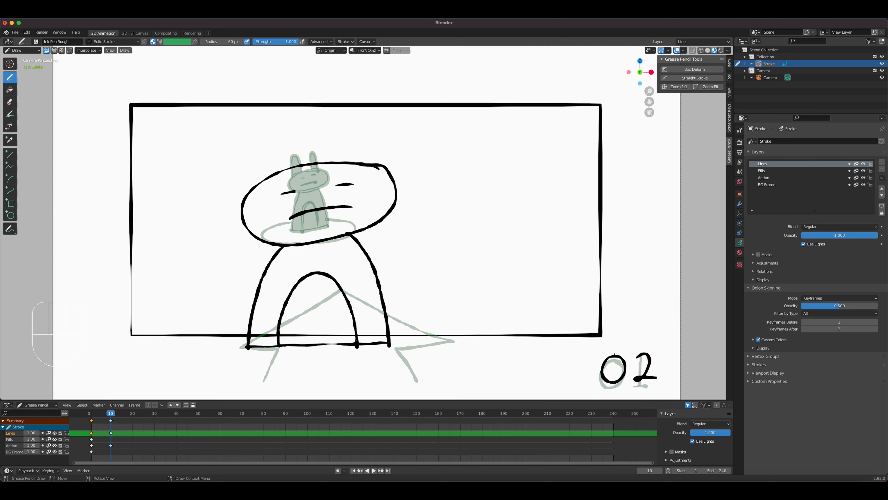
mouse_move(298, 167)
mouse_down()
mouse_move(278, 98)
mouse_move(257, 103)
mouse_move(263, 177)
mouse_up()
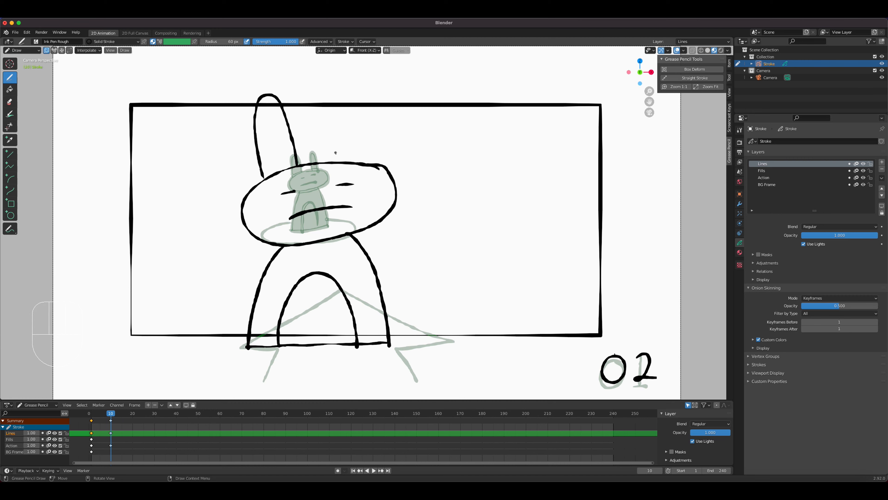
mouse_move(335, 164)
mouse_down()
mouse_move(338, 114)
mouse_move(366, 102)
mouse_move(371, 168)
mouse_up()
drag(262, 177, 264, 181)
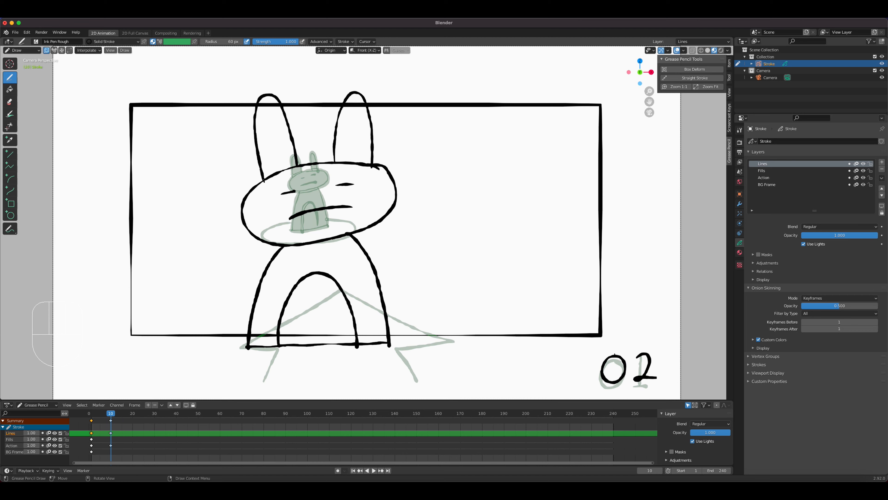
Fill the large rabbit's ears, head and body, including the inner arch, using the Fill tool and the Solid Fill material
click(10, 90)
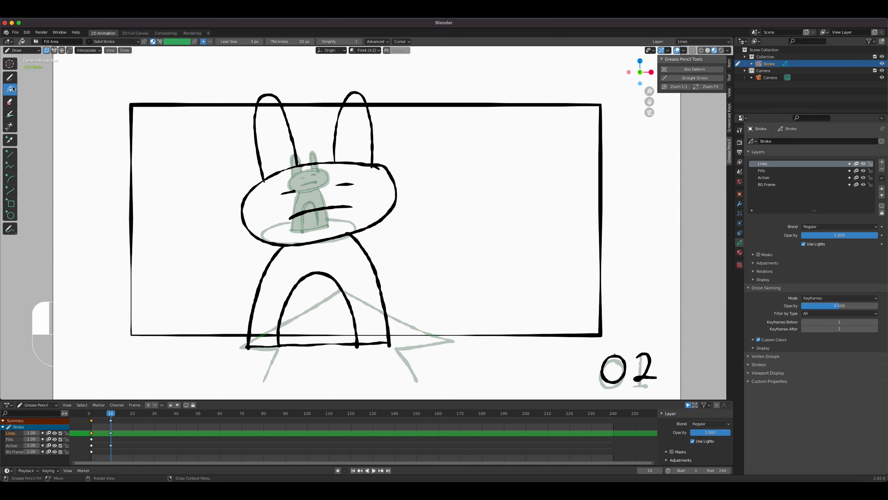
click(124, 43)
click(94, 72)
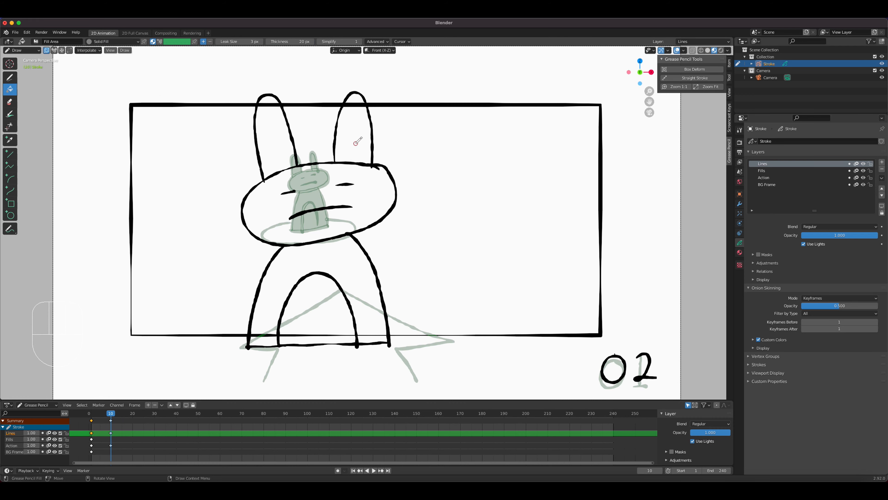
click(355, 143)
click(281, 147)
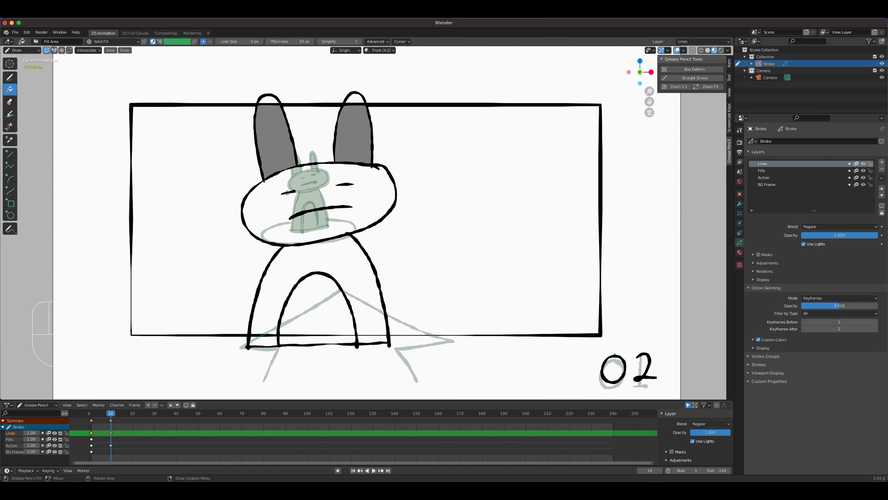
click(272, 207)
click(340, 274)
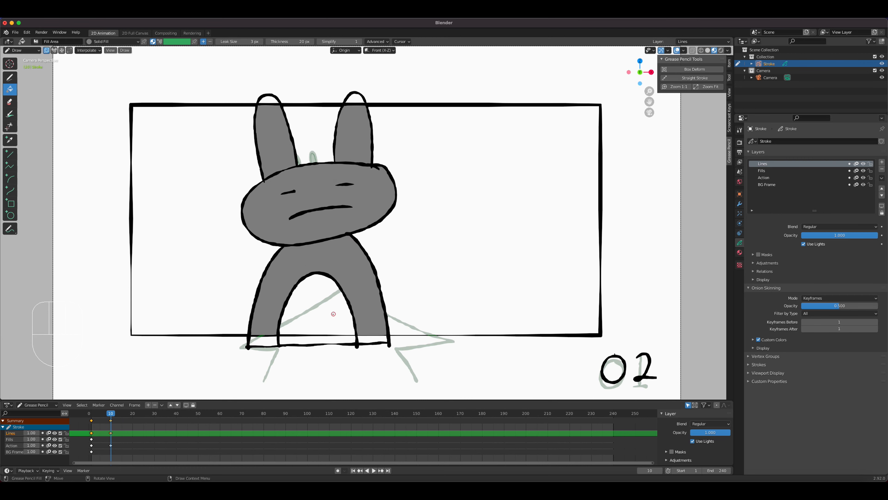
click(333, 314)
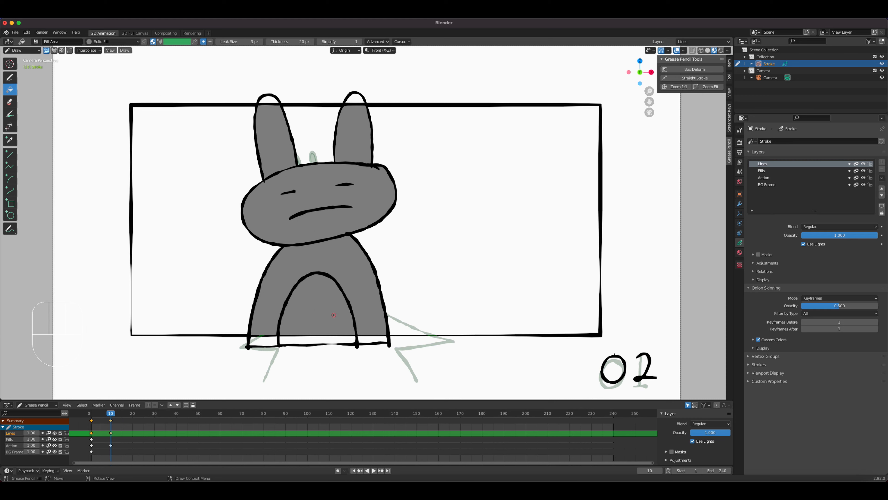
At frame 20 on the Action layer, handwrite 03 outside the frame's lower right corner using the Draw tool and Solid Stroke material
drag(112, 413, 132, 414)
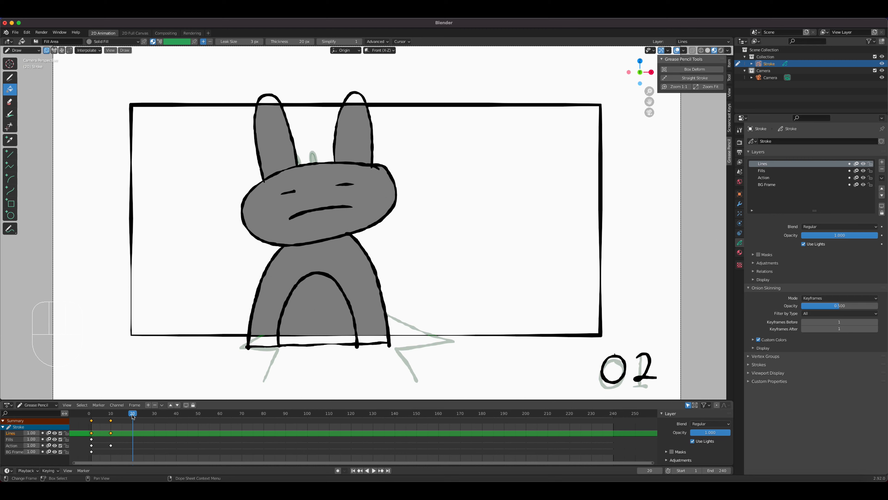
click(763, 178)
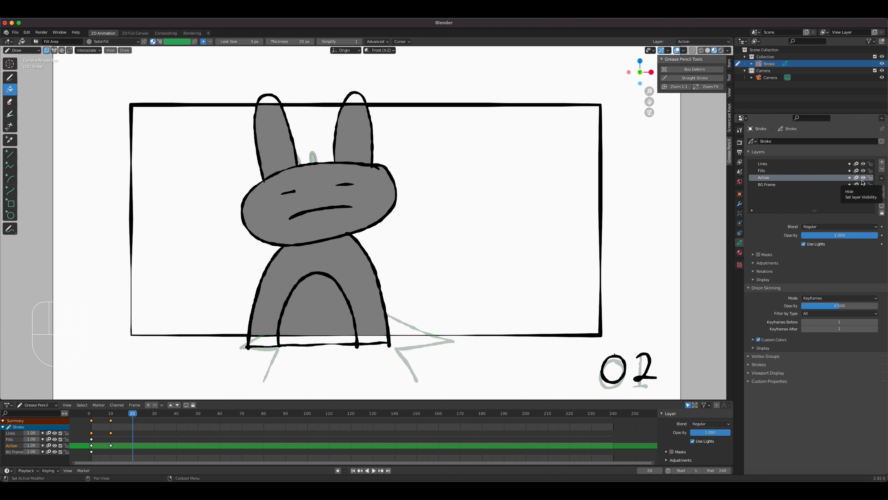
click(617, 355)
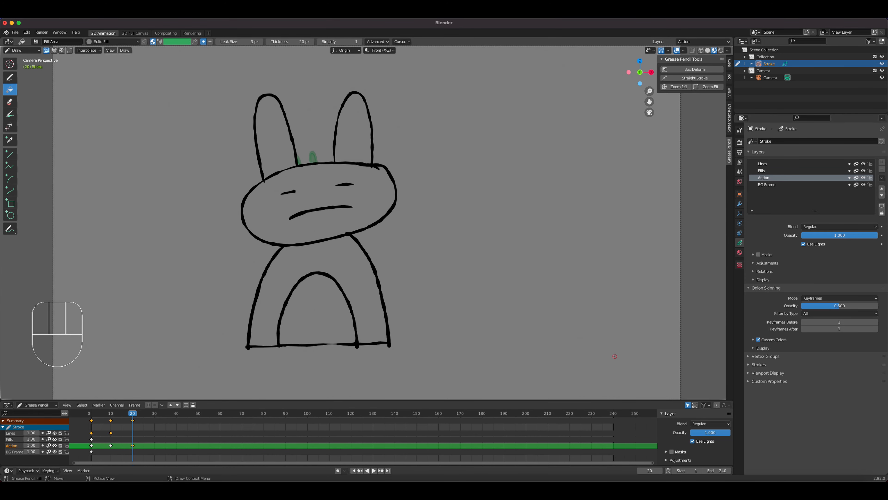
key(super+z)
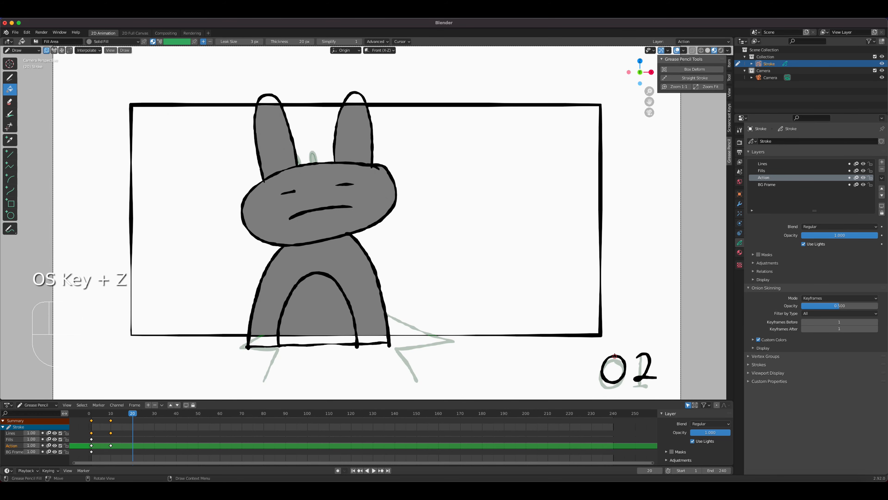
click(9, 77)
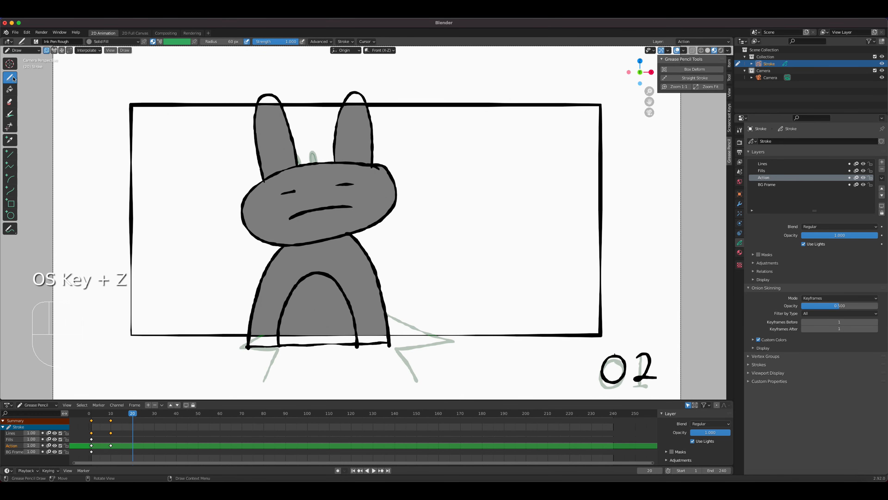
click(106, 42)
click(96, 56)
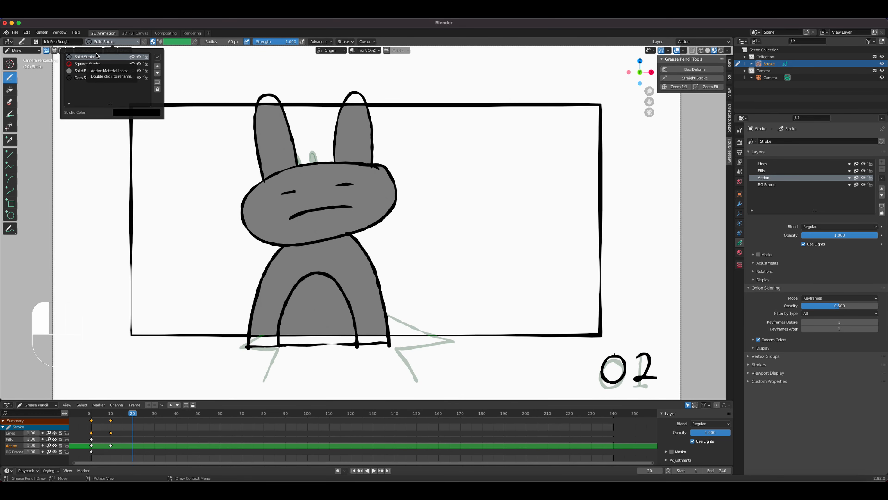
mouse_move(620, 359)
mouse_down()
mouse_move(597, 383)
mouse_move(645, 359)
mouse_move(642, 381)
mouse_up()
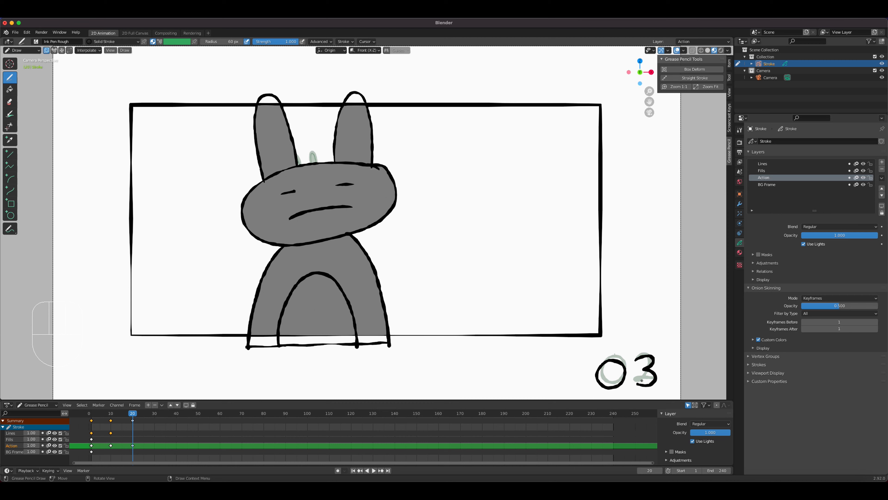
On the Lines layer at frame 20, sketch a close-up rabbit face overflowing the frame, with eyes, mouth and an ear above it
click(779, 164)
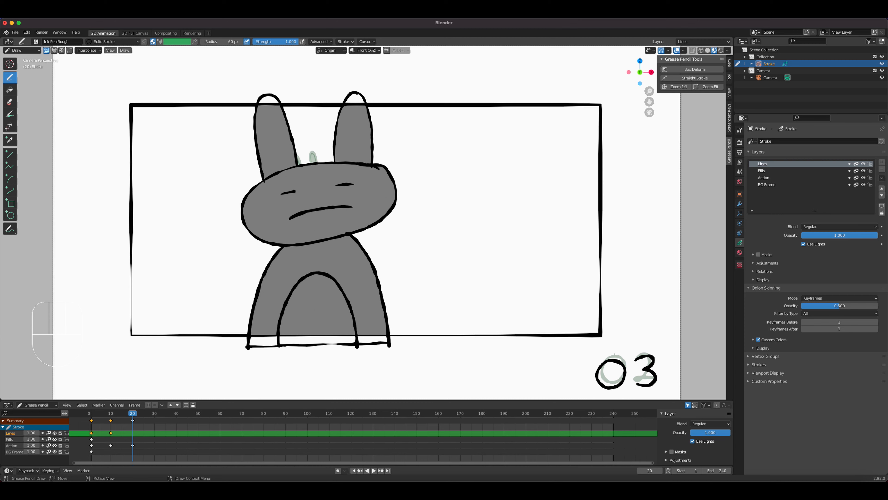
mouse_move(353, 92)
mouse_down()
mouse_move(291, 95)
mouse_move(131, 154)
mouse_move(94, 280)
mouse_move(297, 362)
mouse_move(527, 338)
mouse_move(640, 231)
mouse_move(494, 100)
mouse_move(286, 86)
mouse_move(170, 129)
mouse_up()
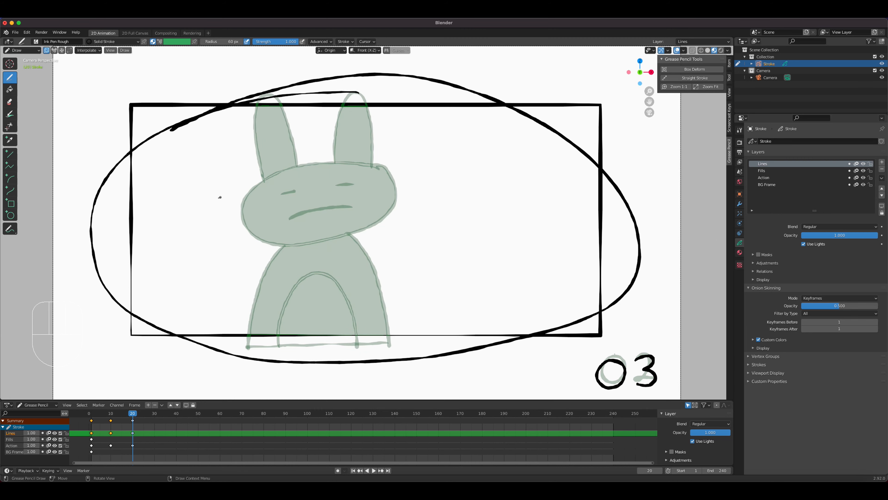
drag(216, 201, 282, 189)
drag(403, 180, 484, 172)
mouse_move(266, 309)
mouse_down()
mouse_move(406, 273)
mouse_move(501, 273)
mouse_up()
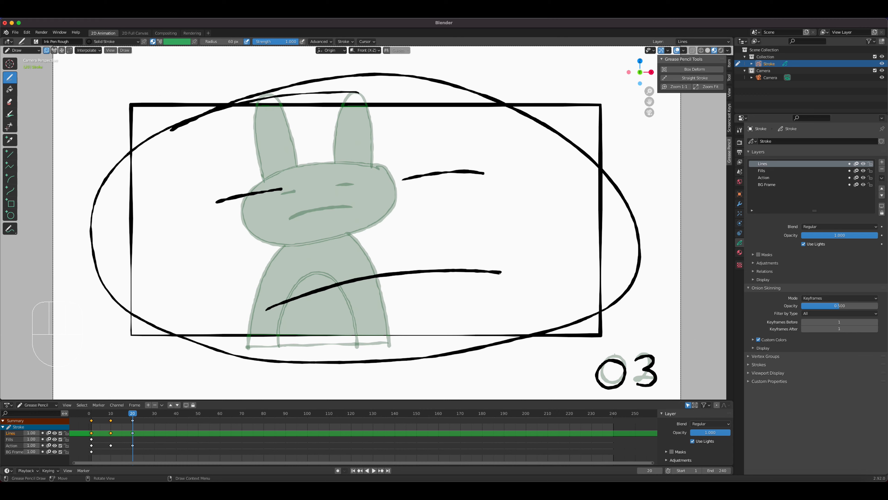
mouse_move(187, 119)
mouse_down()
mouse_move(173, 81)
mouse_move(176, 42)
mouse_up()
mouse_move(294, 84)
mouse_down()
mouse_move(276, 56)
mouse_move(164, 68)
mouse_up()
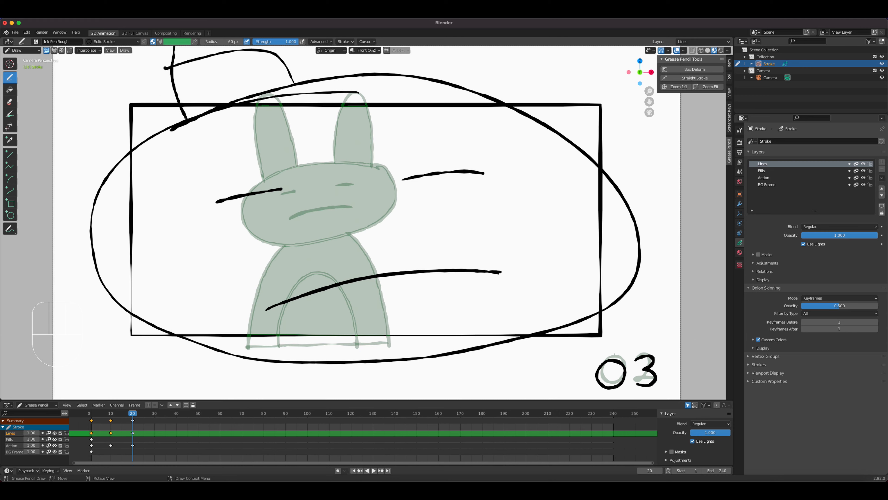
Fill the close-up rabbit face inside the frame using the Fill tool and the Solid Fill material
click(9, 90)
click(108, 41)
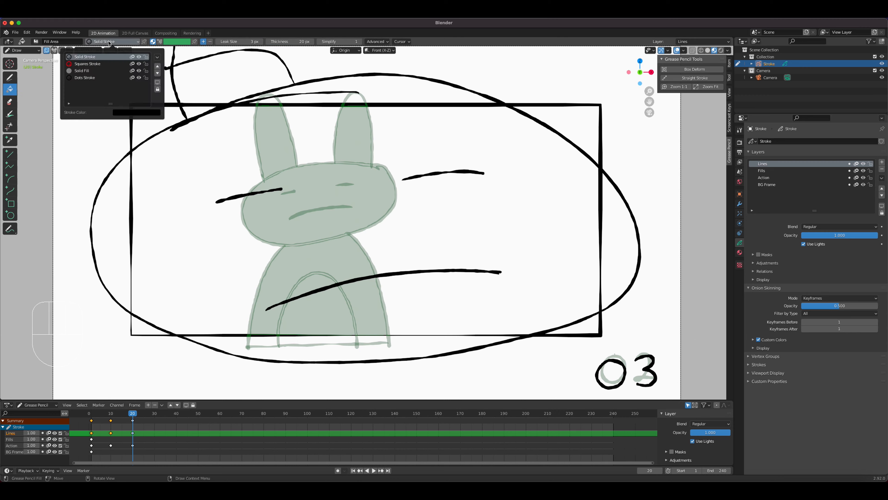
click(90, 71)
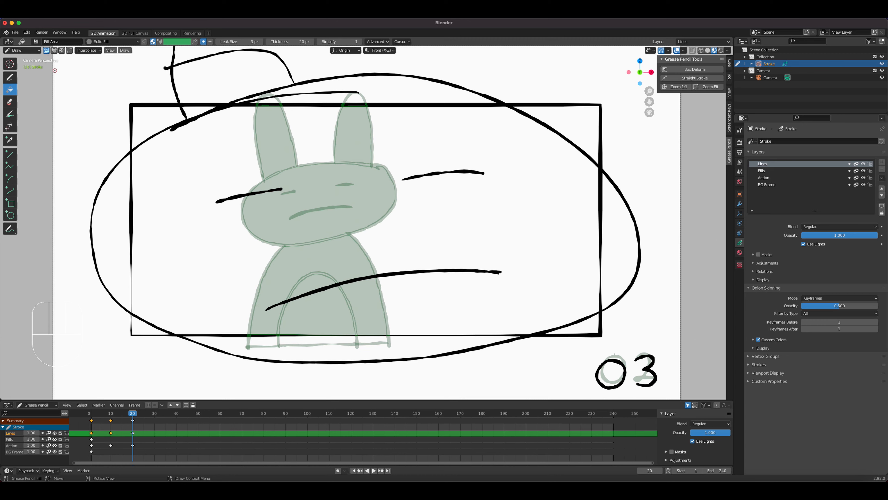
click(467, 204)
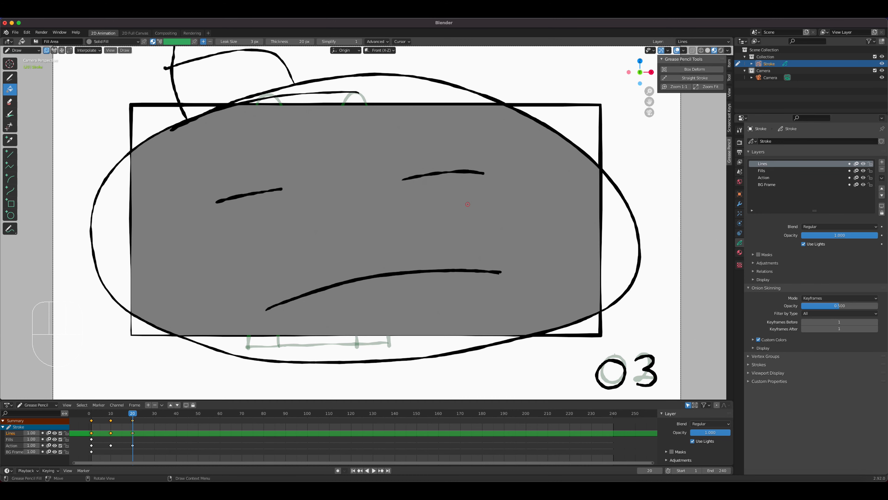
click(190, 113)
At frame 30 on the Lines layer, draw a long hill curve across the whole frame using the Draw tool and Solid Stroke material
click(11, 77)
click(106, 43)
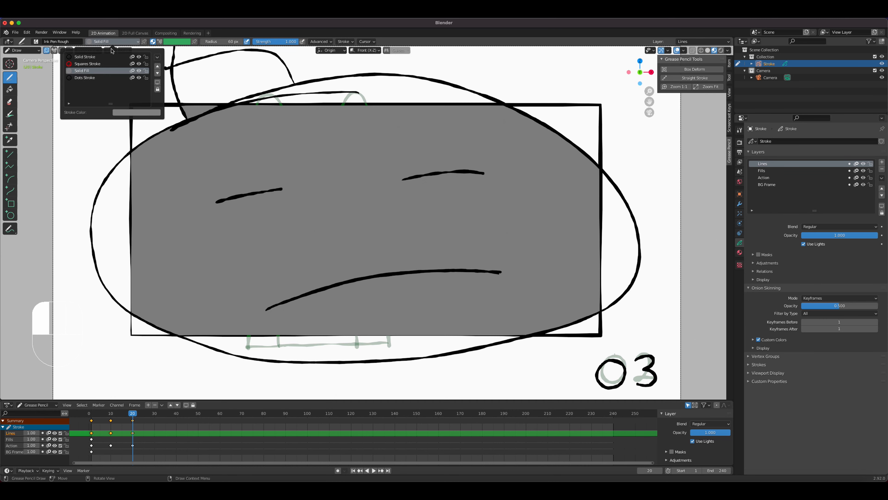
click(102, 58)
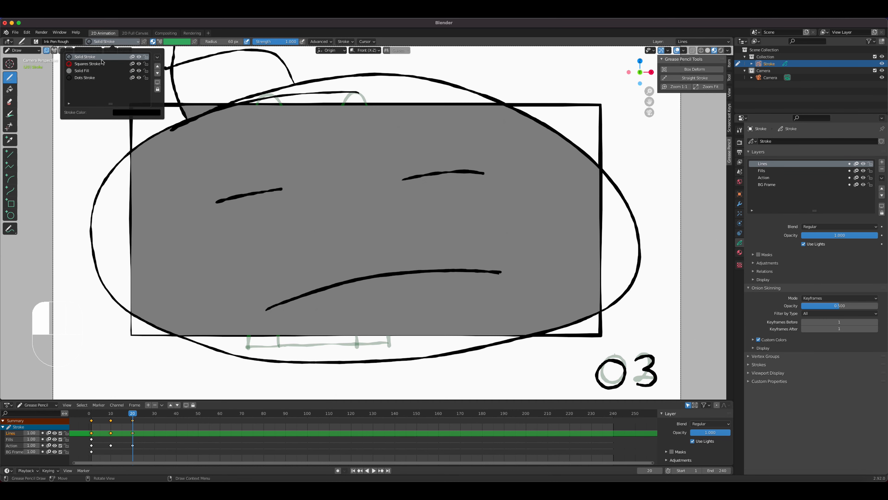
drag(132, 414, 154, 414)
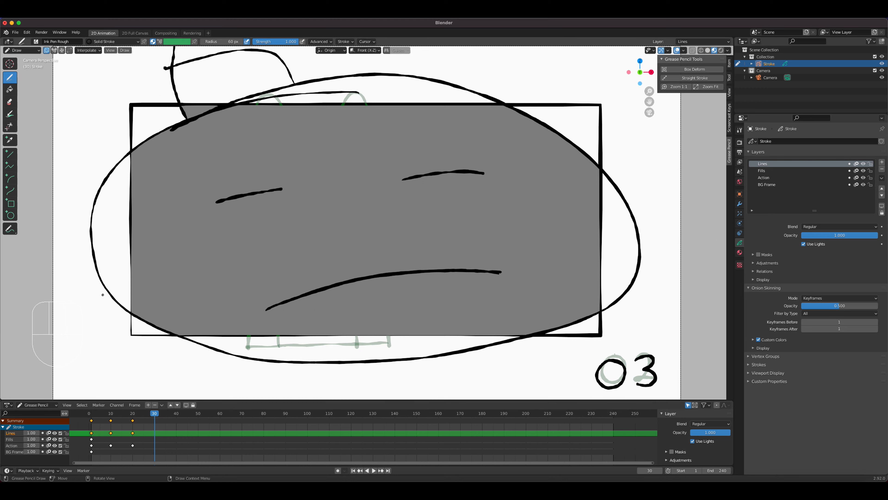
mouse_move(91, 300)
mouse_down()
mouse_move(353, 212)
mouse_move(526, 234)
mouse_move(645, 263)
mouse_up()
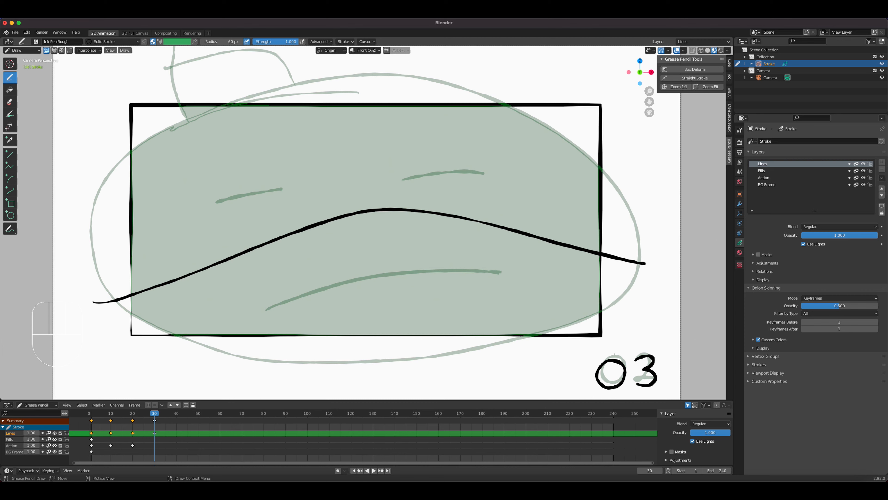
Draw a leafy tree with trunk and branches on the hilltop, and two small flat ovals on the slope below it
mouse_move(427, 211)
mouse_down()
mouse_move(435, 171)
mouse_move(448, 181)
mouse_move(448, 209)
mouse_up()
mouse_move(449, 171)
mouse_down()
mouse_move(460, 153)
mouse_move(444, 161)
mouse_move(427, 151)
mouse_move(432, 165)
mouse_move(472, 172)
mouse_move(509, 144)
mouse_move(432, 117)
mouse_move(382, 142)
mouse_move(398, 172)
mouse_move(431, 178)
mouse_up()
click(447, 187)
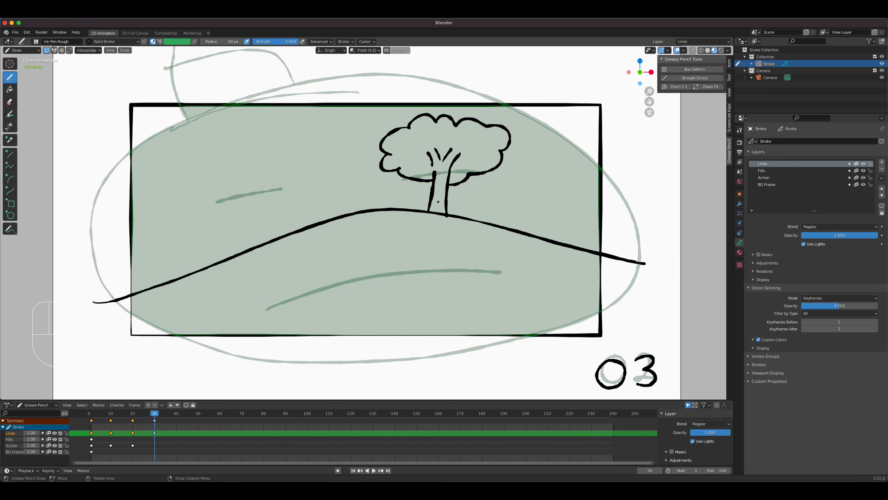
mouse_move(333, 241)
mouse_down()
mouse_move(345, 241)
mouse_move(307, 249)
mouse_move(346, 248)
mouse_move(334, 242)
mouse_up()
mouse_move(516, 255)
mouse_down()
mouse_move(479, 256)
mouse_move(519, 262)
mouse_move(510, 251)
mouse_up()
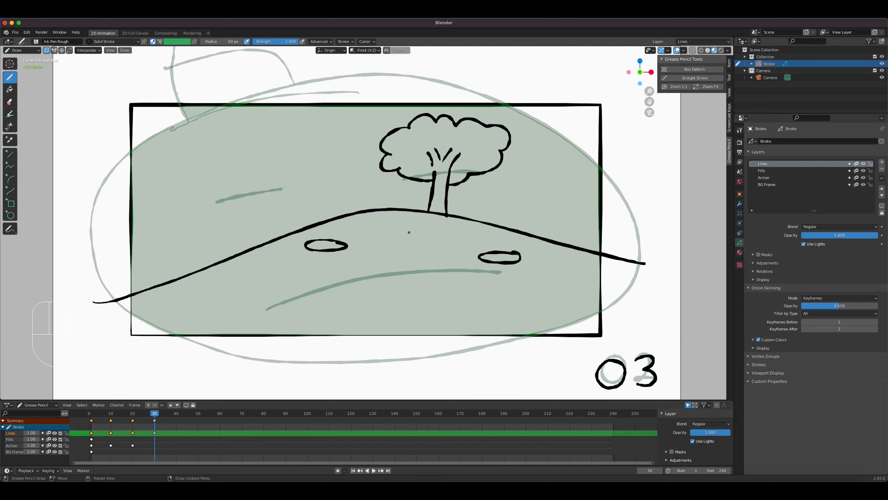
Draw a third small oval below the tree, and fill the three ovals and the tree using the Fill tool and Solid Fill material
mouse_move(409, 232)
mouse_down()
mouse_move(398, 230)
mouse_move(402, 238)
mouse_move(396, 230)
mouse_up()
click(9, 89)
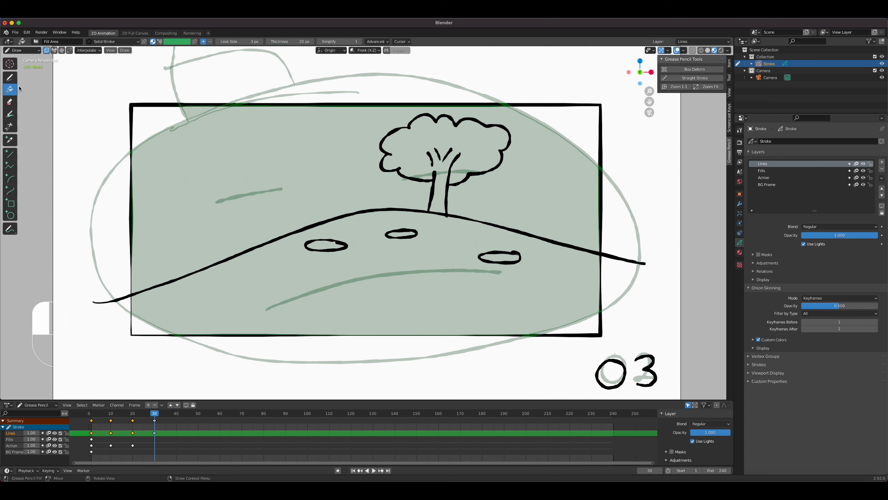
click(108, 41)
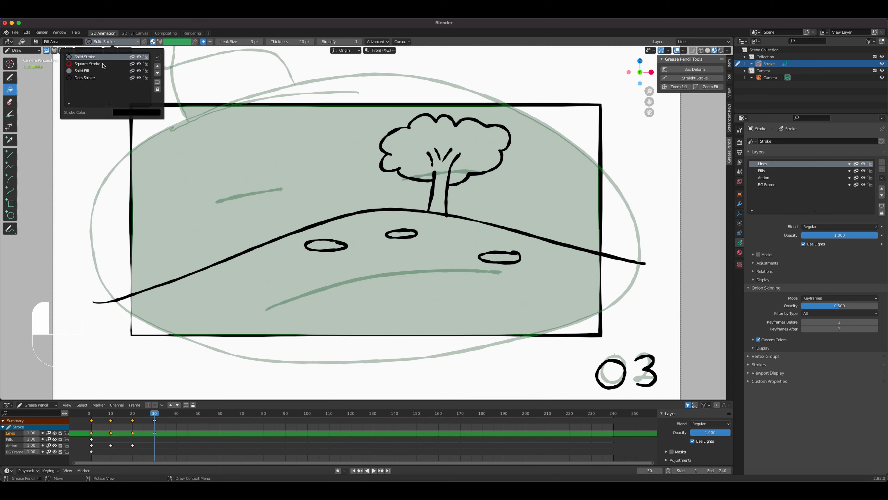
click(103, 70)
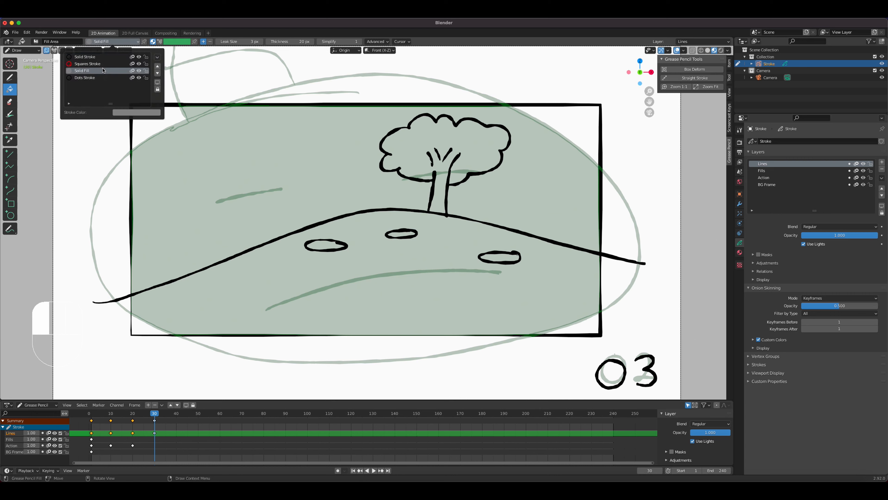
click(328, 245)
click(403, 233)
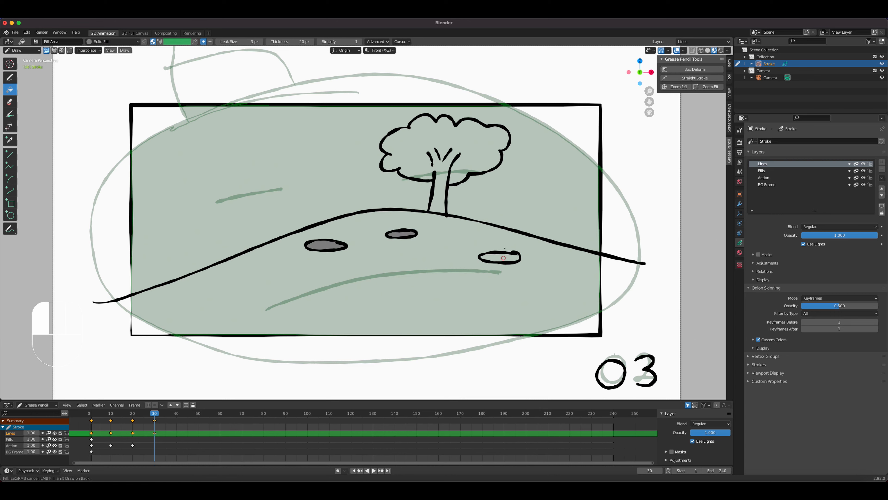
click(501, 258)
click(466, 144)
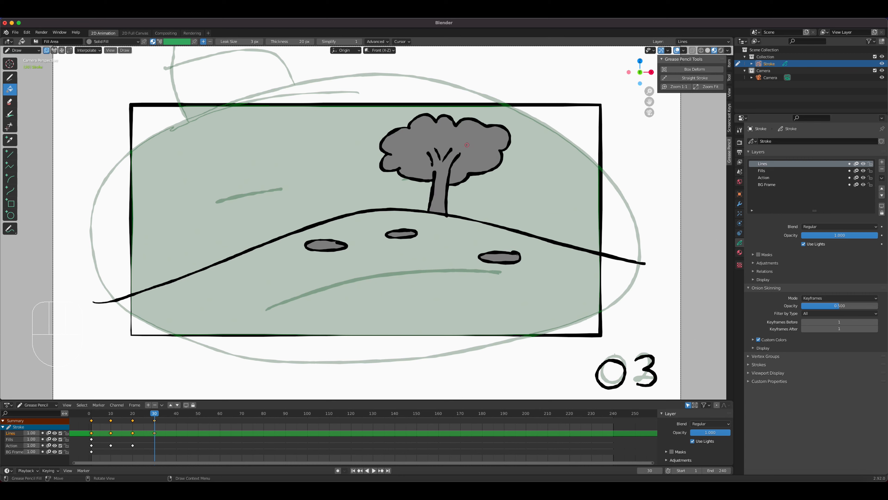
Number the panel 04 at frame 30 on the Action layer using the Draw tool and Solid Stroke material
click(13, 76)
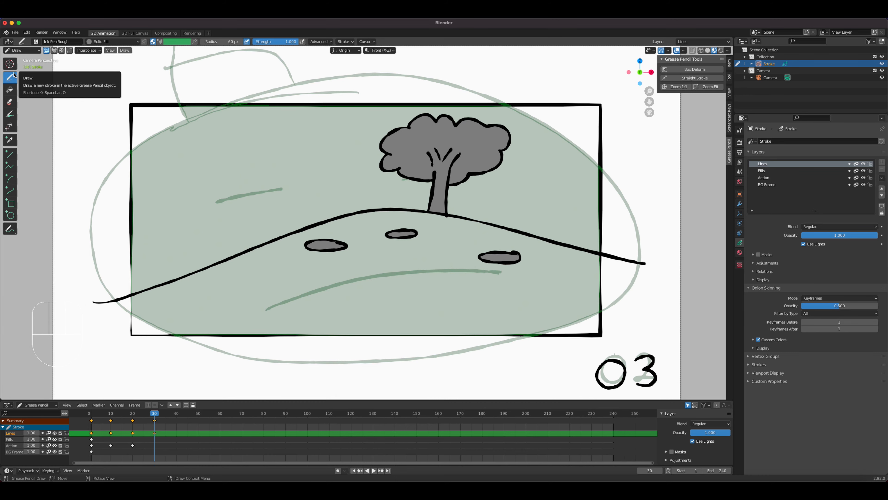
mouse_move(154, 415)
mouse_down()
mouse_move(90, 415)
mouse_move(158, 418)
mouse_up()
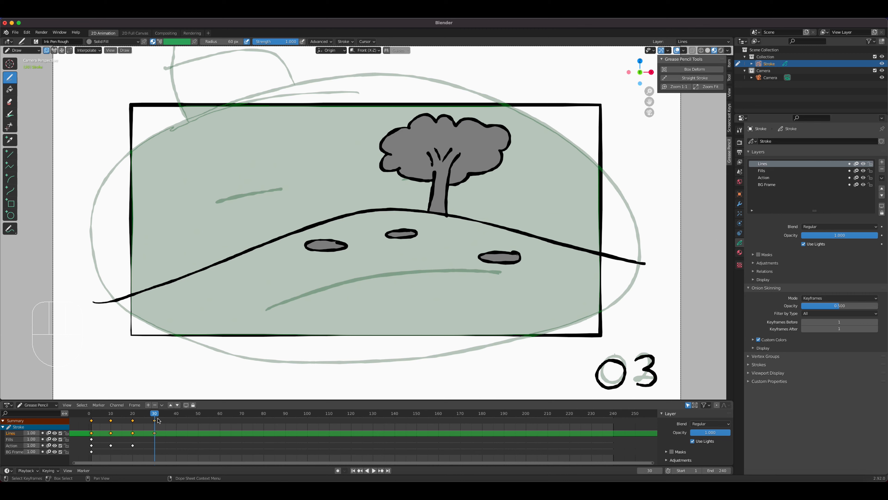
click(768, 178)
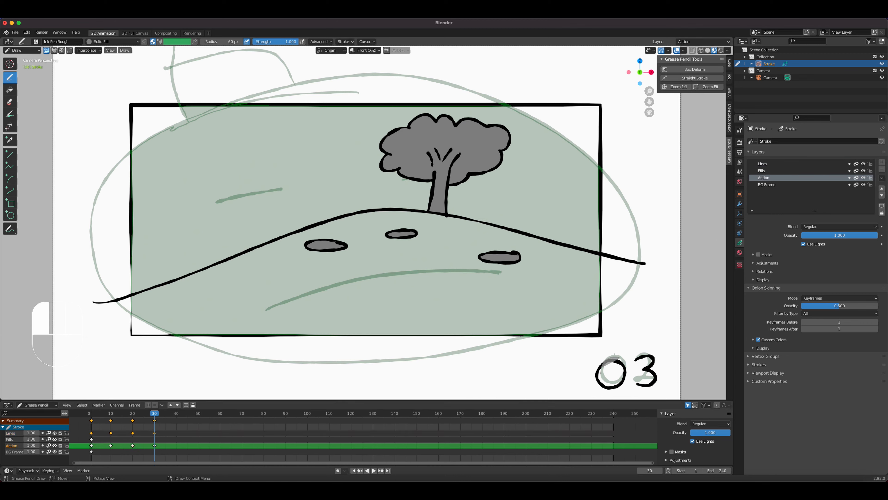
mouse_move(617, 359)
mouse_down()
mouse_move(626, 369)
mouse_move(622, 355)
mouse_up()
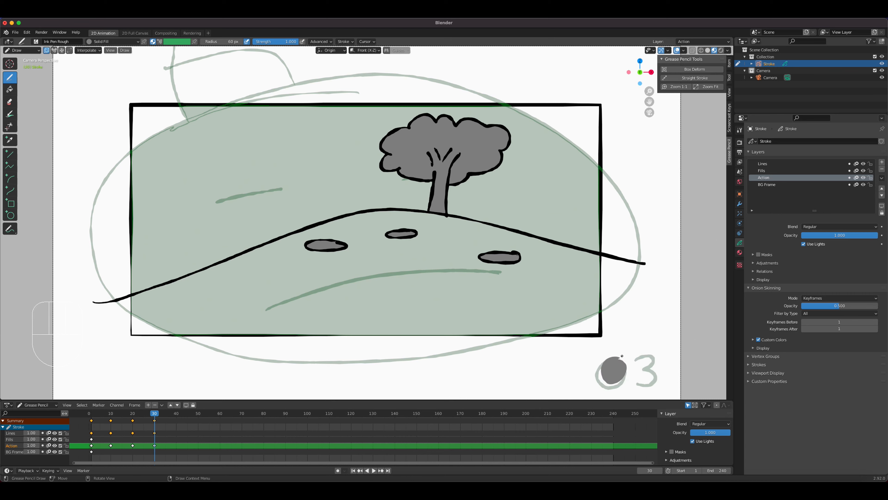
key(super+z)
click(101, 41)
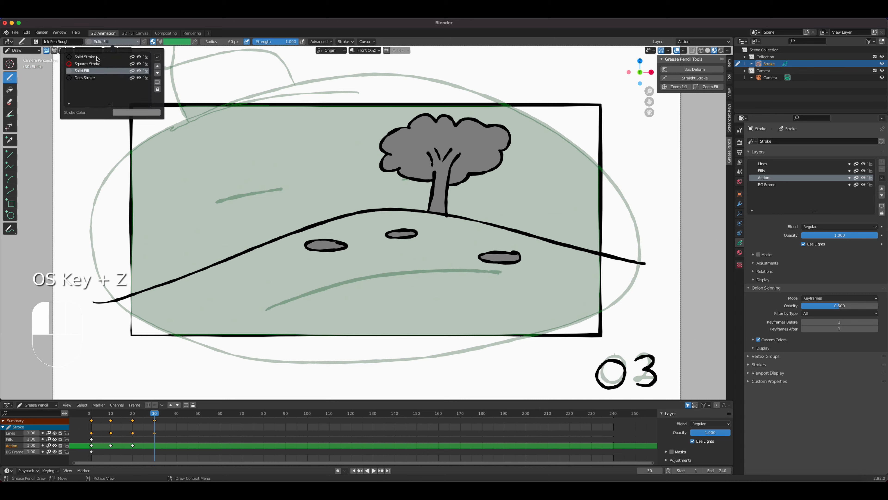
click(86, 57)
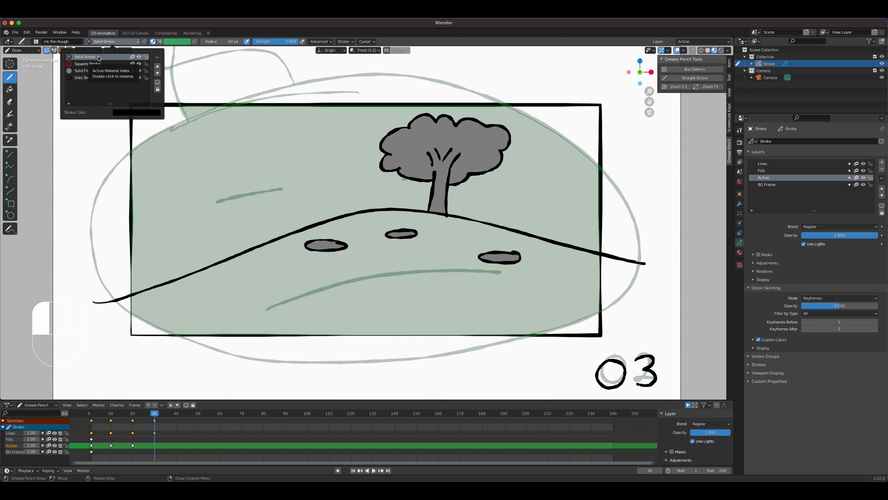
mouse_move(617, 357)
mouse_down()
mouse_move(605, 355)
mouse_move(620, 381)
mouse_move(616, 357)
mouse_move(659, 374)
mouse_move(644, 385)
mouse_up()
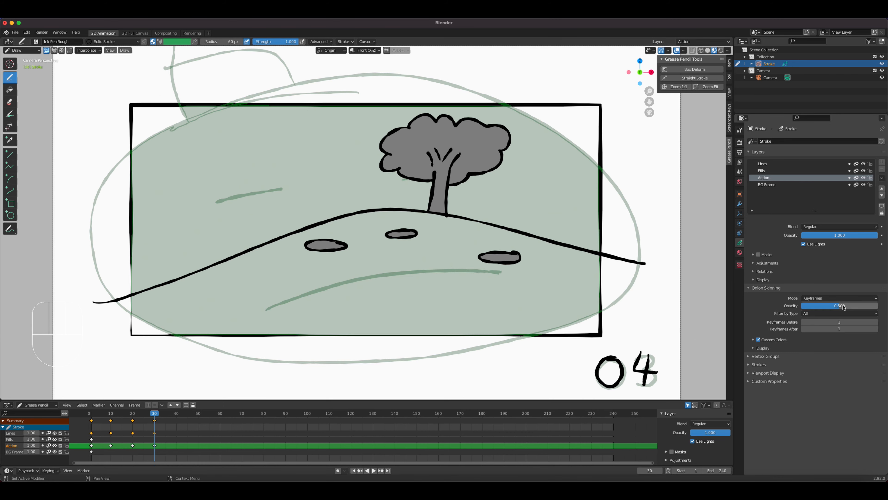
Set the onion skinning opacity to 0 and flip back and forth through the storyboard keyframes, finishing at frame 30
drag(843, 306, 786, 309)
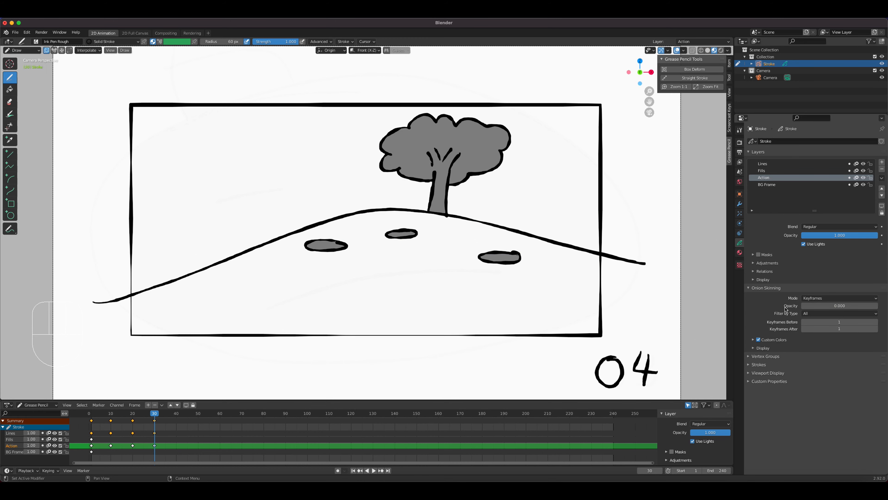
key(Up)
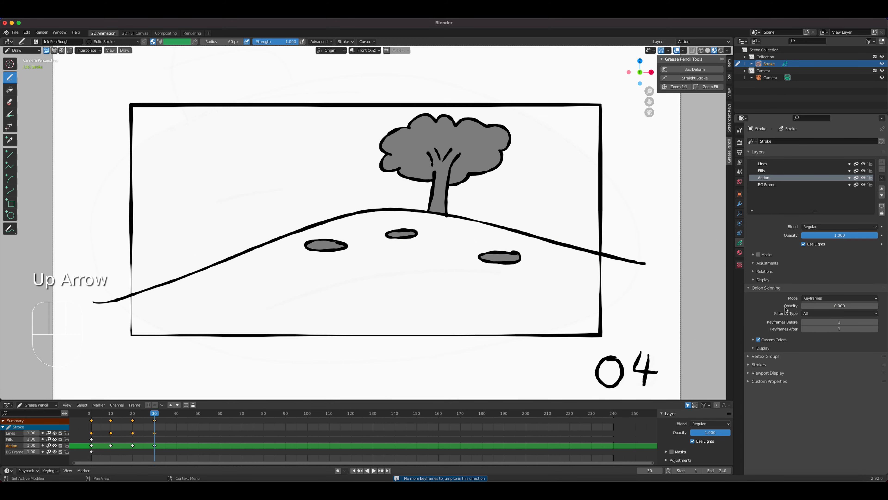
key(Up)
key(Down)
key(Down)
key(Down)
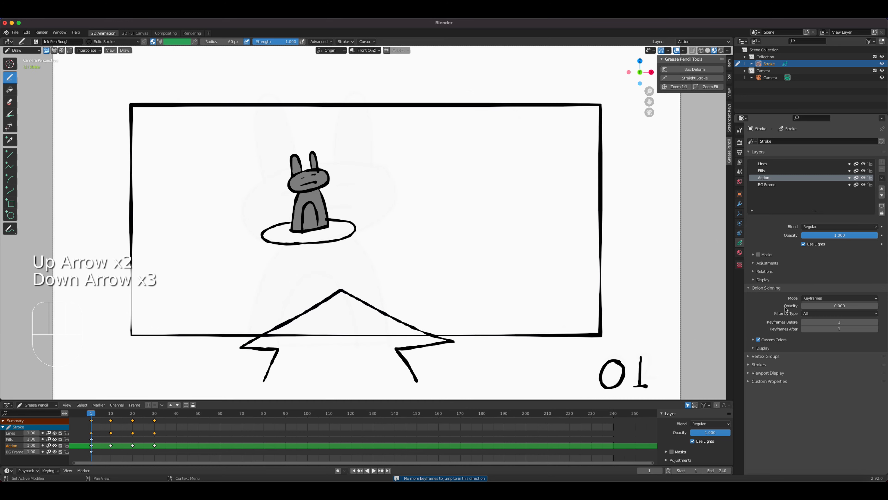
key(Up)
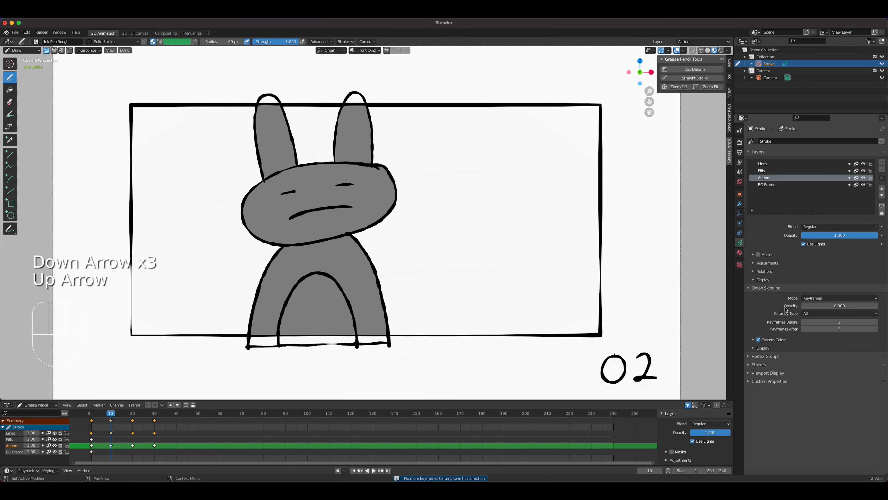
key(Up)
key(Down)
key(Down)
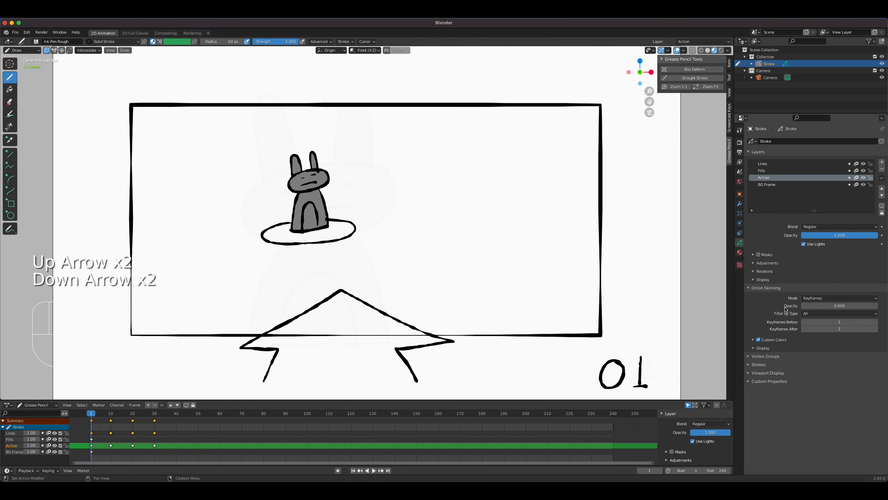
key(Up)
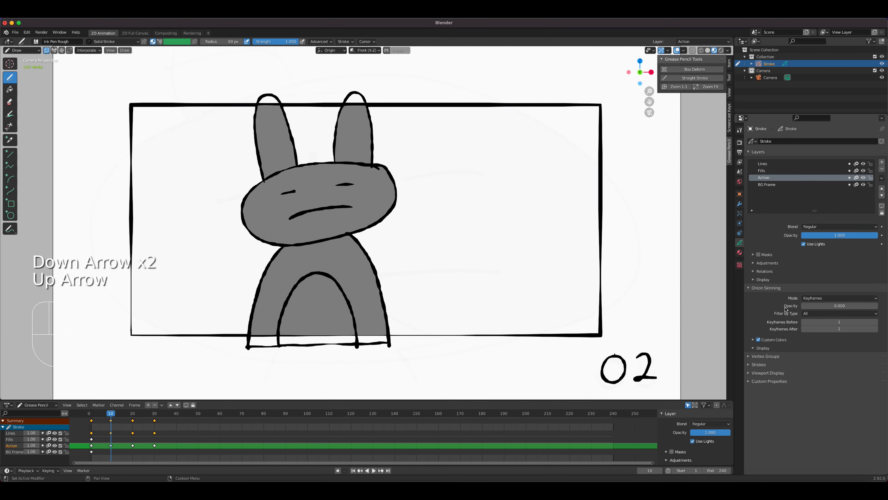
key(Up)
key(Up)
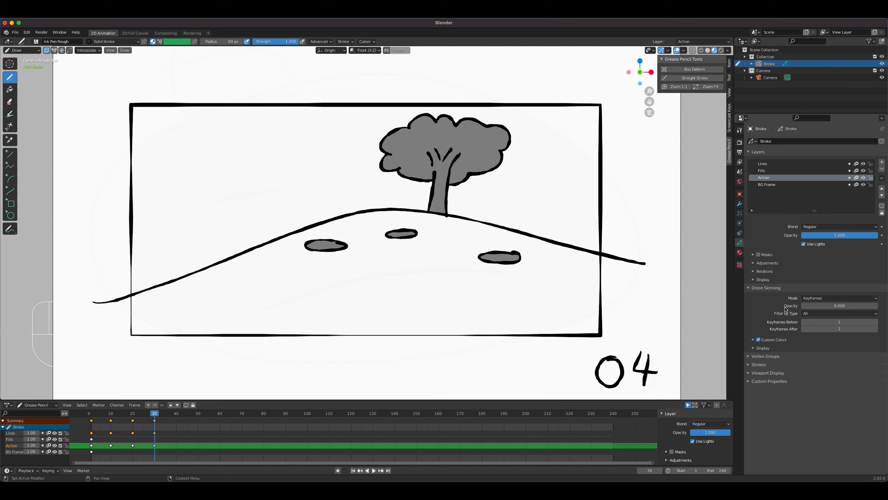
At frame 40 on the Lines layer, with additive drawing on, draw a rounded rabbit head rising from each of the three holes
click(772, 163)
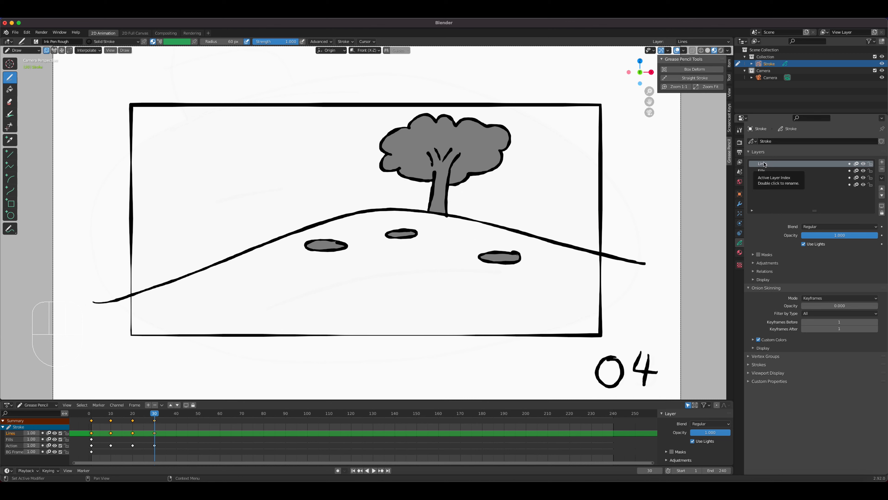
click(61, 51)
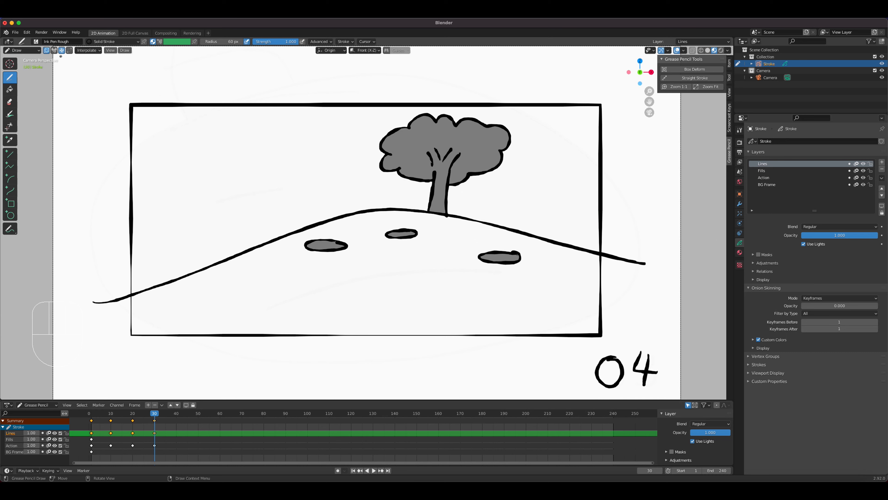
click(178, 413)
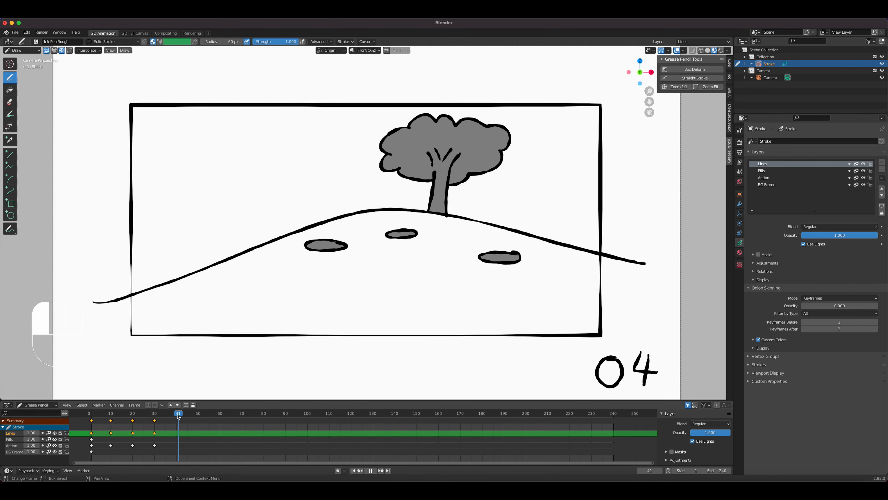
drag(179, 416, 177, 416)
click(176, 417)
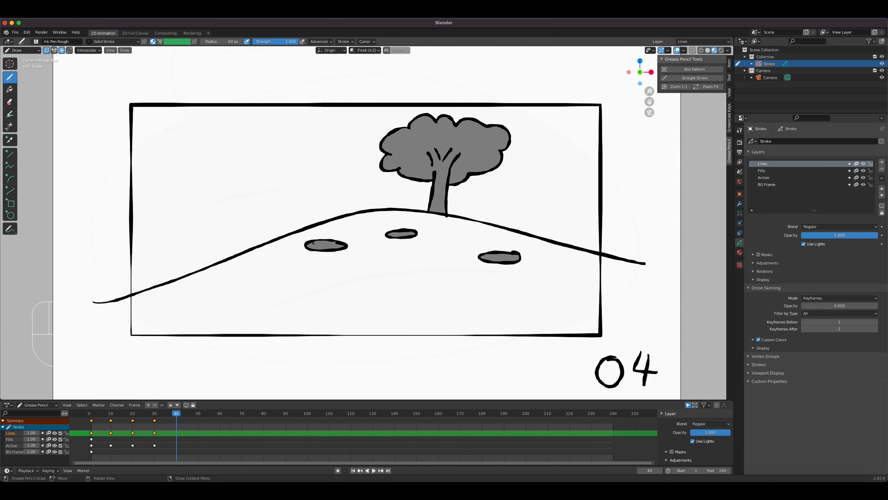
mouse_move(313, 241)
mouse_down()
mouse_move(316, 216)
mouse_move(336, 215)
mouse_move(336, 241)
mouse_up()
mouse_move(393, 234)
mouse_down()
mouse_move(409, 219)
mouse_move(410, 232)
mouse_up()
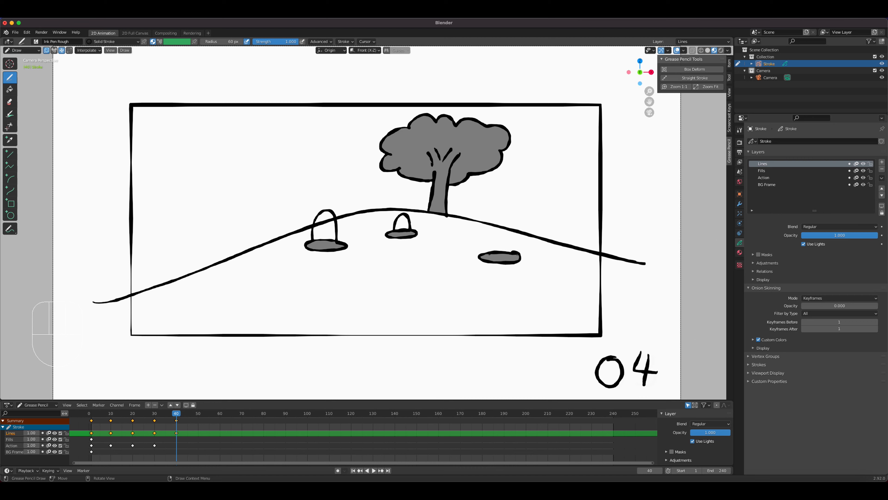
mouse_move(486, 253)
mouse_down()
mouse_move(509, 224)
mouse_move(515, 253)
mouse_up()
Draw a pair of small ears on each of the three rabbit heads and turn additive drawing off
drag(493, 218, 514, 221)
mouse_move(390, 217)
mouse_down()
mouse_move(394, 208)
mouse_move(398, 217)
mouse_up()
drag(403, 217, 410, 217)
drag(311, 217, 335, 216)
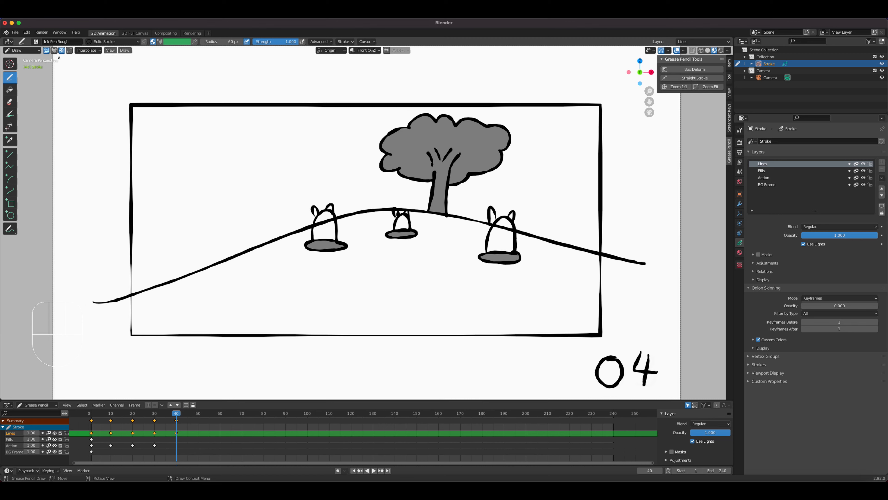
click(62, 50)
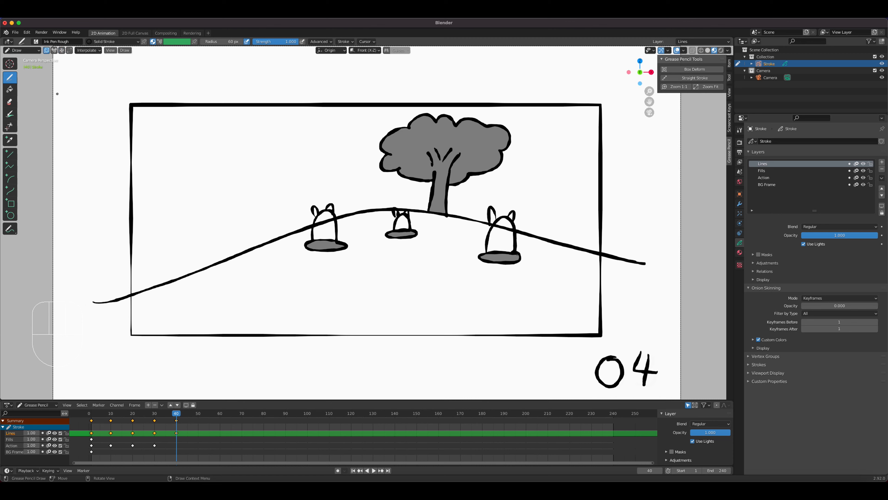
Number the frame 40 panel 05 on the Action layer
click(766, 177)
mouse_move(610, 357)
mouse_down()
mouse_move(599, 368)
mouse_move(610, 385)
mouse_move(610, 357)
mouse_move(657, 349)
mouse_move(653, 366)
mouse_move(634, 381)
mouse_up()
click(637, 352)
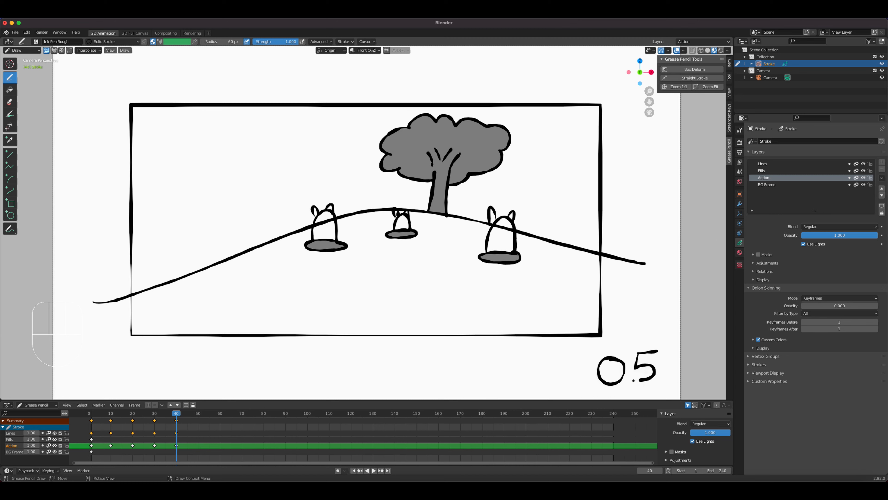
Step through the storyboard keyframes back to the first panel and forward to frame 20 to review the sequence
key(Up)
key(Up)
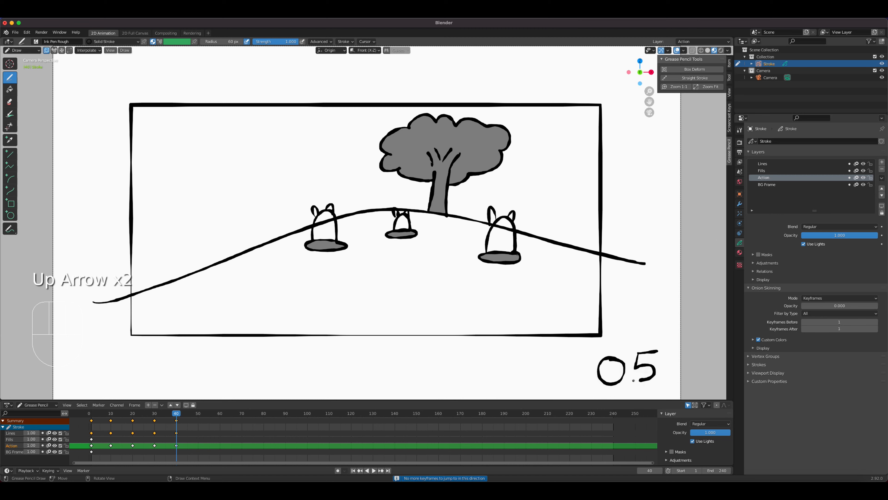
key(Down)
key(Down)
key(Down)
key(Down)
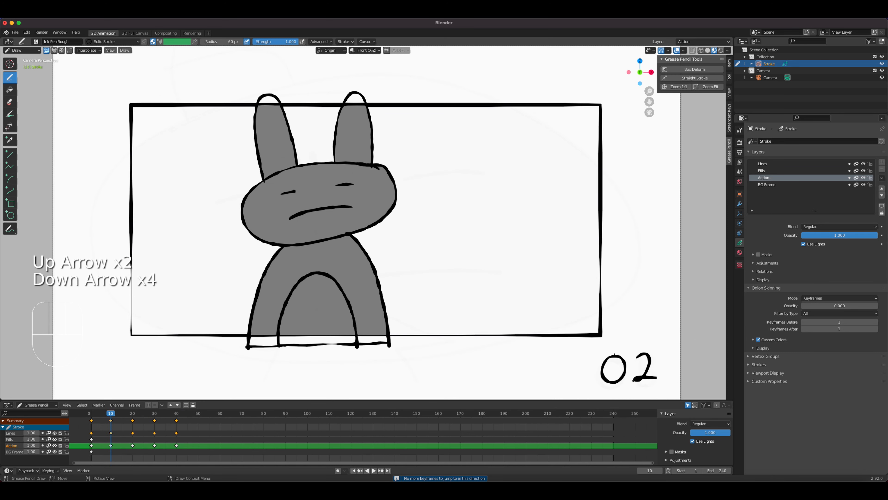
key(Down)
key(Up)
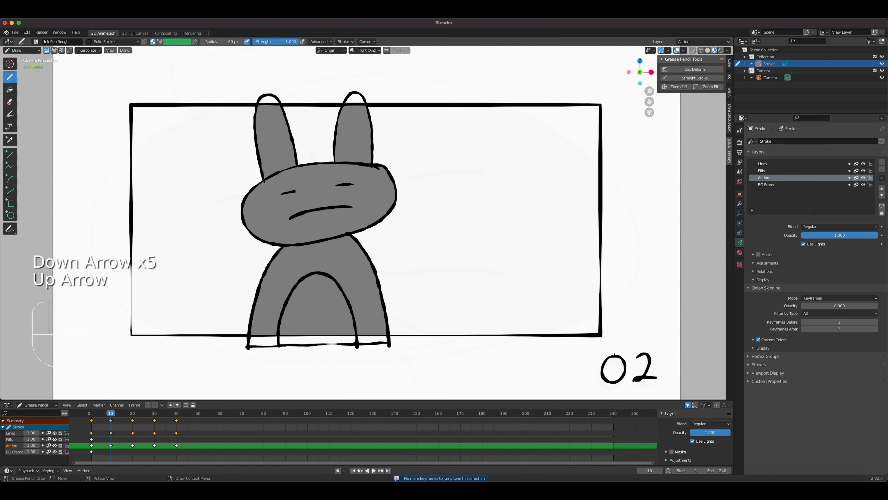
key(Up)
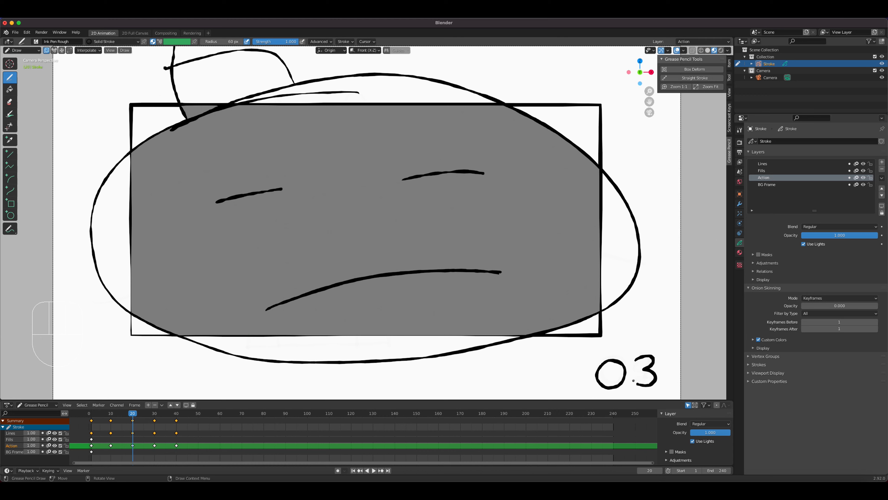
At frame 20 on the Lines layer, turn off drawing strokes on back, draw a half-round pupil under each eye line, and return to frame 40
click(775, 164)
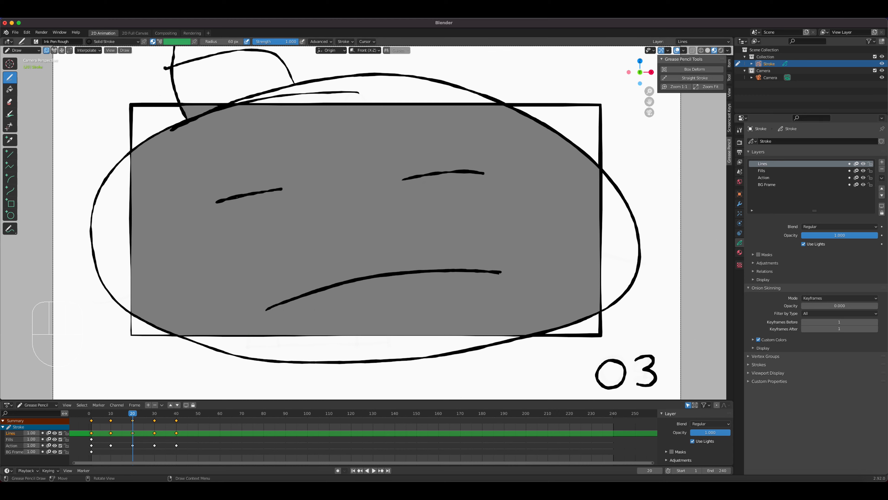
mouse_move(234, 198)
mouse_down()
mouse_move(252, 204)
mouse_move(267, 192)
mouse_up()
key(ctrl+z)
click(47, 51)
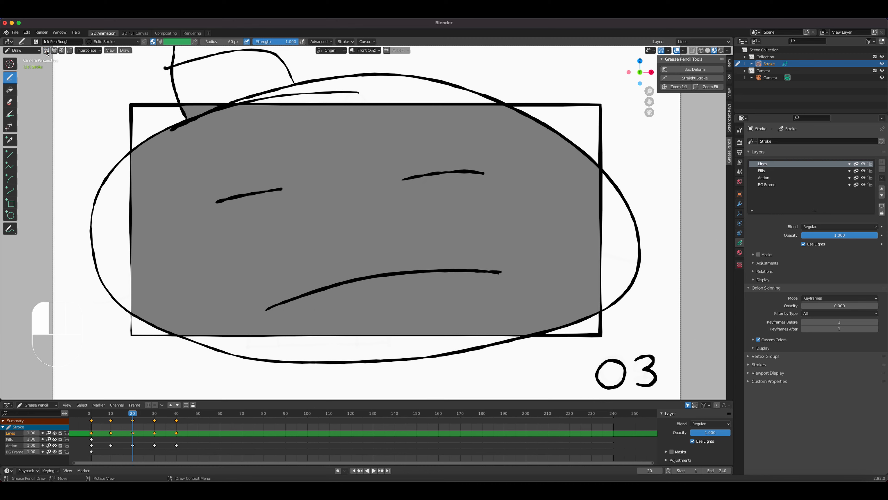
mouse_move(233, 199)
mouse_down()
mouse_move(264, 200)
mouse_move(270, 191)
mouse_up()
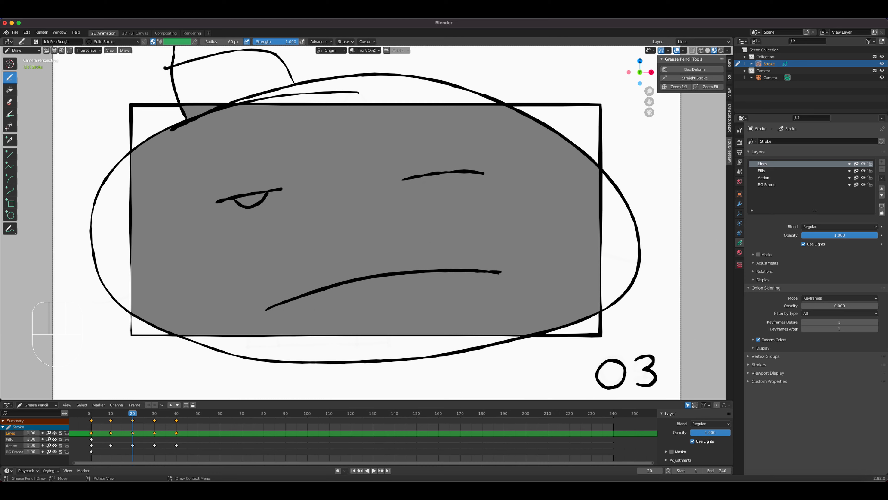
mouse_move(421, 177)
mouse_down()
mouse_move(431, 184)
mouse_move(462, 169)
mouse_up()
key(Up)
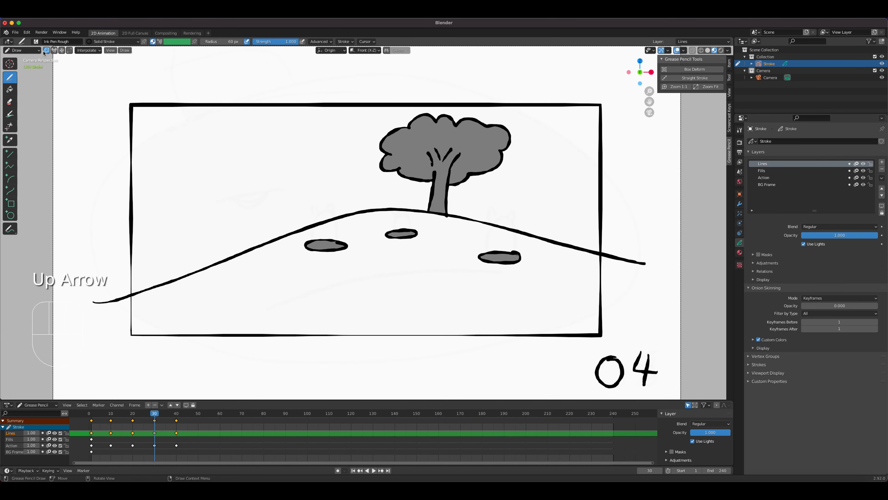
key(Up)
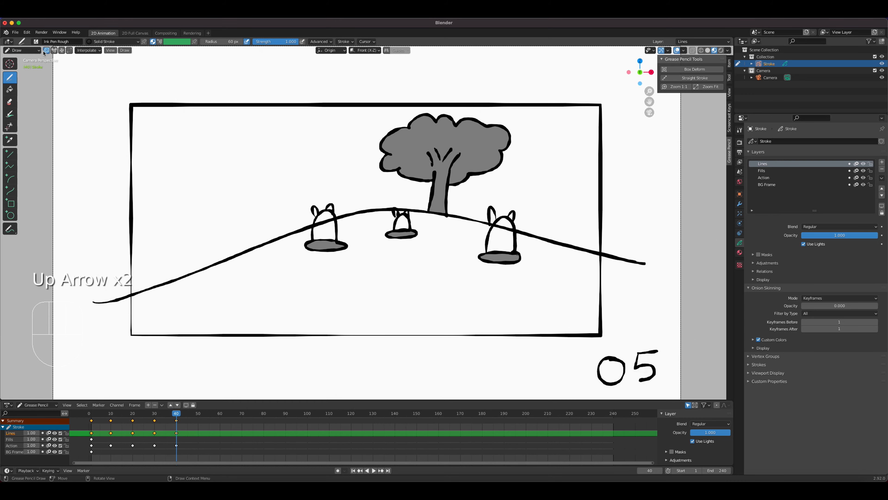